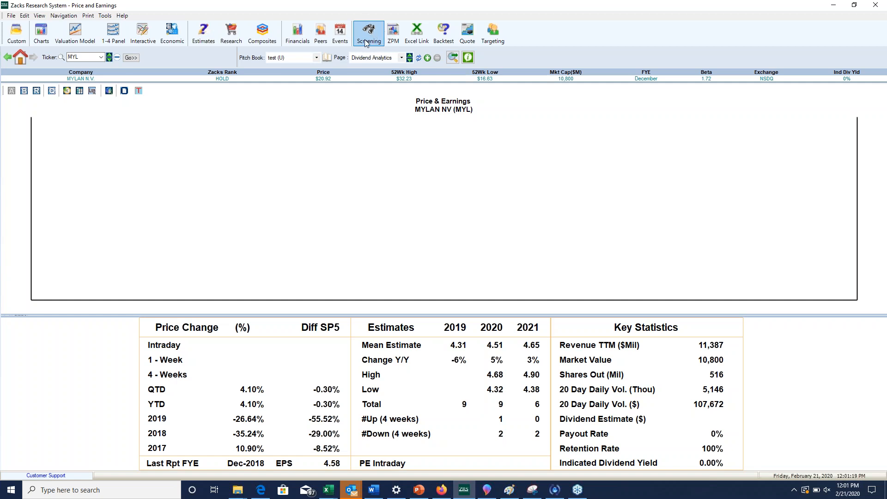
Step: Open the stock screener and move its window away from the screen's edge
click(365, 43)
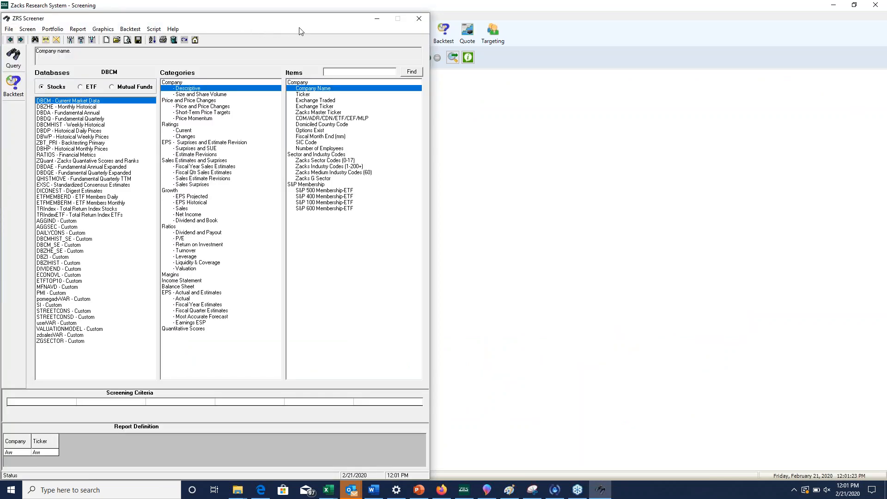
drag(271, 24, 353, 18)
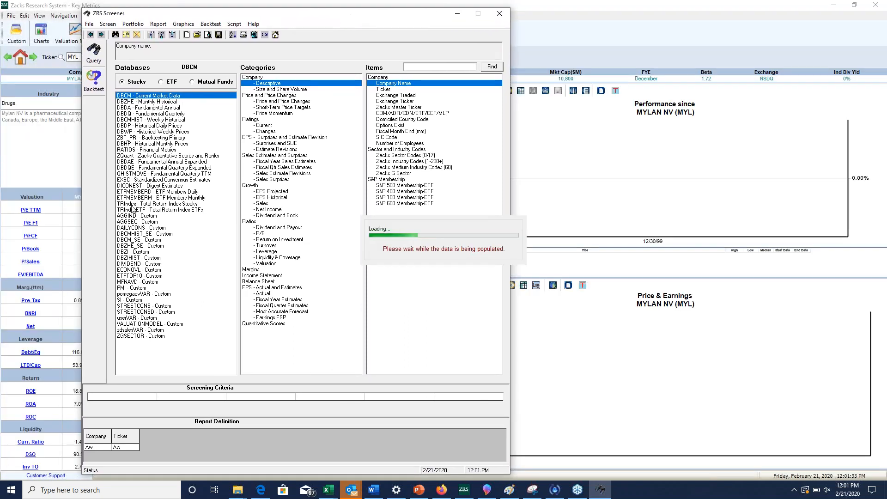
Step: Examine the items in the Current Market Data, Monthly Historical and Fundamental Annual databases, including the current ratings
click(144, 102)
click(144, 109)
click(144, 100)
click(145, 97)
click(145, 102)
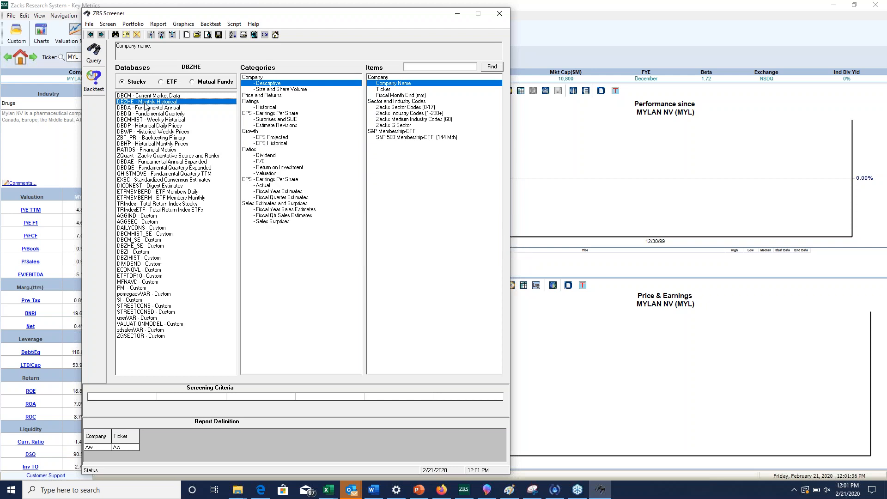
click(144, 108)
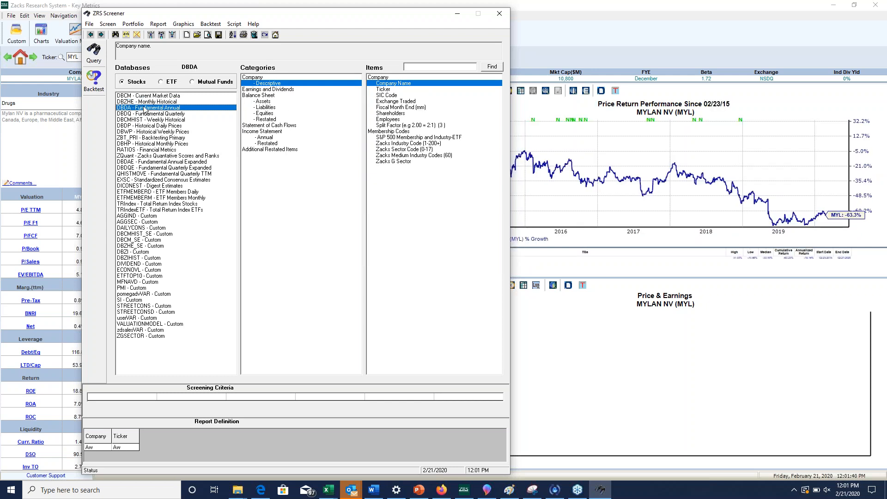
click(144, 96)
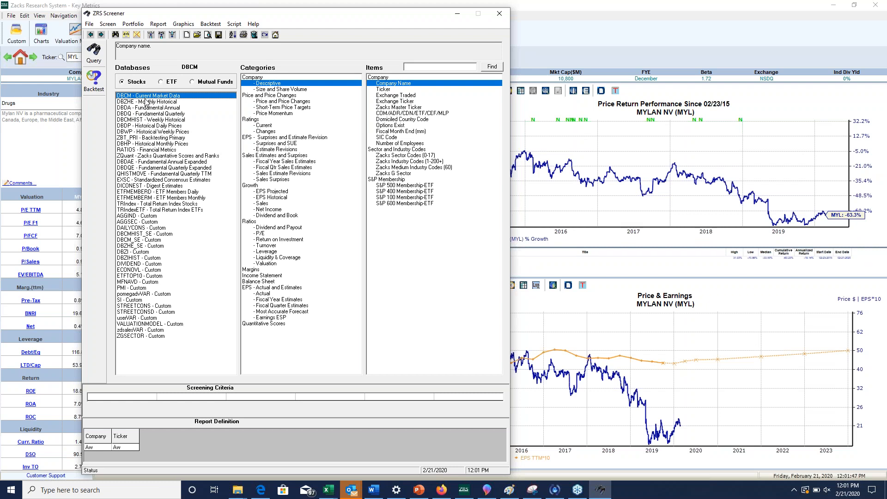
click(271, 125)
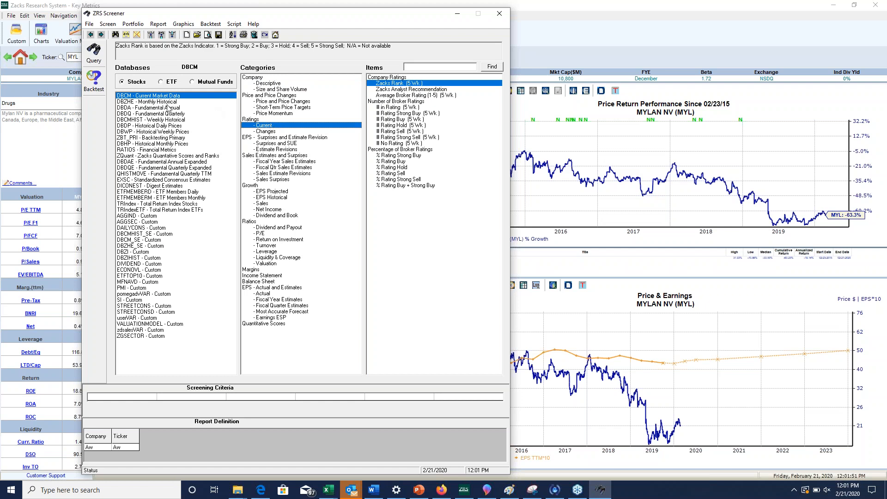
Step: Look through the Fundamental Annual and Quarterly databases and the Current items of the RATIOS financial metrics database
click(169, 108)
click(170, 113)
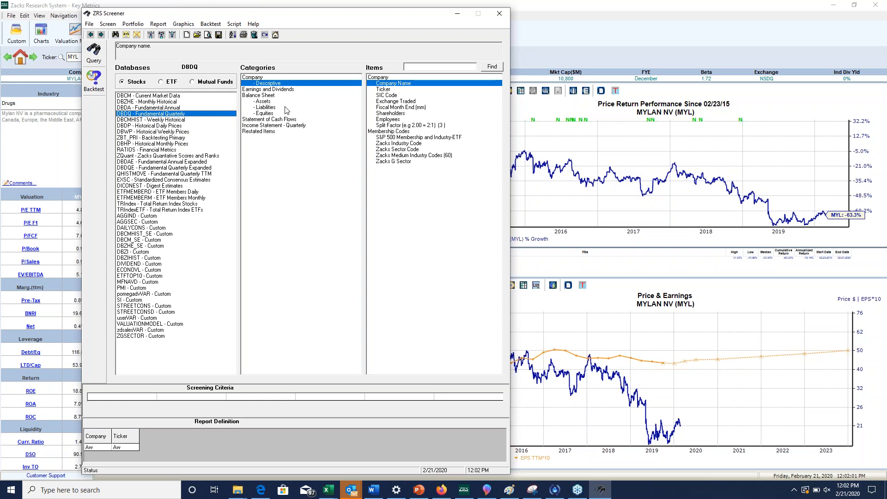
click(171, 149)
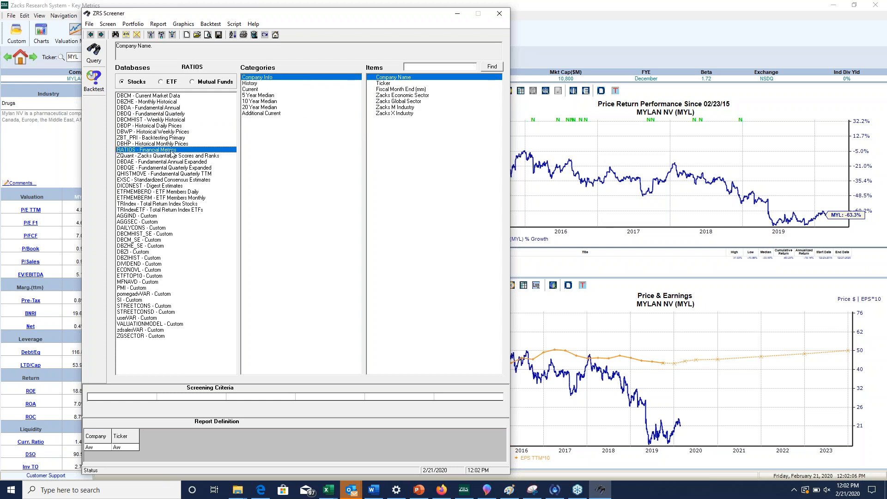
click(249, 89)
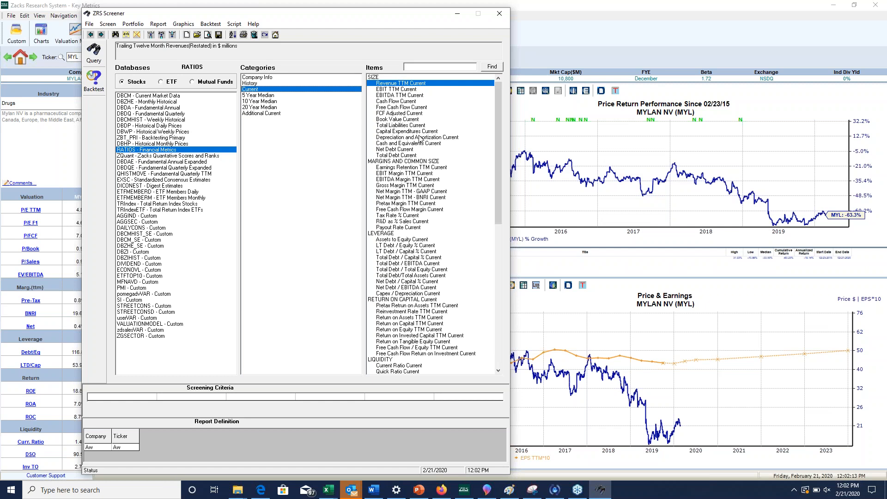
mouse_move(499, 126)
mouse_down()
mouse_move(497, 193)
mouse_move(500, 124)
mouse_up()
Step: Compare the categories and items of the Current Market Data, Fundamental Annual and Quarterly, Weekly Historical and Historical Weekly Prices databases
click(141, 132)
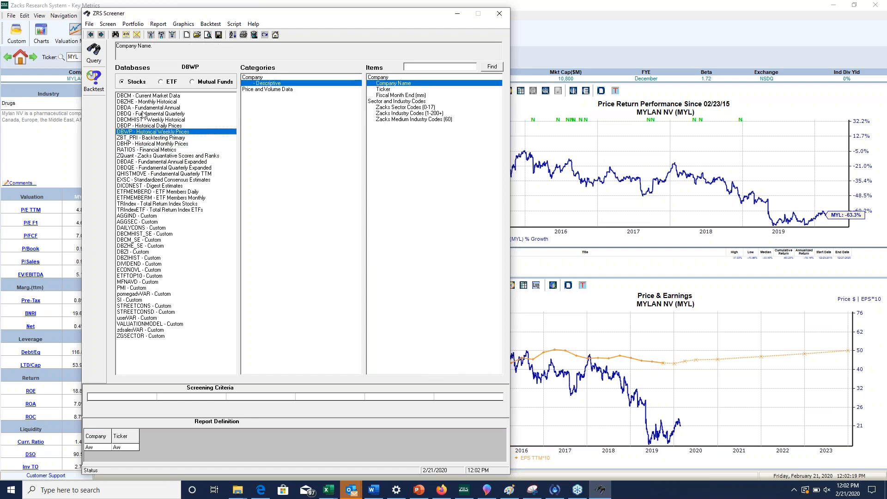
click(143, 96)
click(144, 107)
click(143, 113)
click(143, 120)
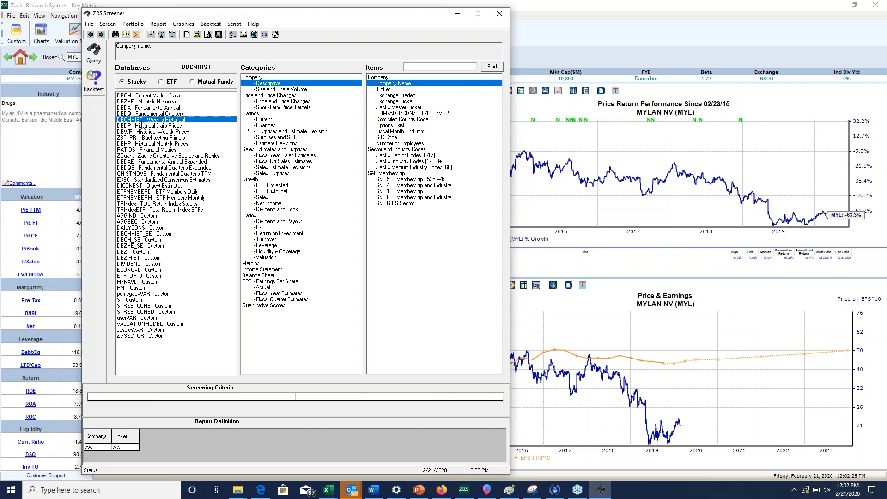
click(143, 132)
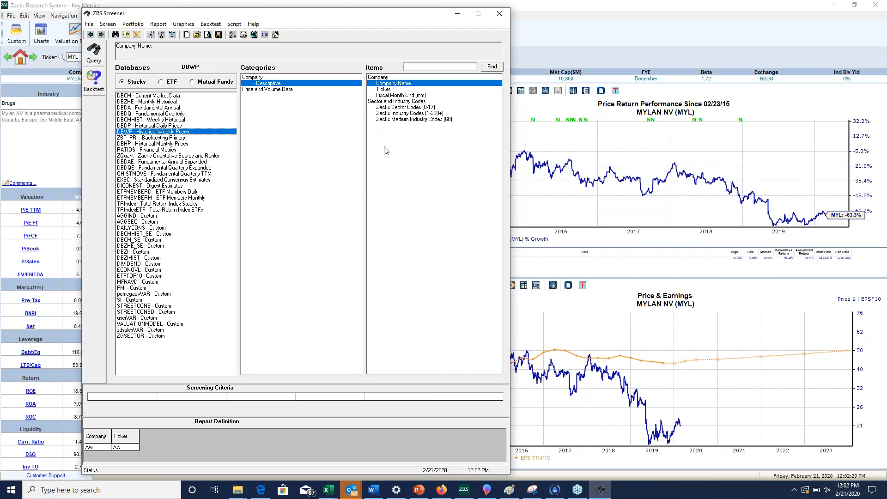
click(769, 339)
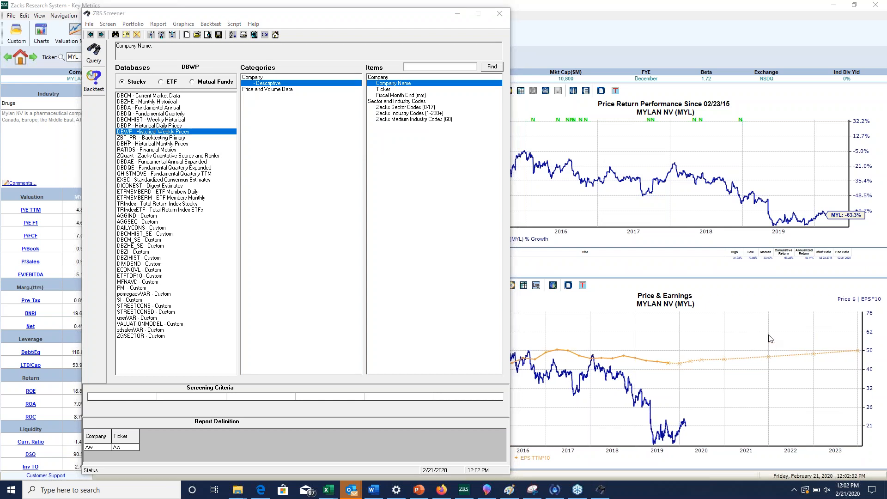
Step: With the DBCM Current Market Data database selected, restrict the screen to the Russell 1000 Composite.txt ticker list
click(130, 97)
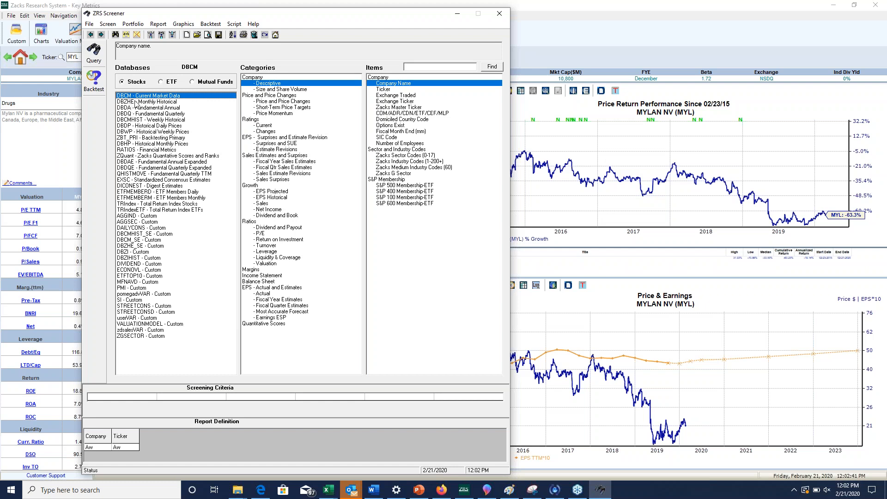
click(132, 26)
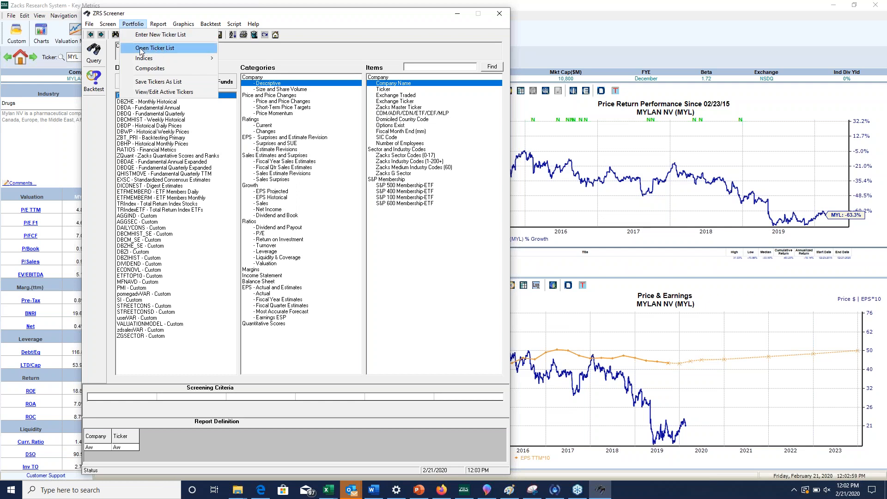
click(159, 48)
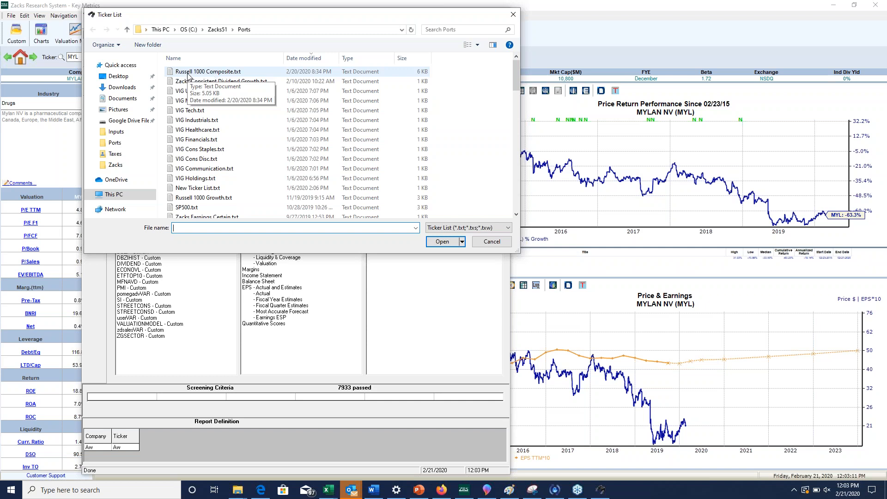
double_click(212, 73)
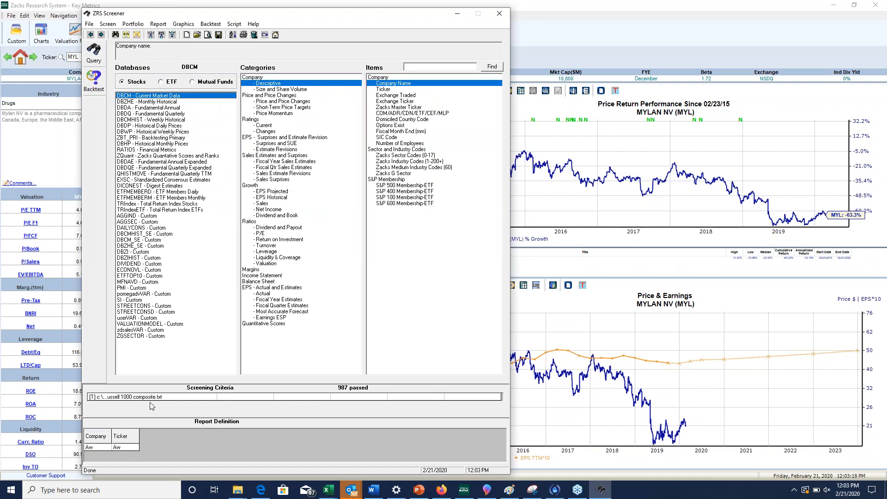
click(115, 397)
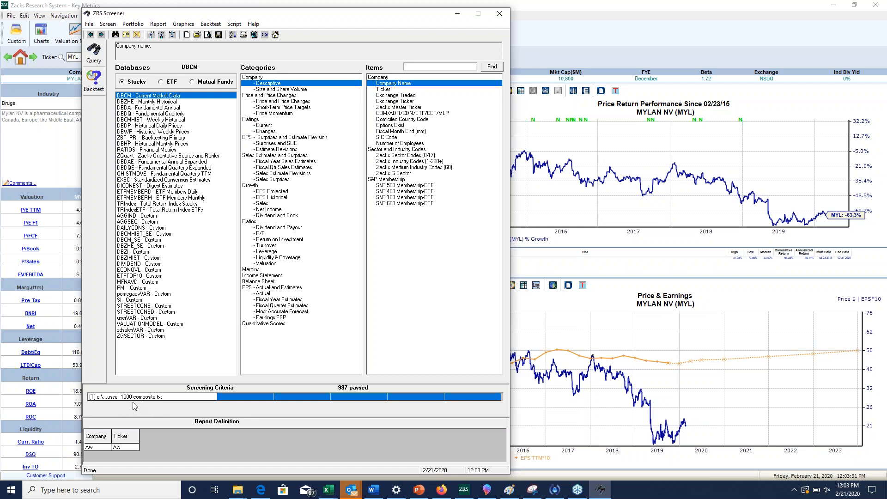
Step: Add an income statement criterion requiring the recent 12-month Net Income Before NRI to be greater than 0
click(270, 276)
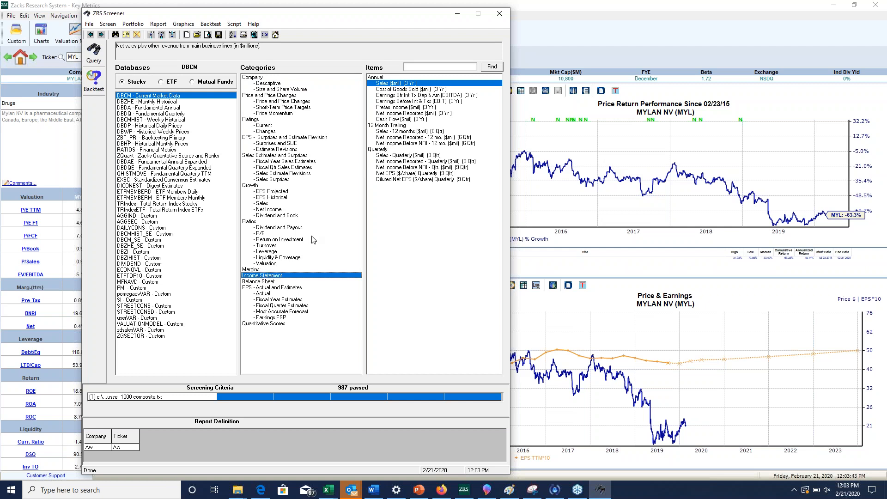
click(381, 126)
click(381, 126)
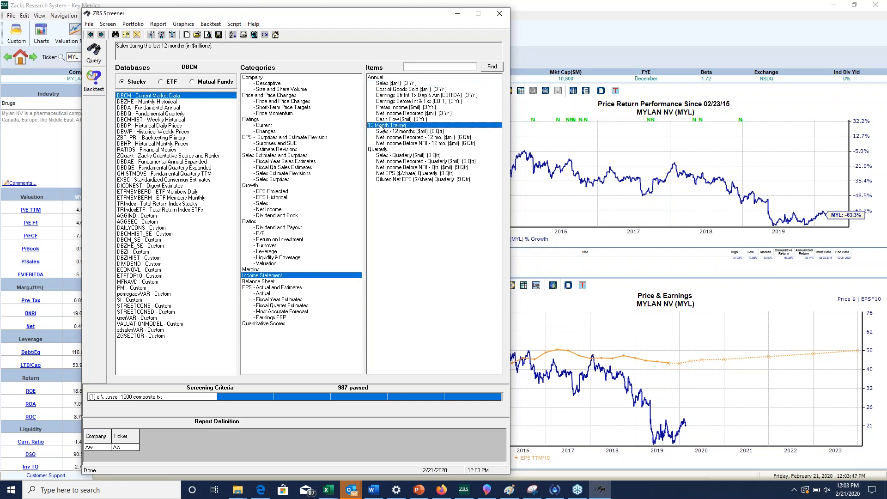
click(397, 143)
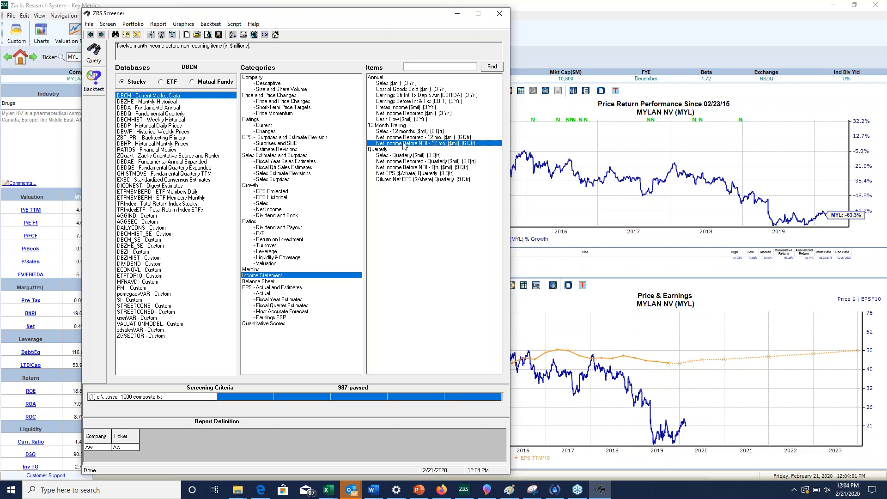
double_click(407, 146)
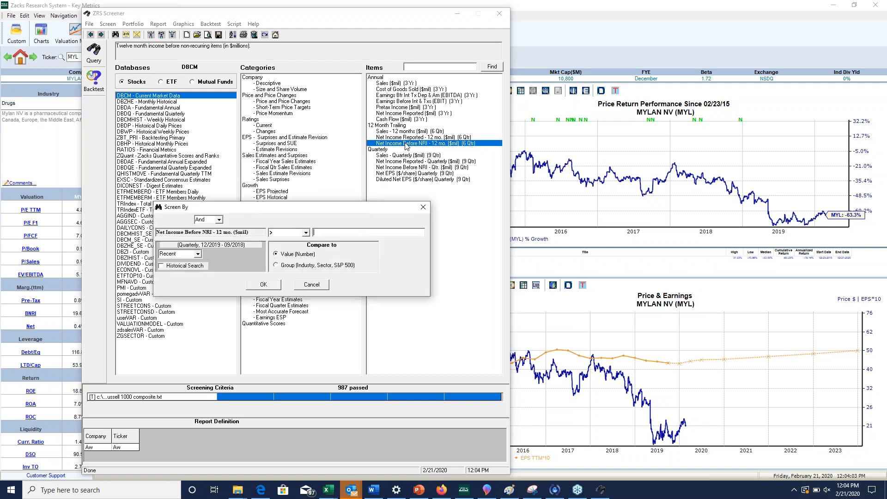
click(305, 233)
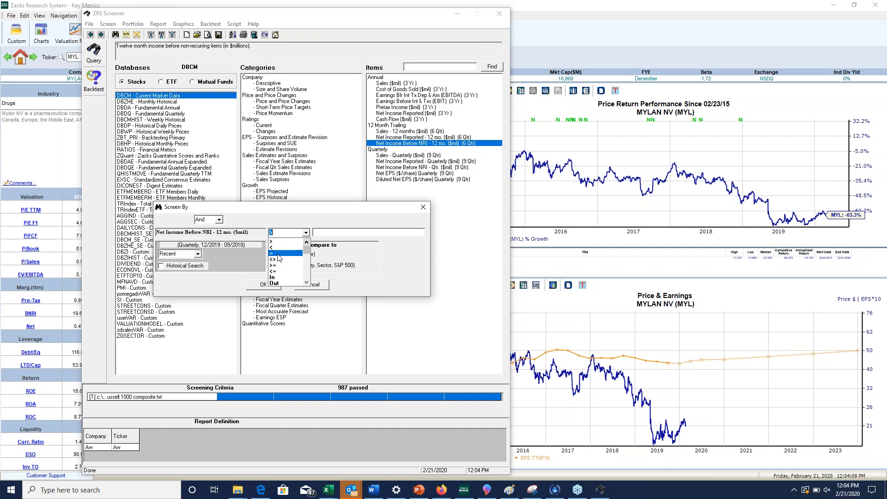
scroll(282, 256, down, 2)
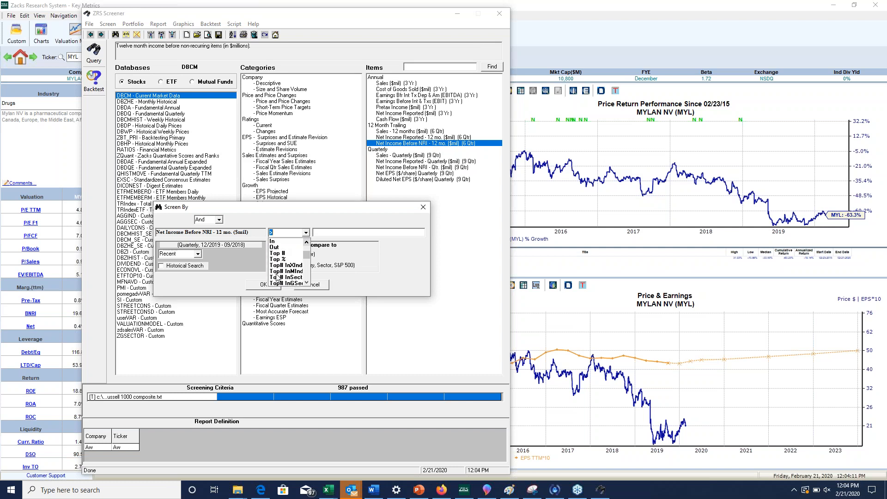
scroll(290, 256, up, 1)
scroll(289, 254, up, 2)
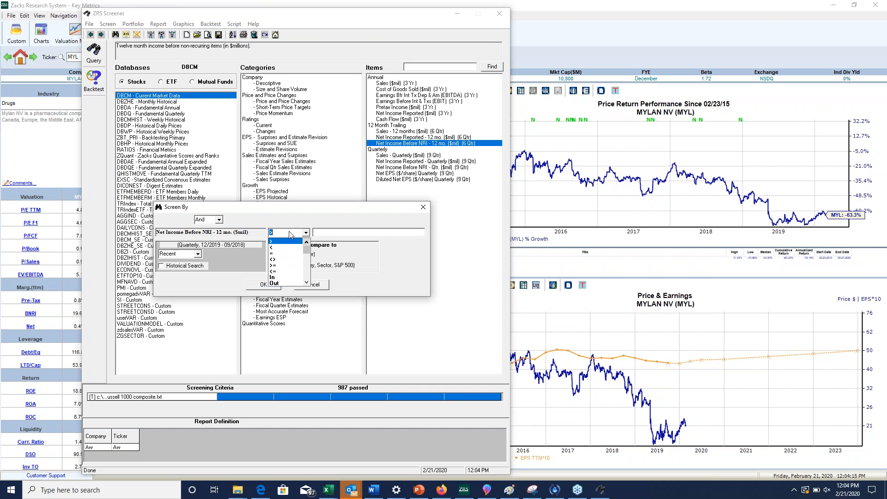
click(290, 233)
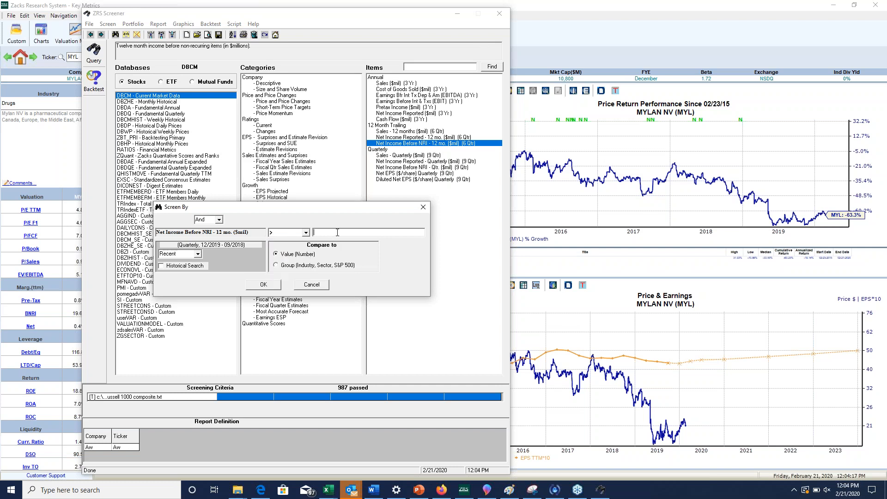
text(0)
click(264, 285)
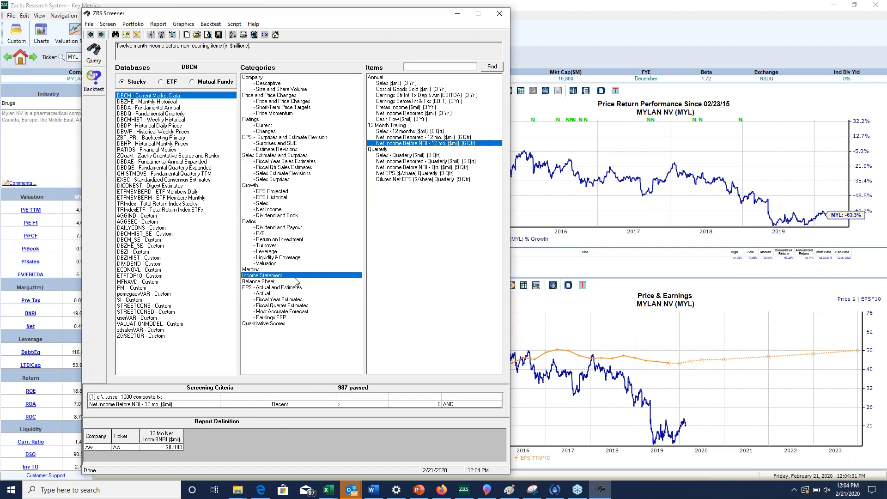
Step: Add a Dividend and Payout criterion requiring Current Dividend Yield (%) greater than 0
click(263, 228)
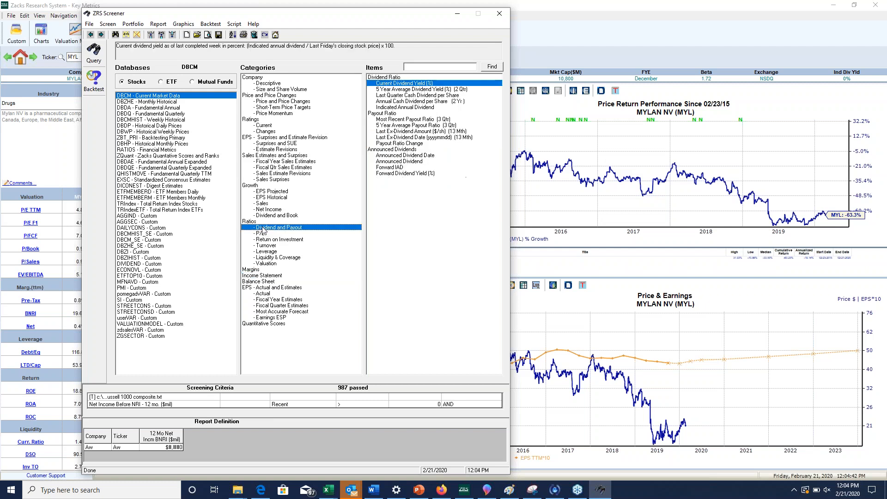
double_click(401, 84)
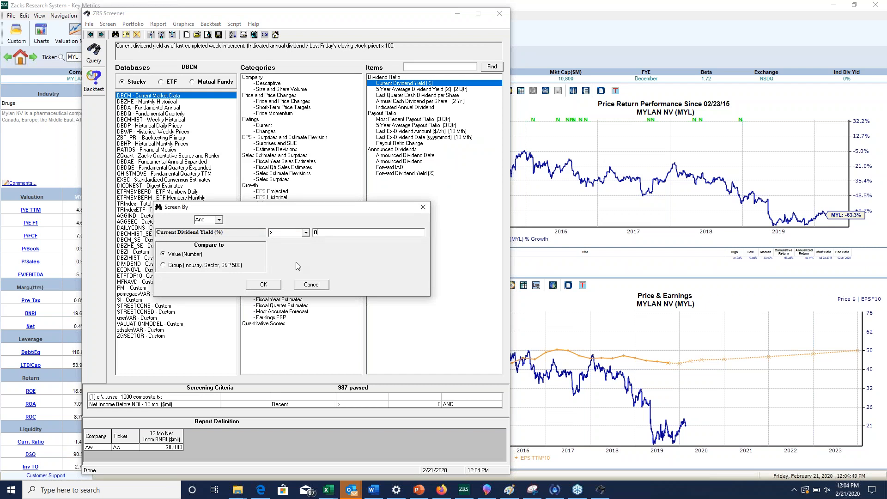
click(275, 285)
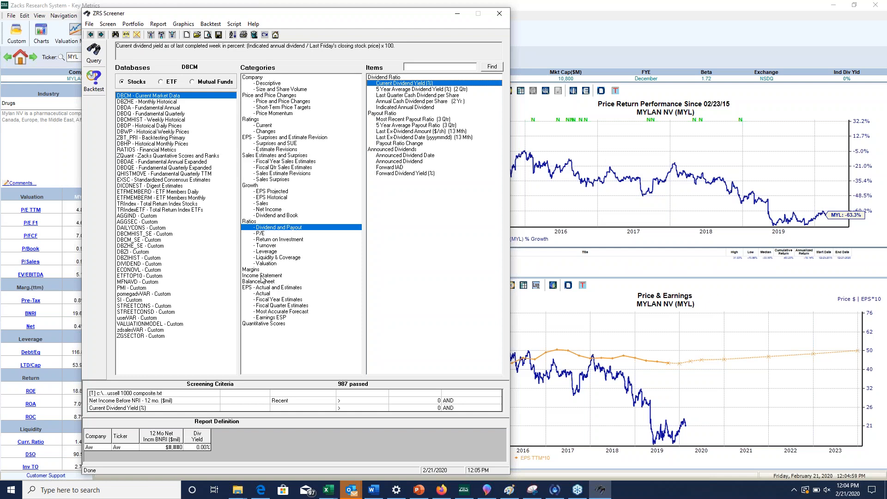
Step: Add a projected EPS growth criterion requiring Next 3-5 Years Est EPS Growth greater than 0
click(276, 193)
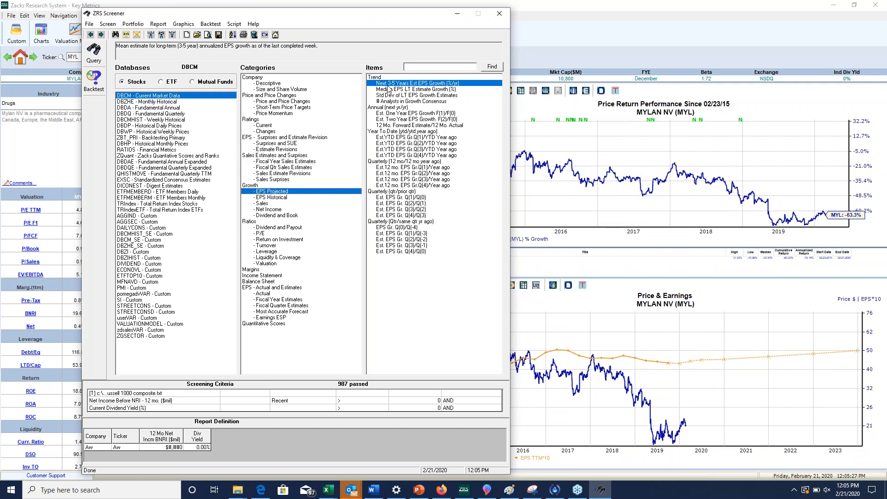
double_click(437, 84)
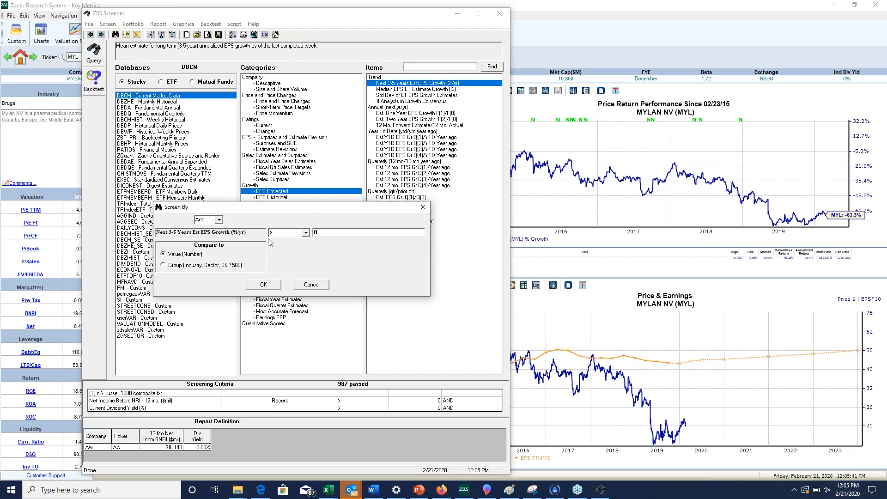
click(265, 289)
click(265, 285)
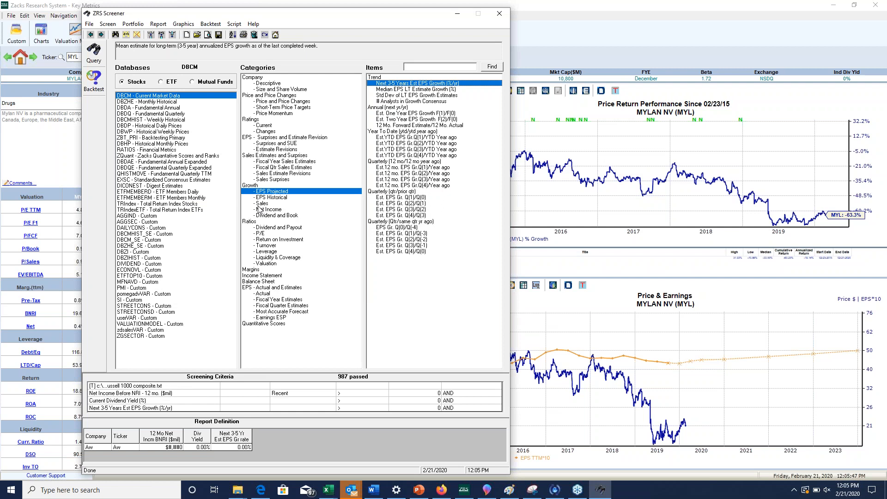
Step: Add a sales growth criterion requiring 2 Years Ahead Sales Growth greater than 0
click(263, 203)
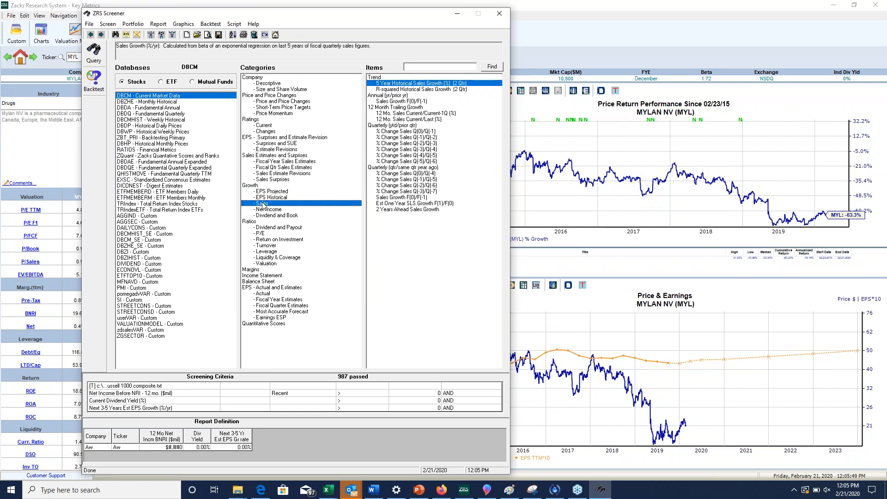
click(272, 193)
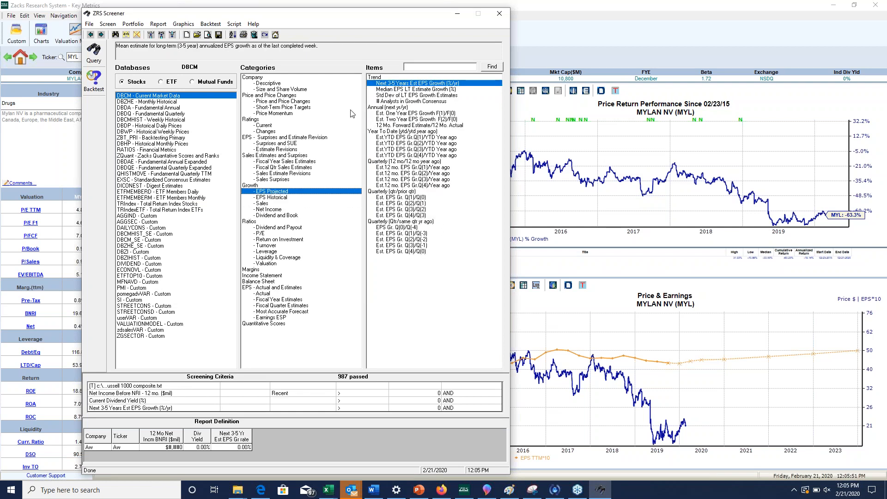
click(262, 205)
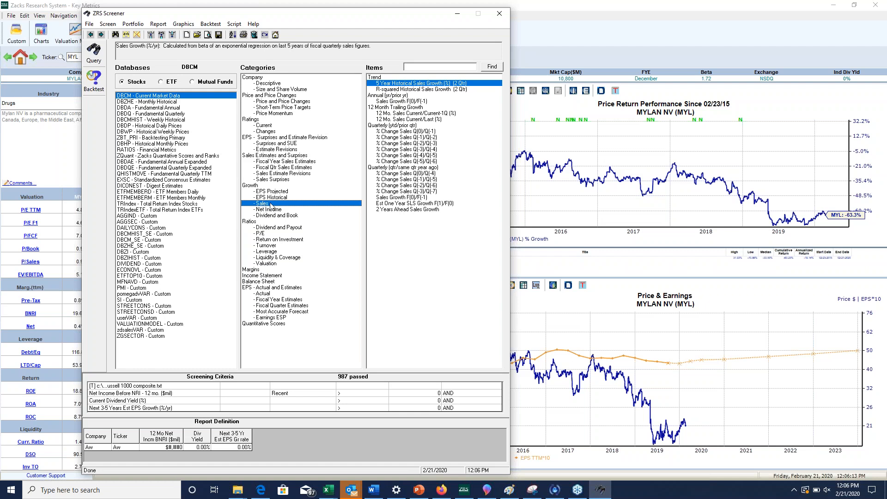
click(400, 211)
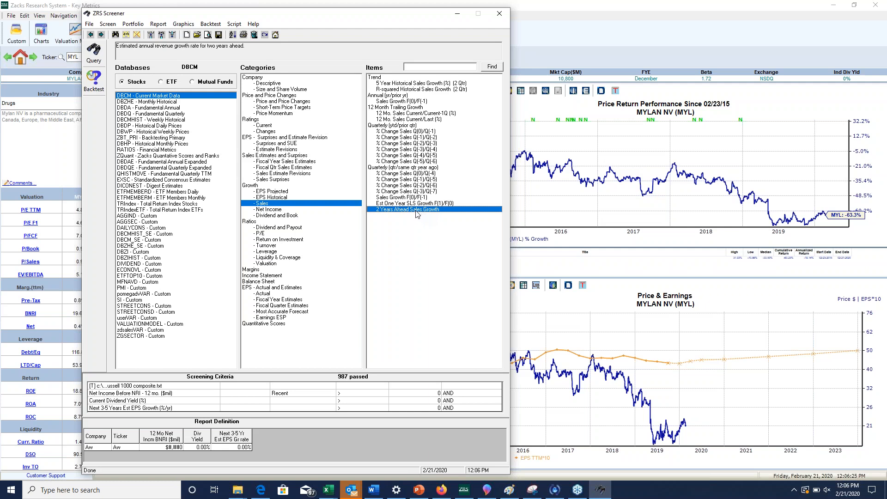
double_click(414, 212)
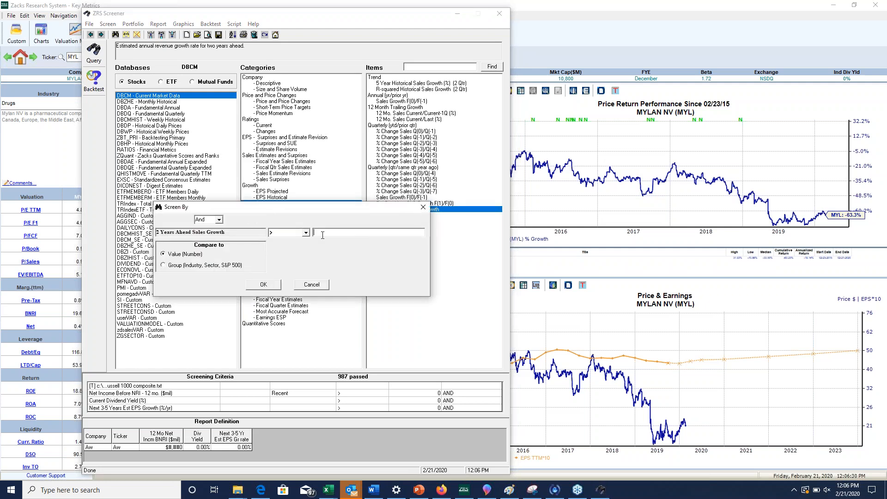
click(265, 285)
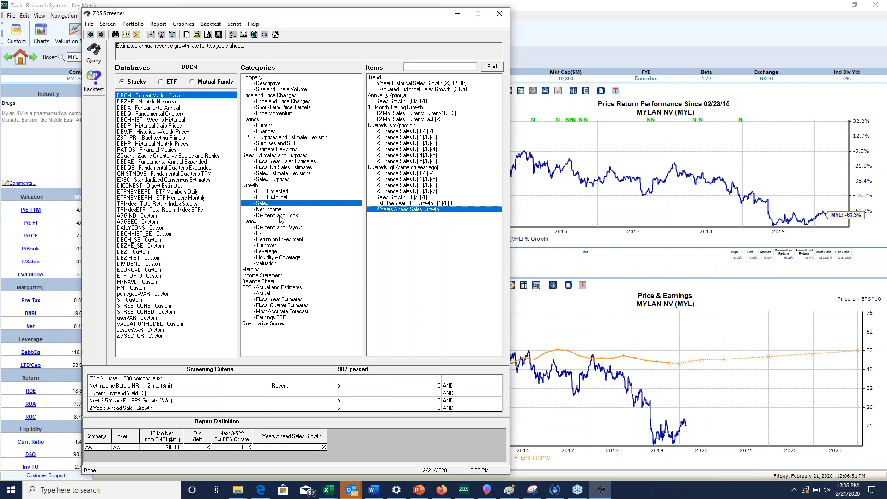
Step: Add a Liquidity & Coverage criterion requiring the recent quarterly Current Ratio - Most Recent to be greater than .5
click(266, 252)
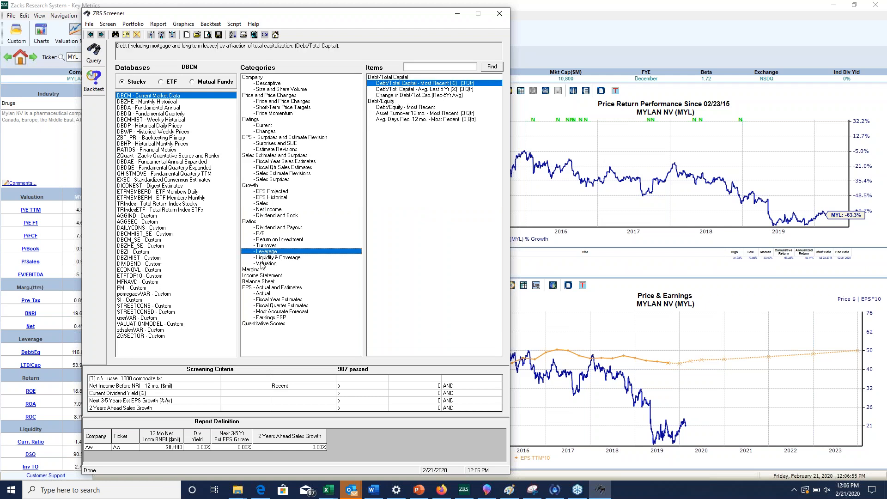
click(264, 259)
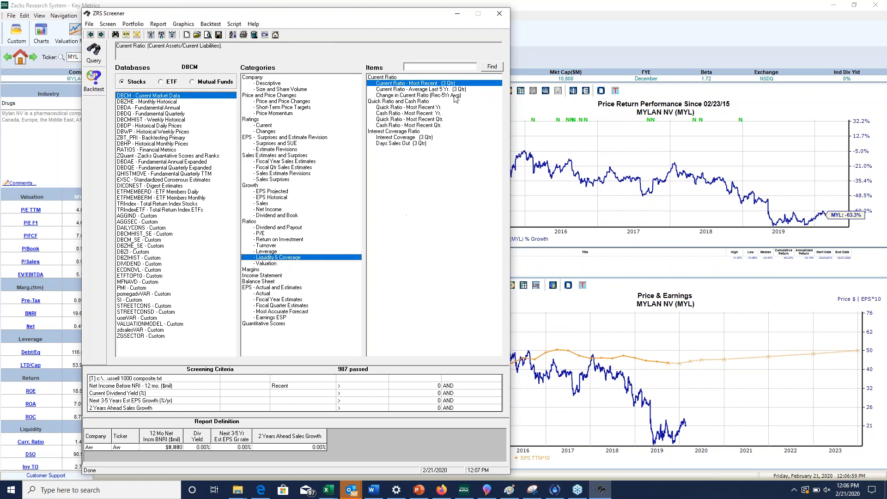
double_click(399, 85)
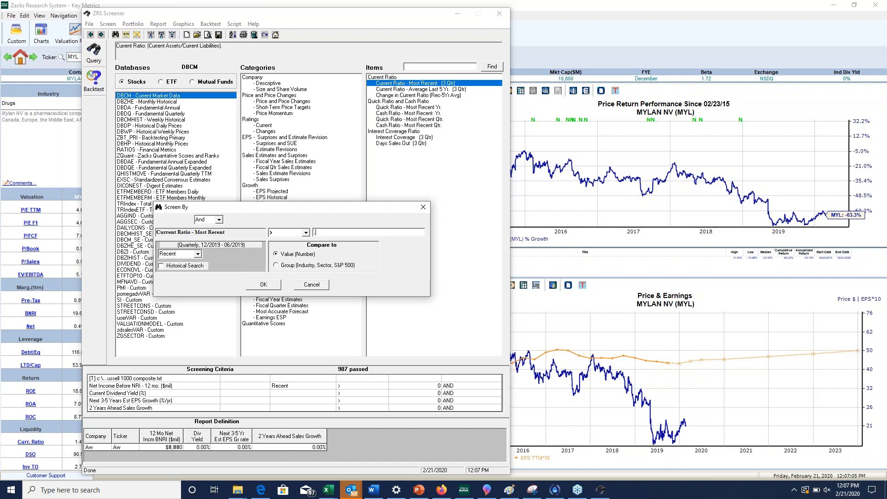
text(.5)
click(267, 287)
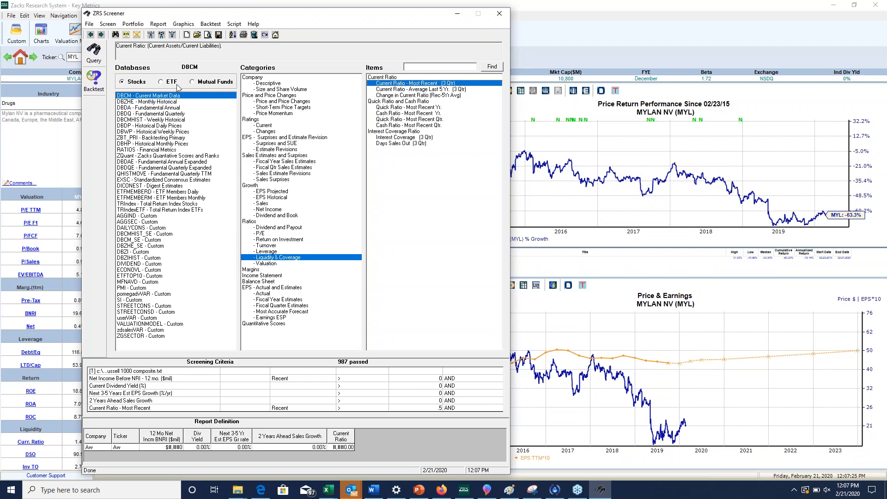
Step: Run the screen and load the full set of companies that pass the criteria
click(94, 52)
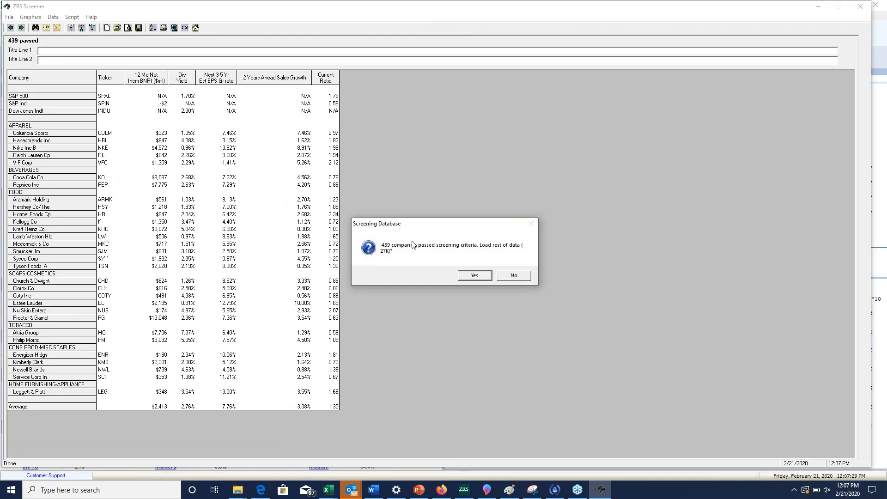
click(475, 276)
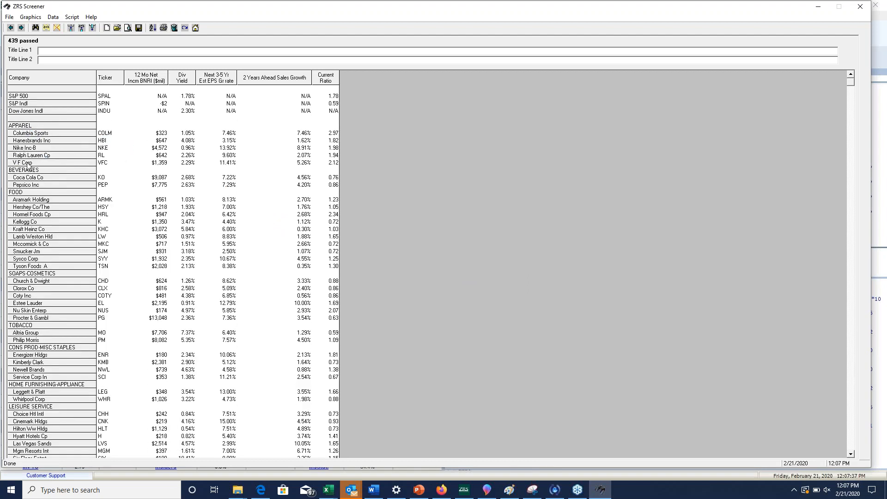
Step: Examine the report's criterion columns and the passing companies grouped by industry, such as Apparel, Beverages and Food
click(147, 88)
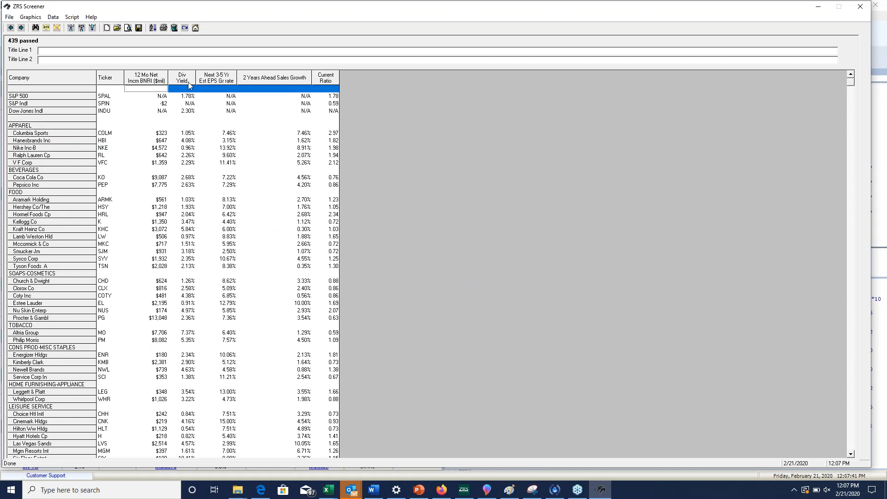
click(240, 134)
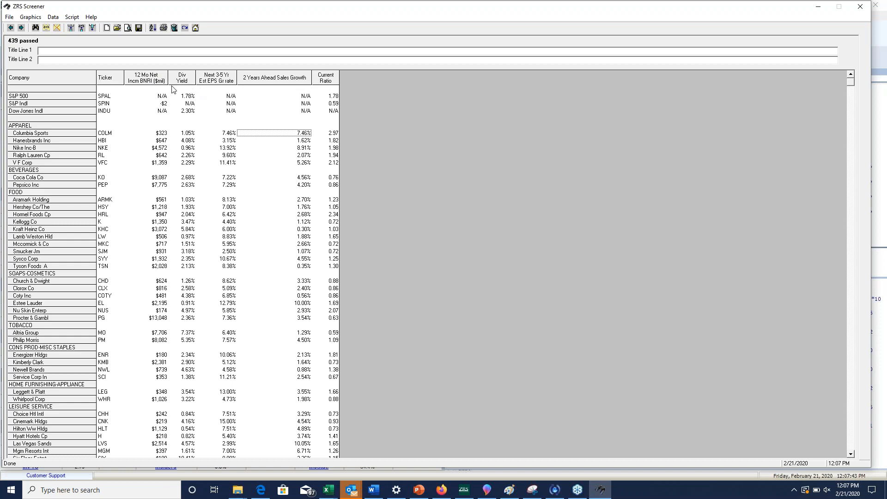
drag(112, 135, 110, 167)
click(109, 186)
click(111, 207)
click(32, 261)
drag(35, 267, 58, 207)
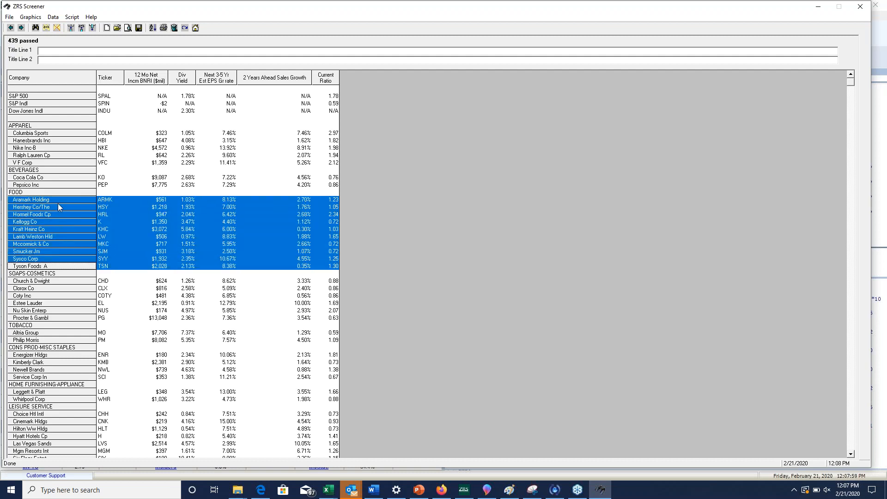
click(59, 207)
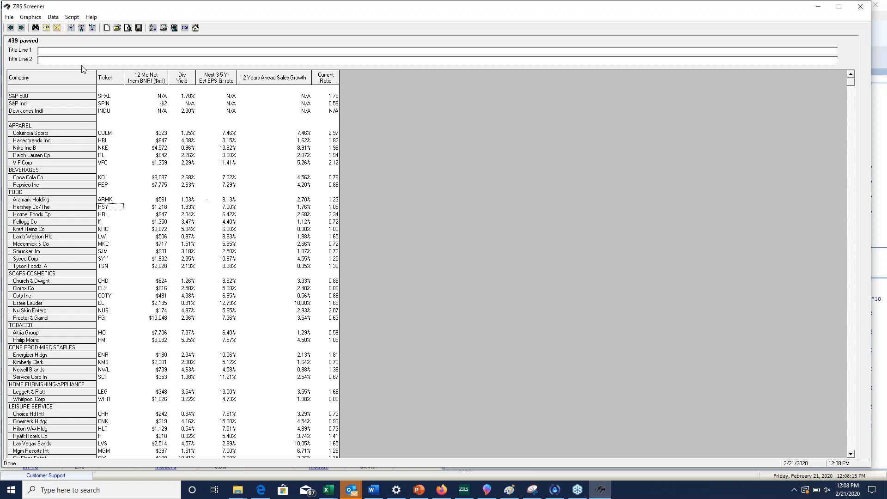
Step: Return to the screening criteria and require P/E using 12 mo. forward EPS Estimate to be less than the Sector Mkt Wt average
click(10, 28)
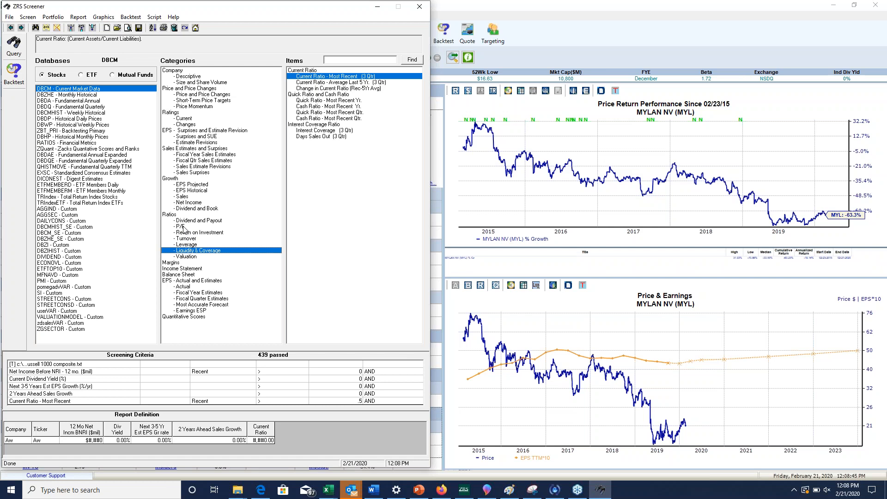
click(184, 226)
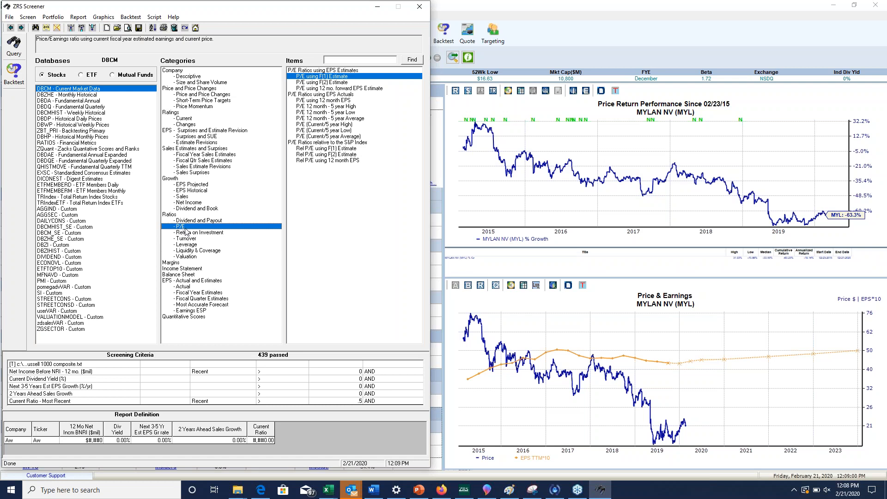
click(312, 89)
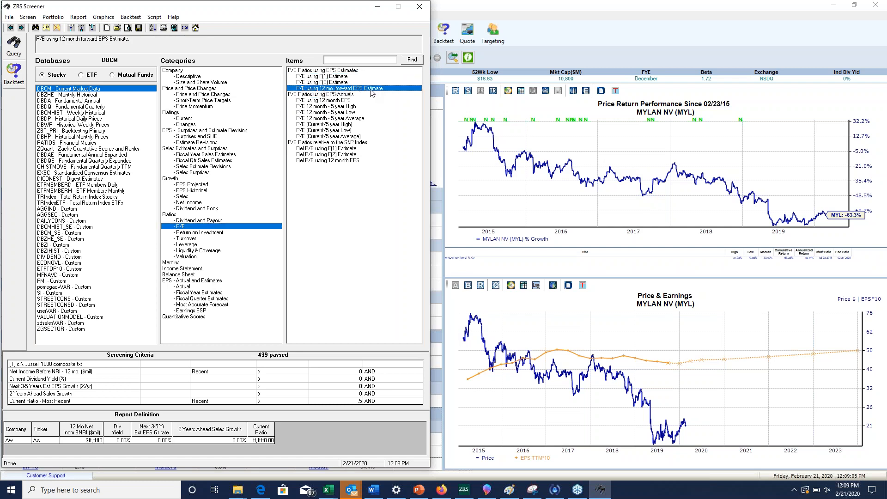
double_click(313, 89)
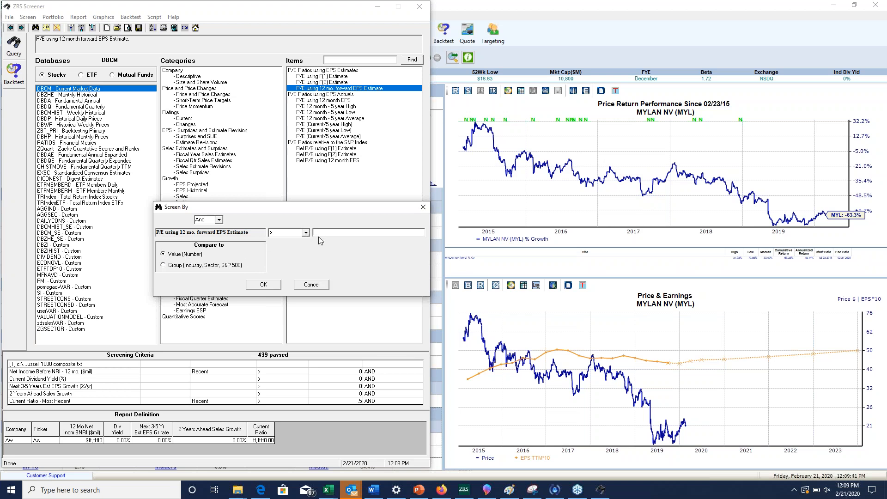
click(170, 268)
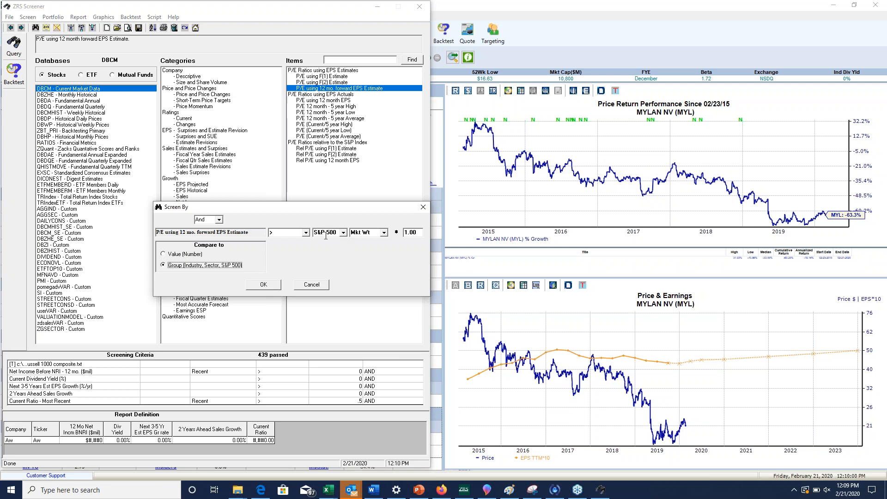
click(344, 234)
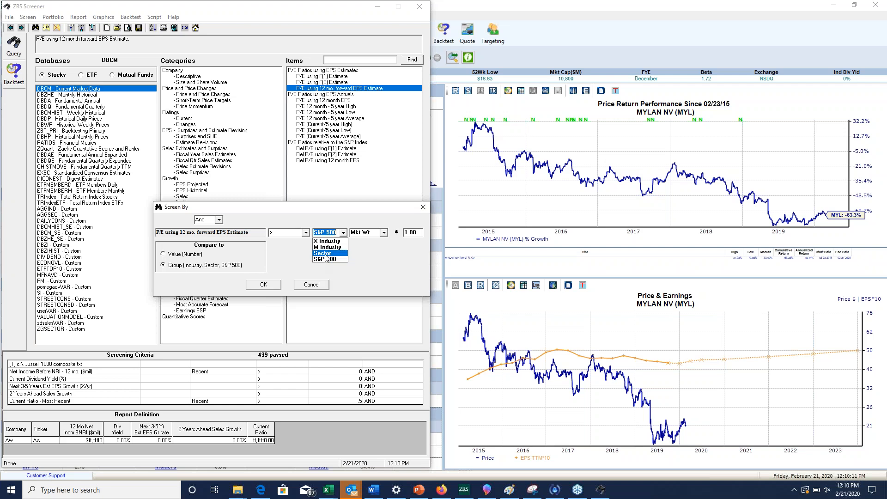
click(326, 254)
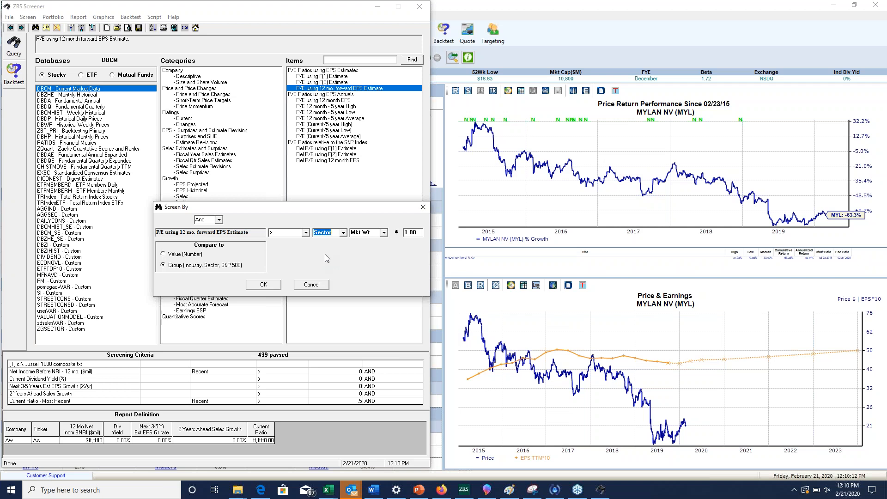
click(306, 233)
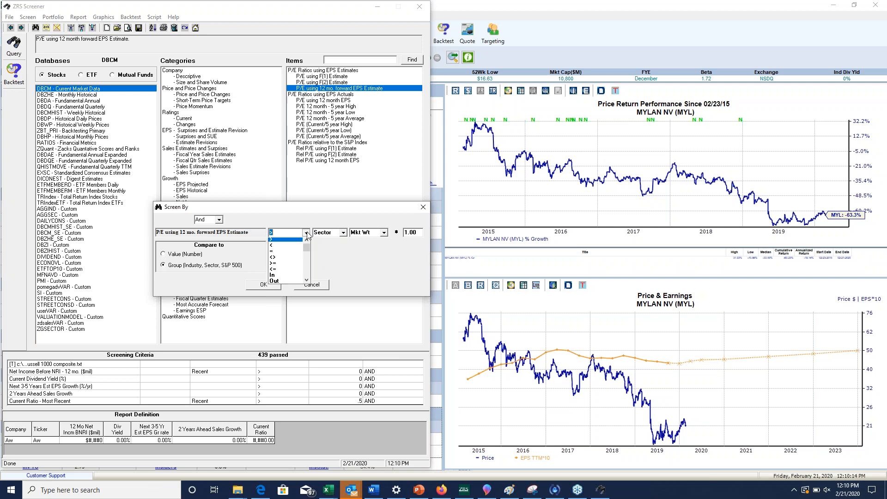
click(278, 251)
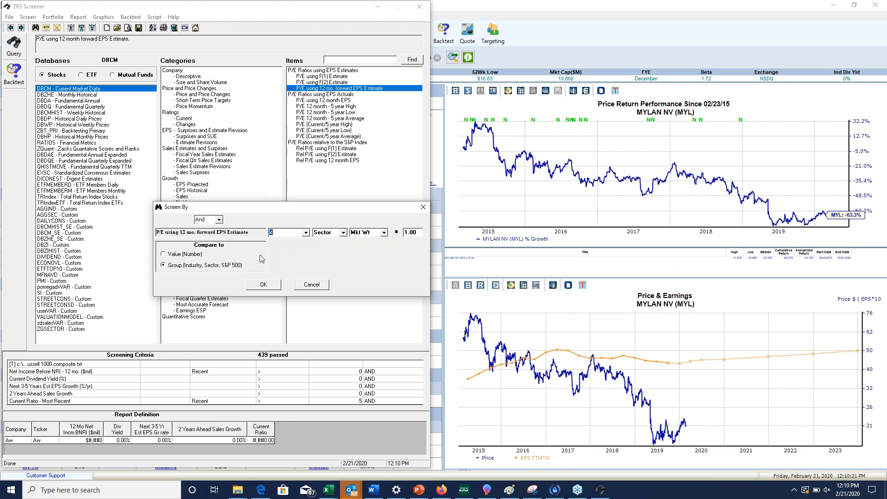
click(261, 286)
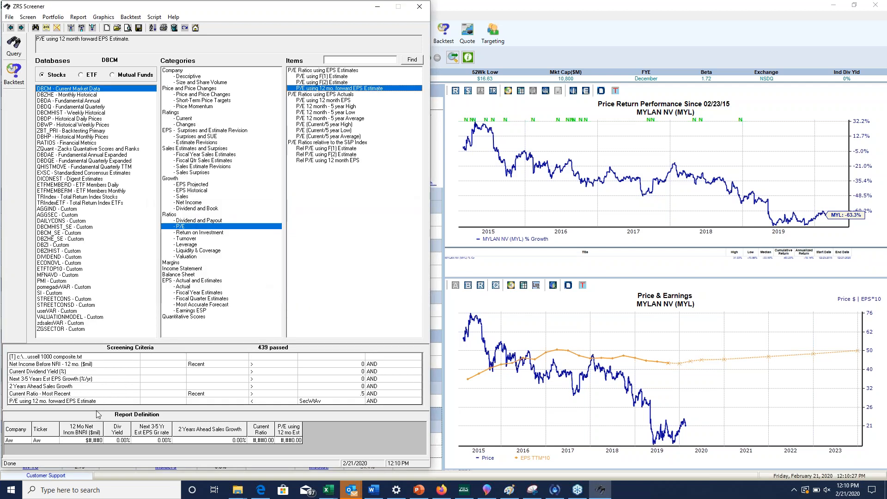
drag(74, 396, 86, 360)
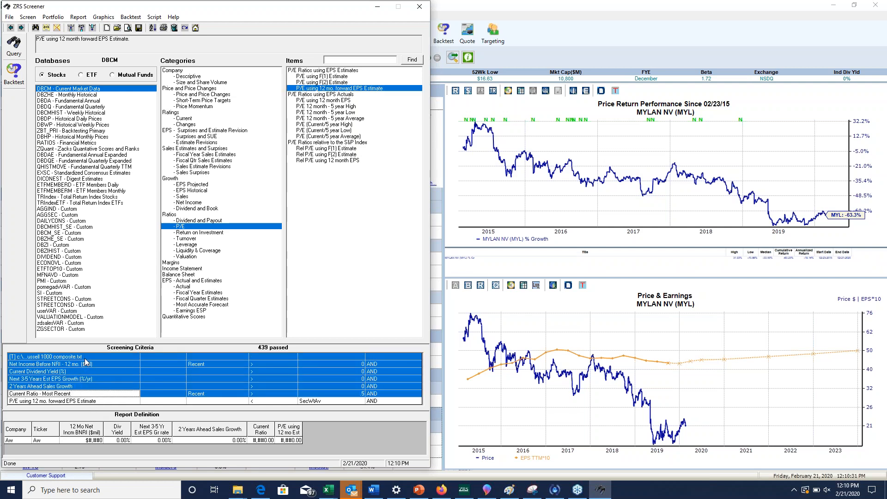
click(83, 400)
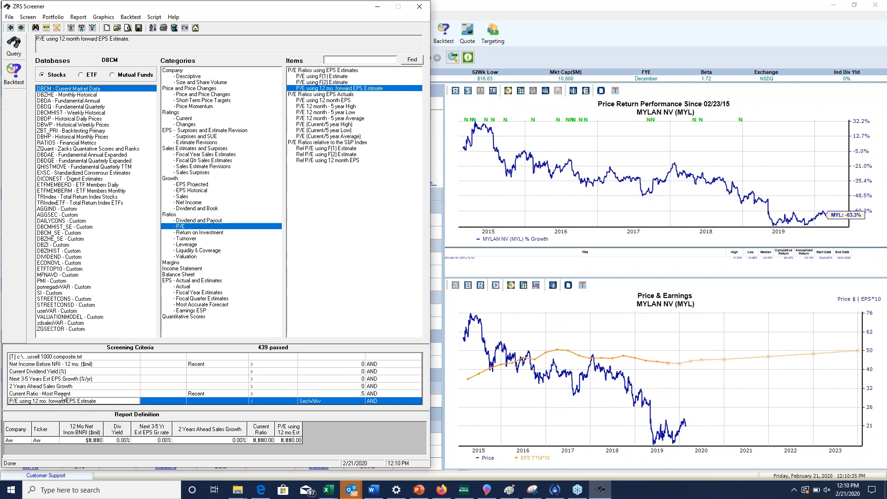
Step: Add a Return on Investment criterion requiring recent ROE - Most Recent 12 months (%) greater than the Sector Mkt Wt average
click(195, 233)
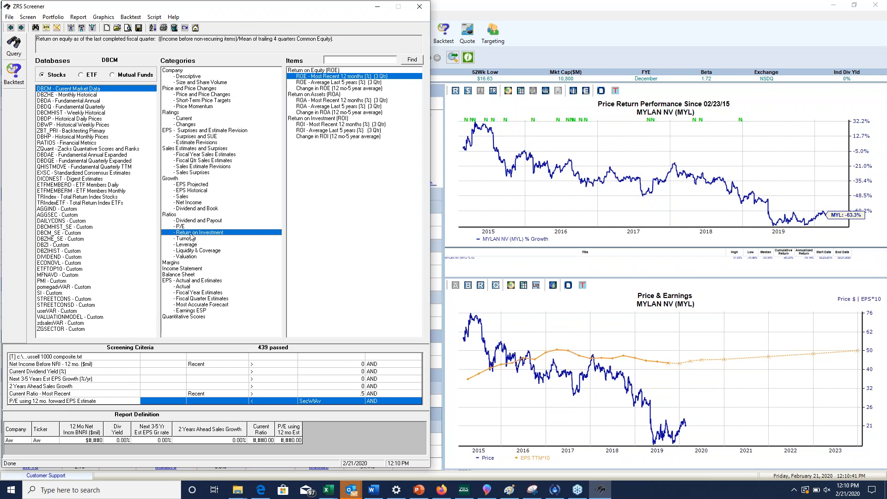
double_click(316, 76)
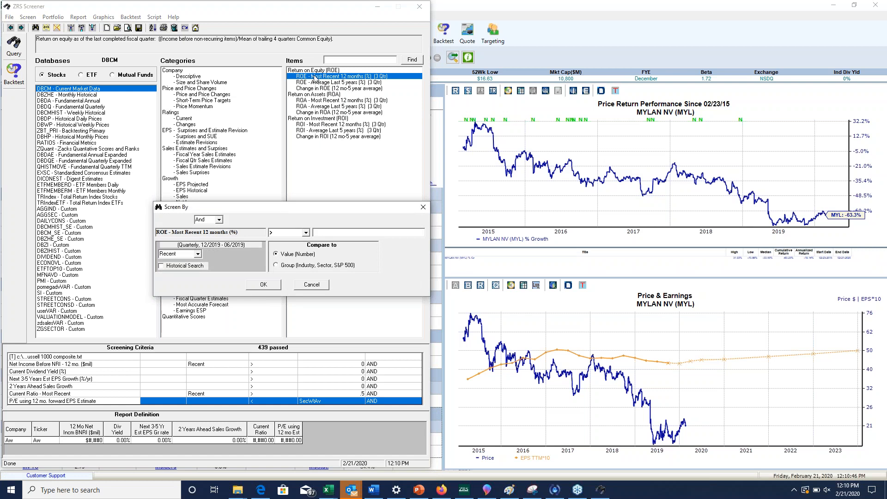
click(277, 265)
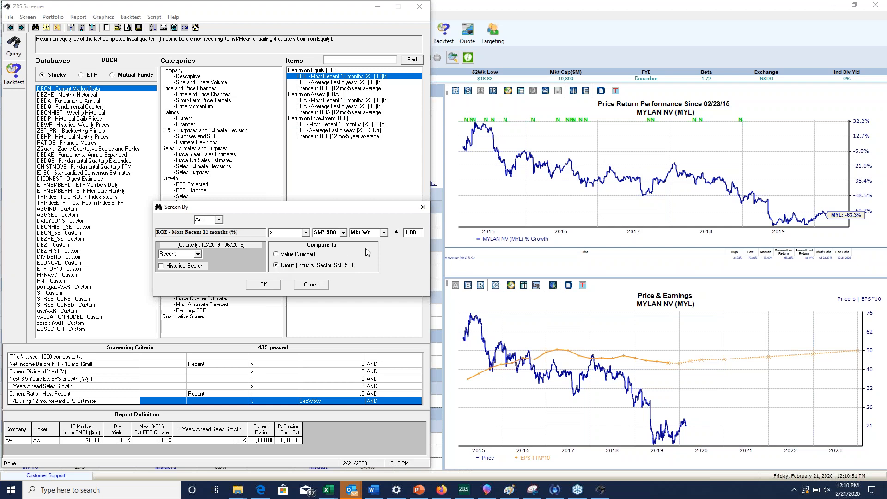
click(344, 233)
click(333, 253)
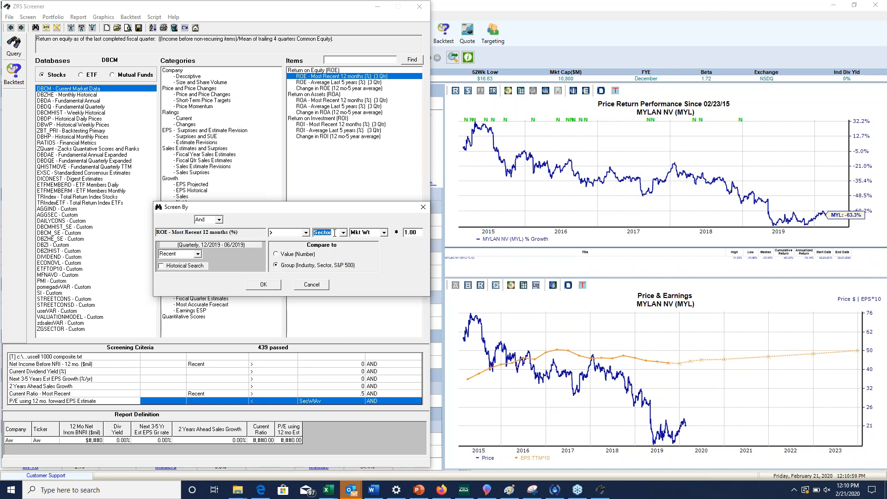
click(373, 234)
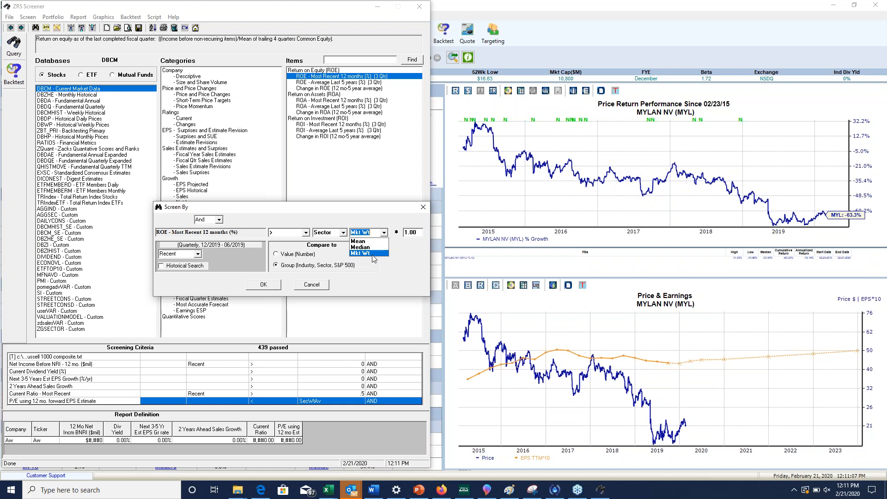
click(373, 254)
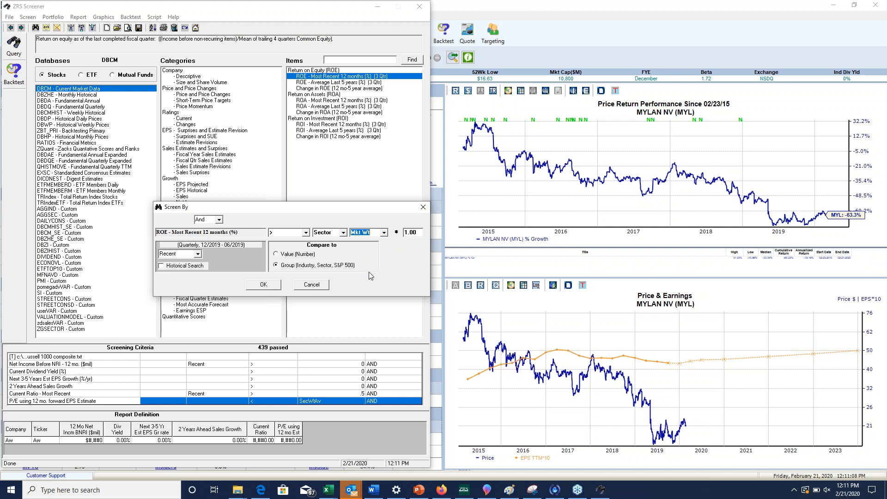
click(273, 287)
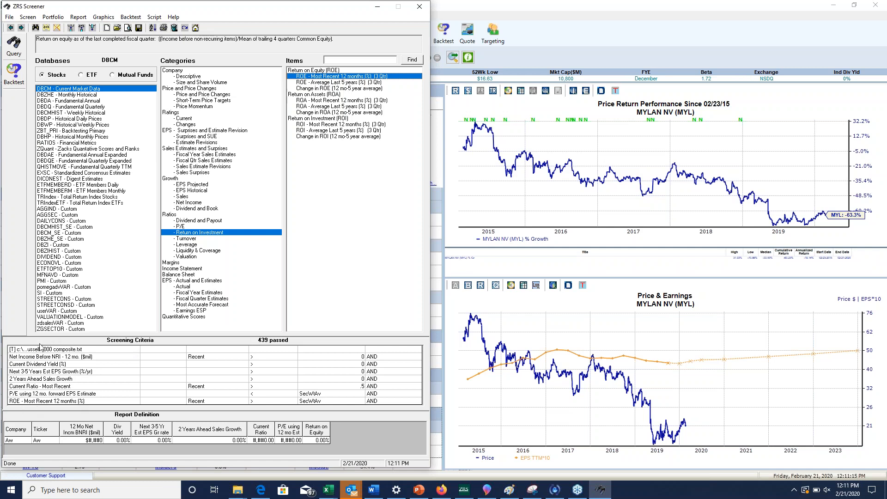
Step: Review the listed screening criteria, run the screen again and load the rest of the passing companies' data
drag(40, 350, 45, 357)
drag(46, 380, 46, 387)
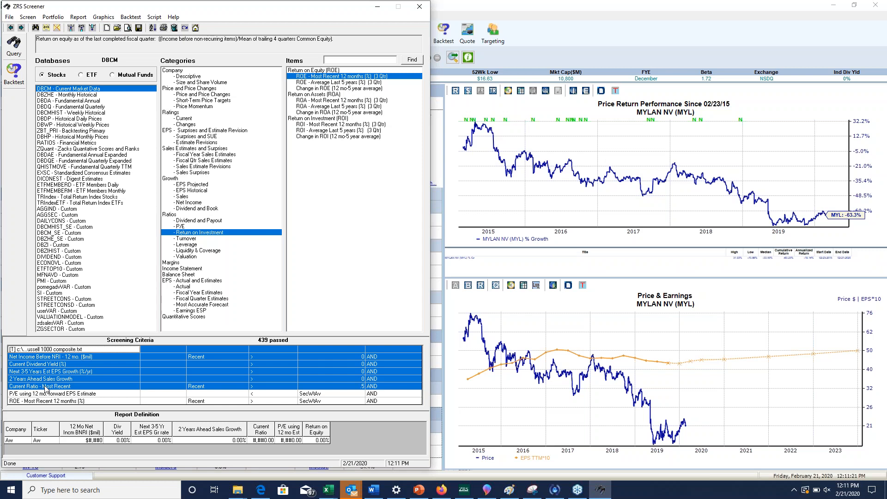
drag(38, 394, 38, 402)
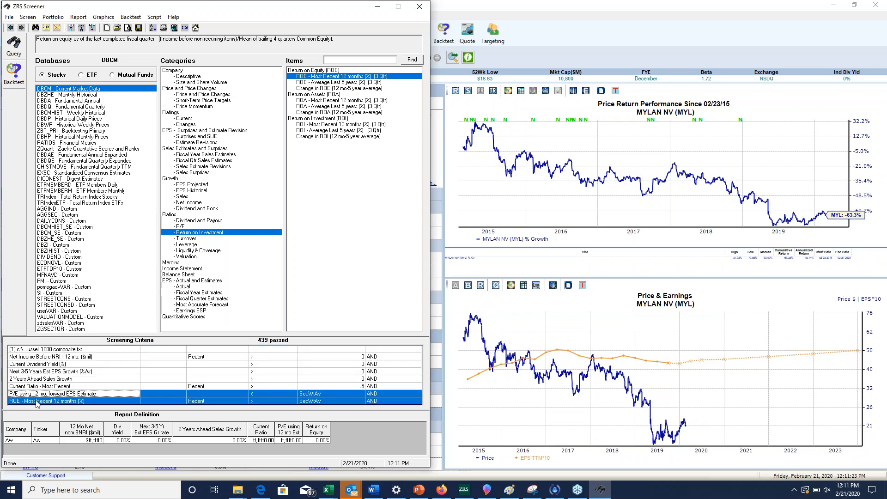
click(36, 402)
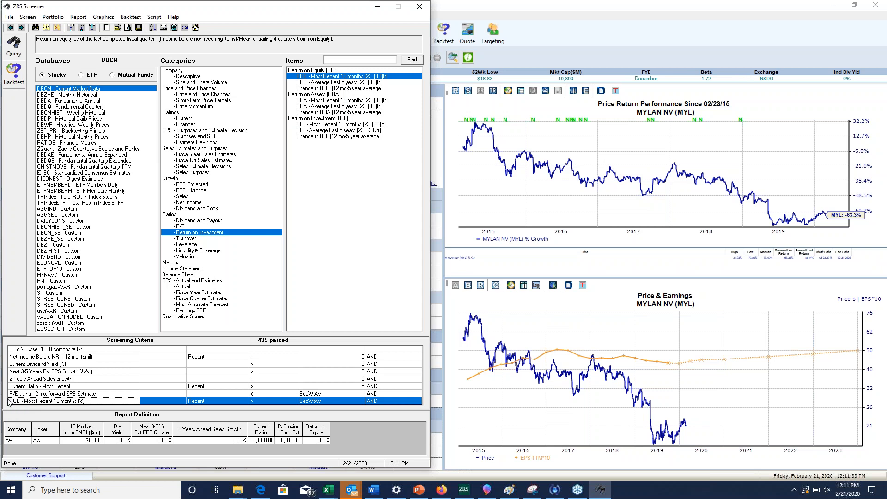
click(14, 44)
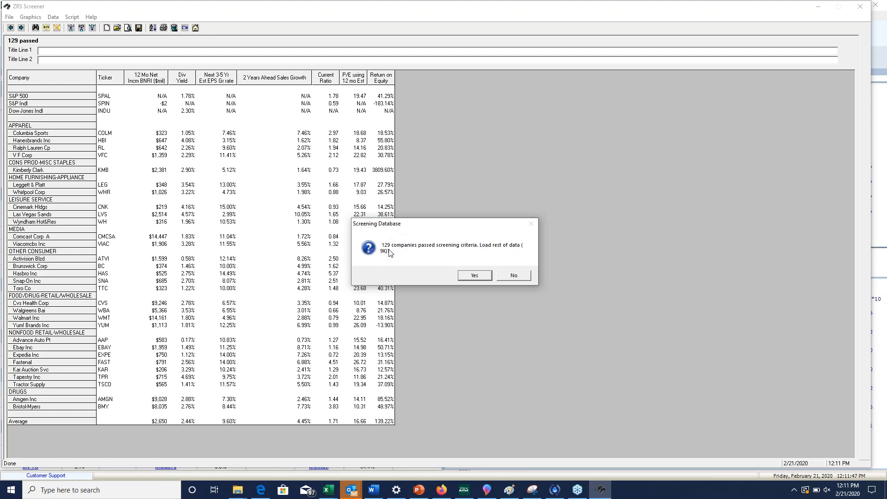
click(475, 275)
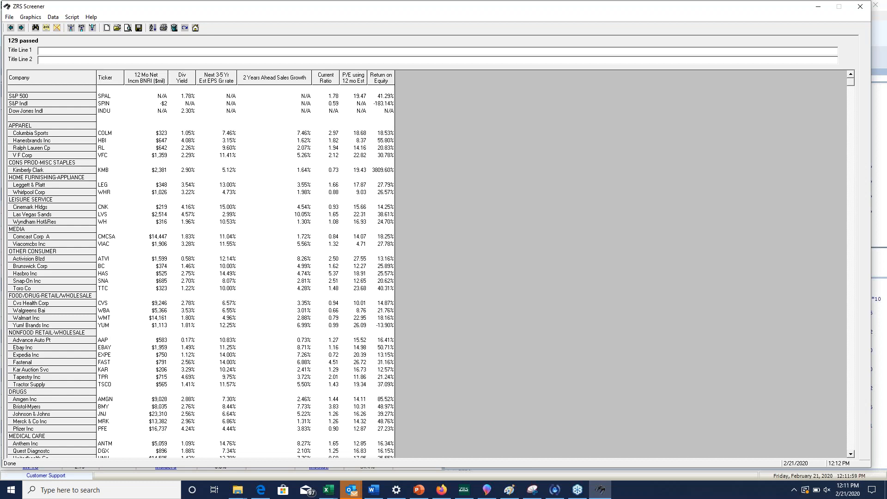
Step: Examine the report of passing companies, including the Apparel group's rows and the available data export options
click(54, 18)
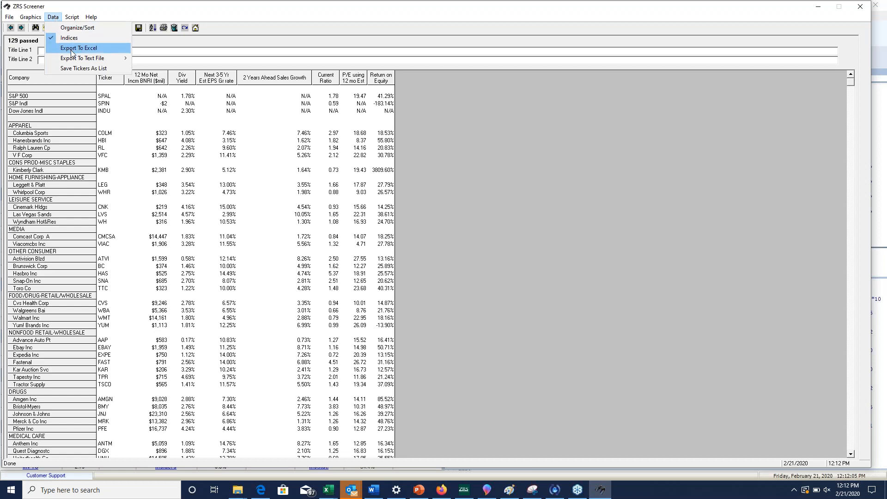
click(140, 192)
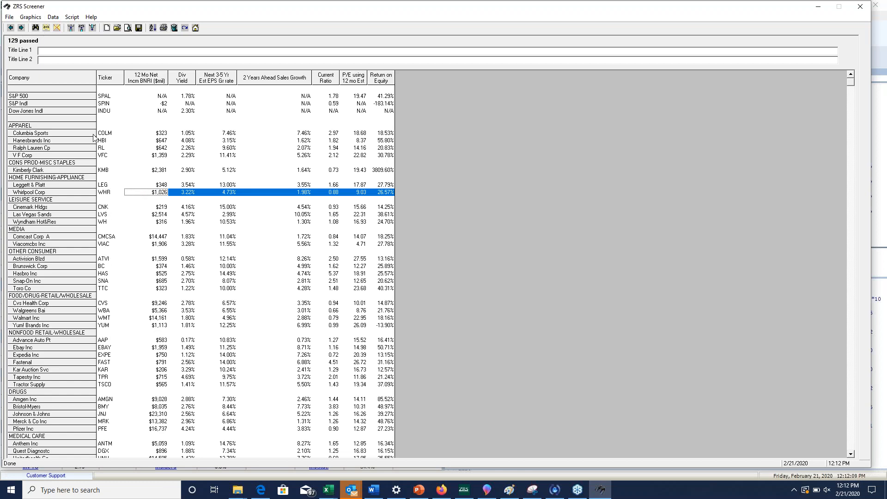
drag(85, 134, 86, 153)
click(86, 154)
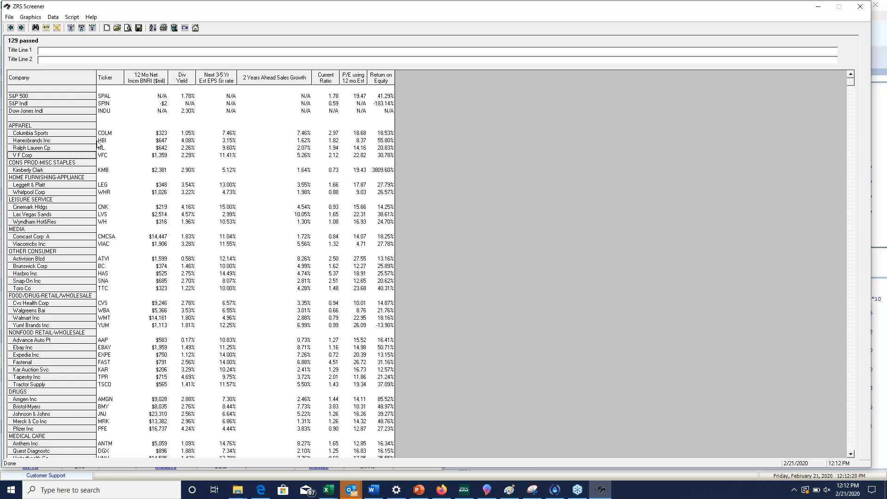
drag(84, 134, 88, 155)
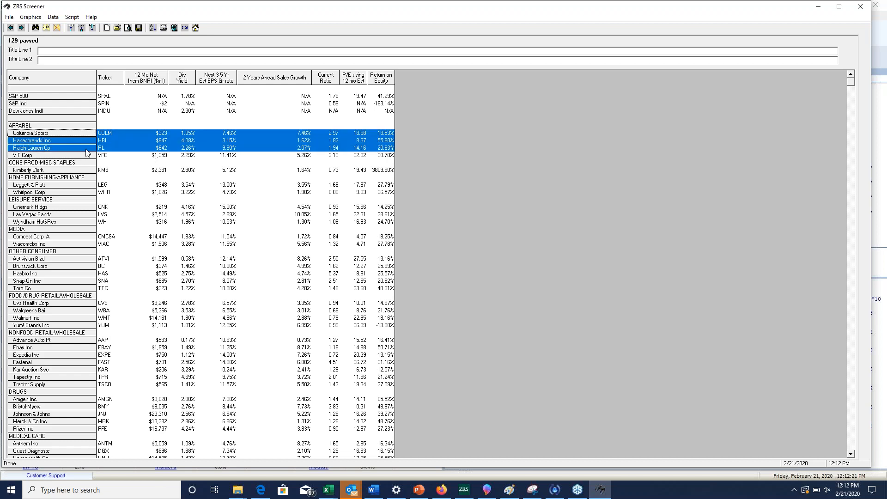
click(132, 207)
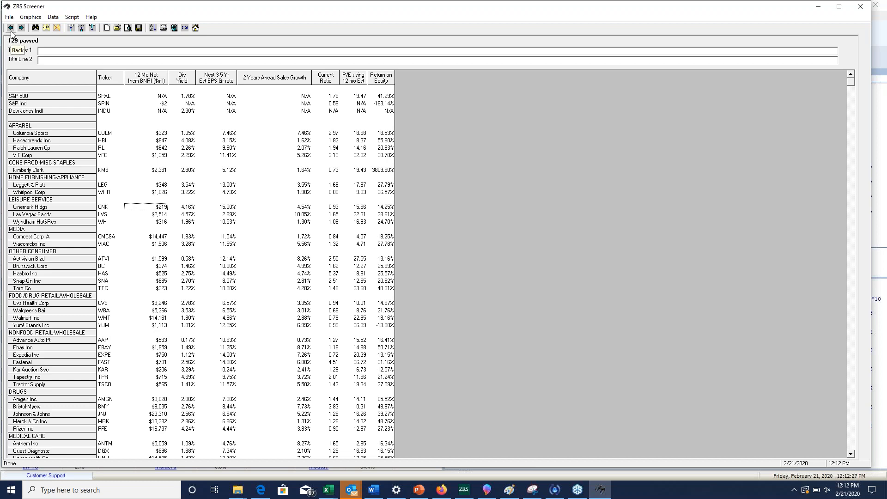
click(156, 88)
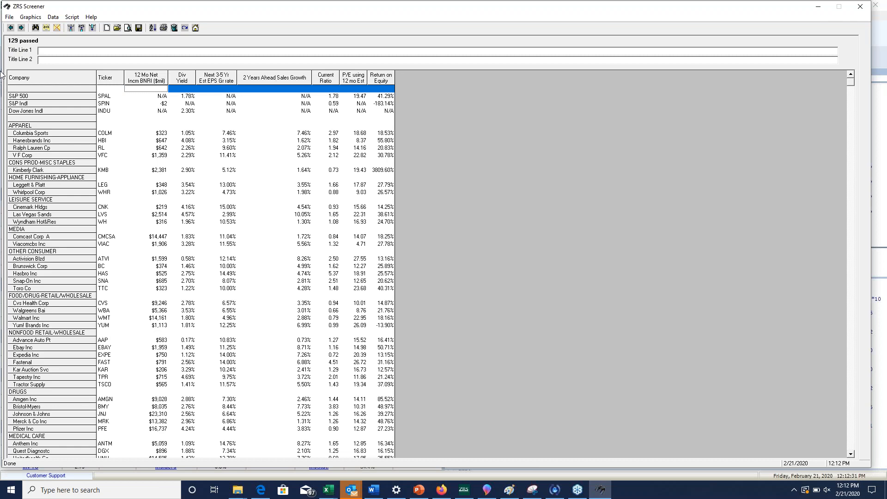
Step: Return to the screening criteria and add Market Capitalization ($mil) from Size and Share Volume as a report column
click(10, 28)
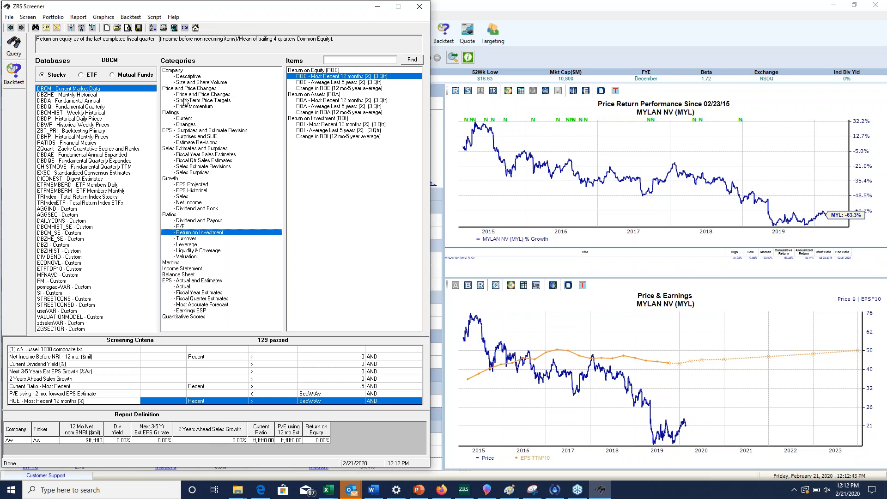
click(190, 83)
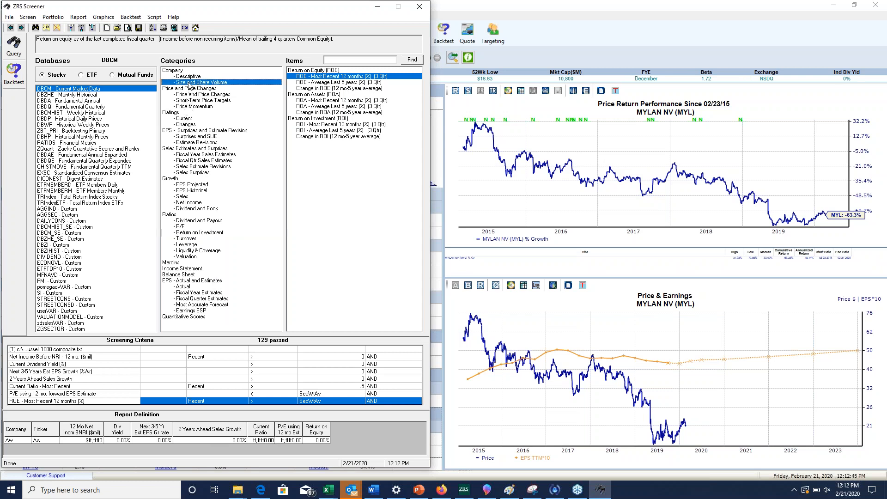
click(308, 101)
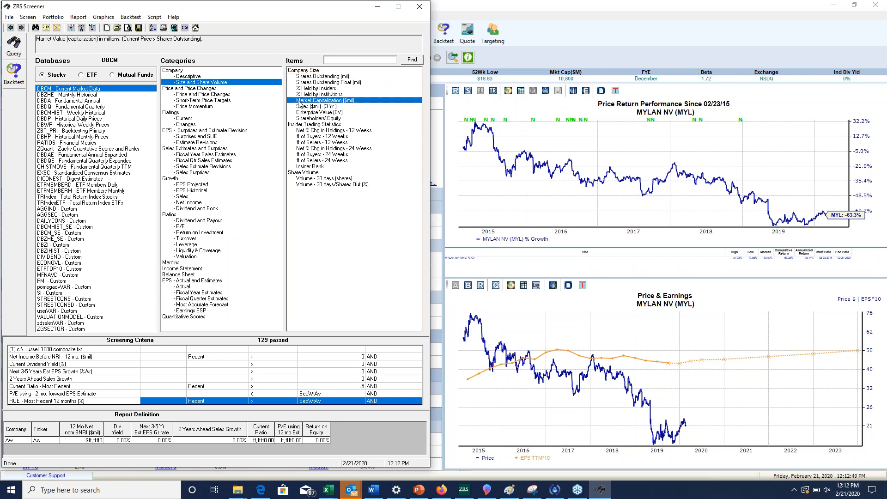
double_click(304, 102)
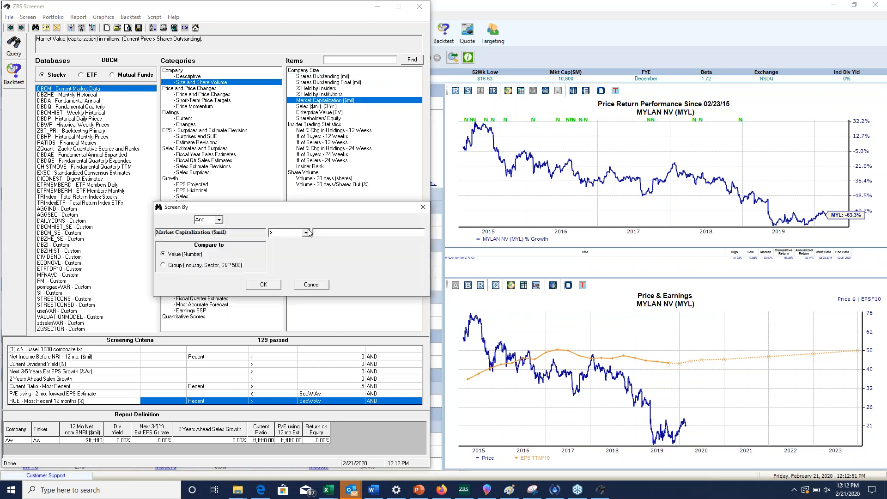
click(311, 285)
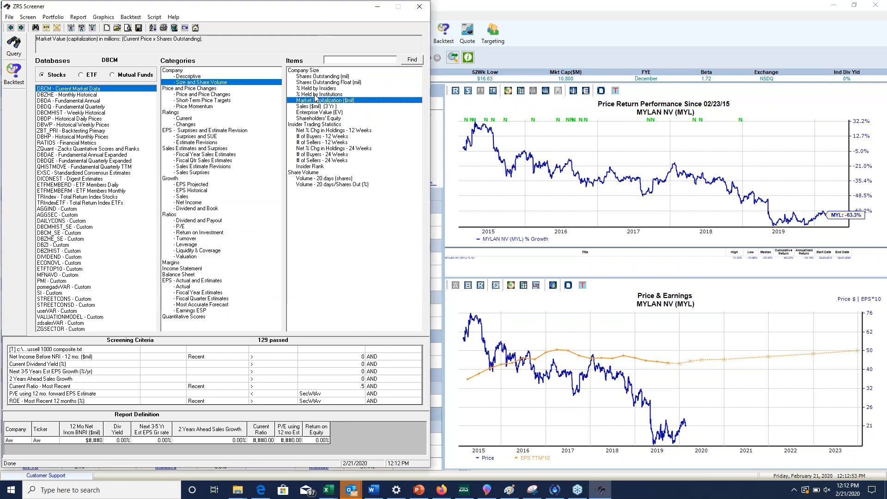
right_click(307, 102)
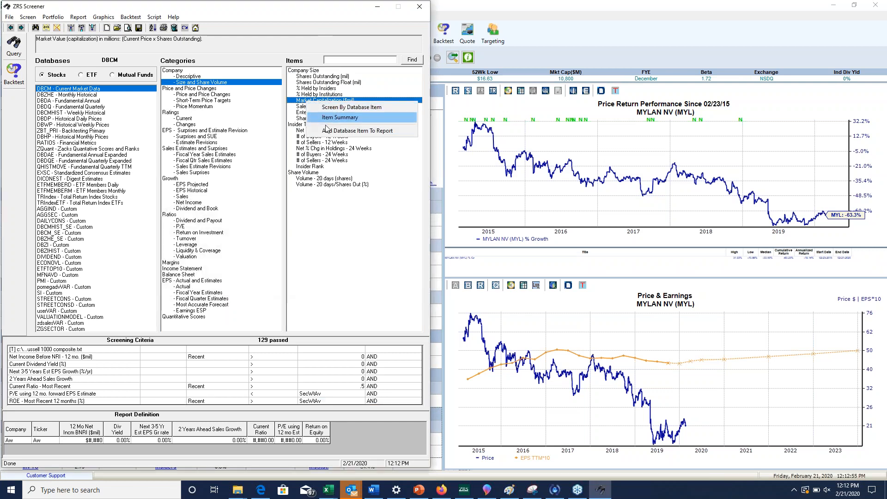
click(361, 133)
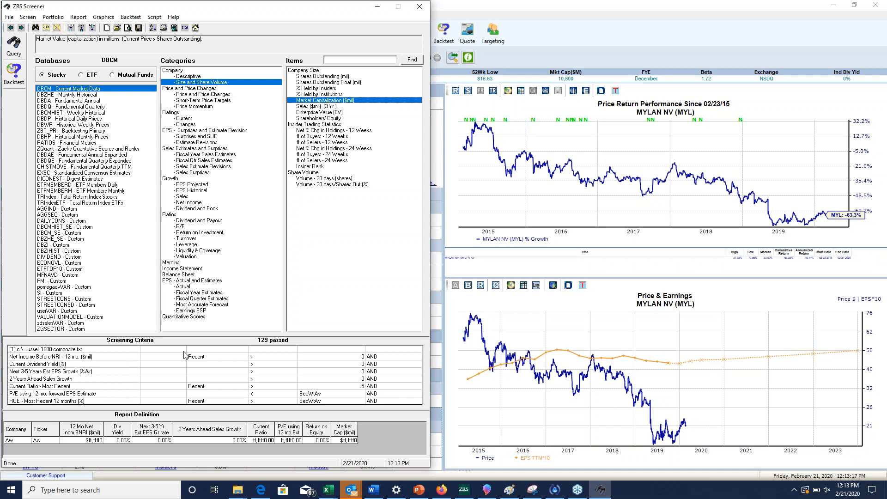
Step: Add the current Zacks Rank (5 Wk) from the company ratings as a report column
click(184, 118)
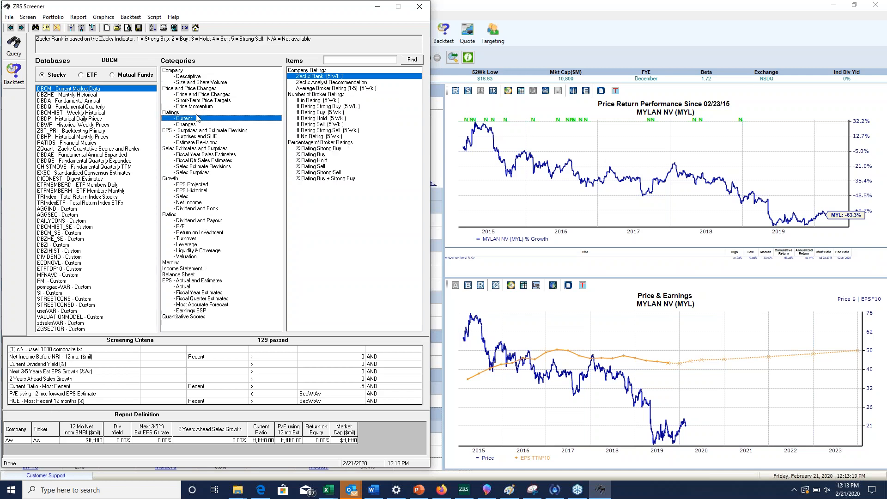
right_click(305, 79)
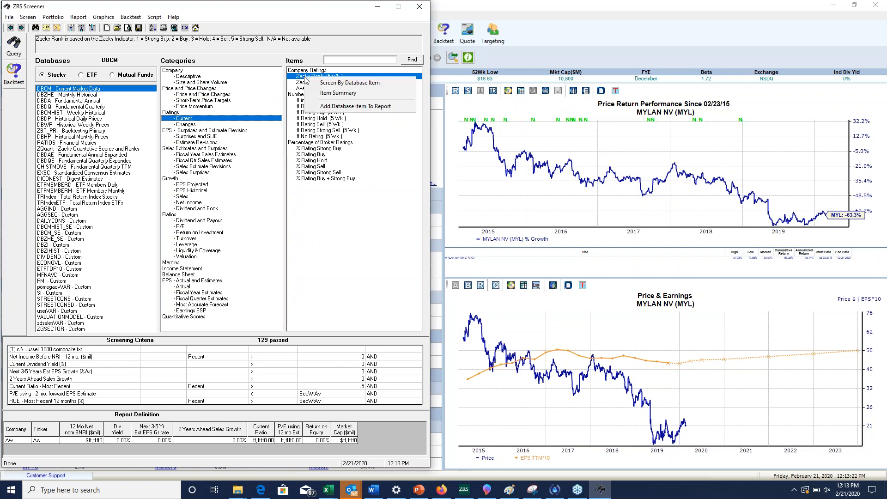
click(340, 106)
click(266, 276)
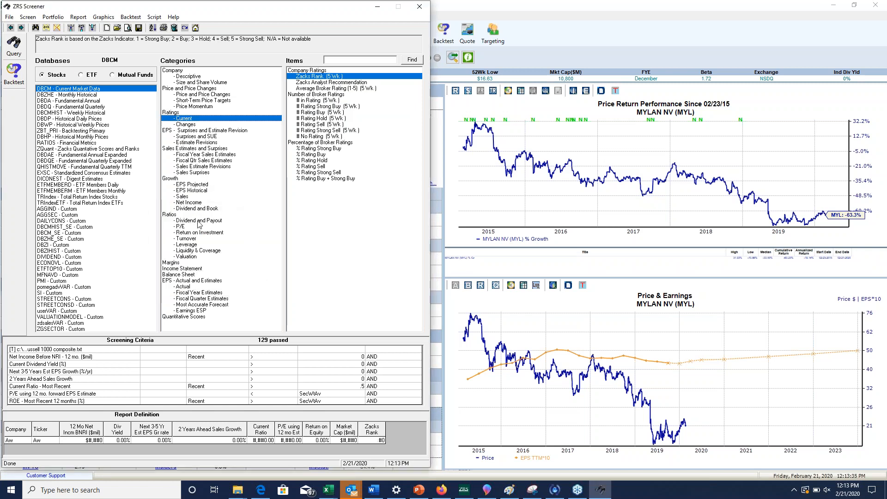
Step: Add the valuation items Price/Book (Common Equity) and EV/EBITDA 12 mo. - Most Recent as report columns
click(187, 257)
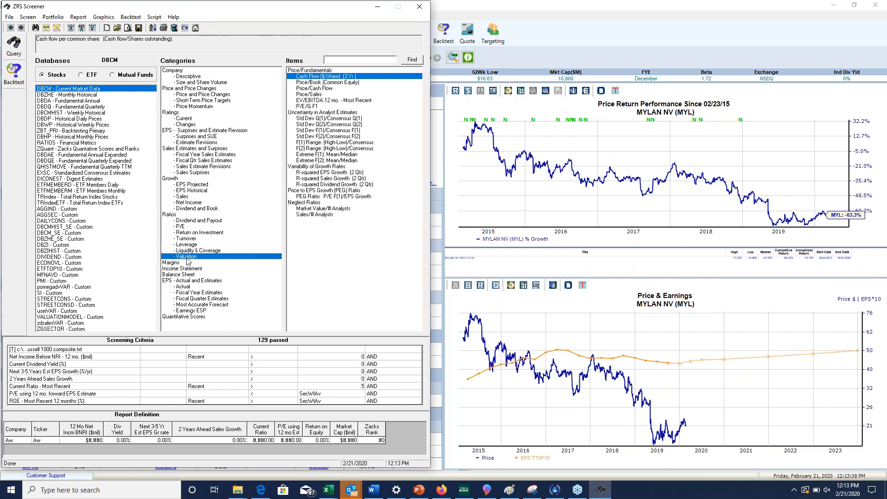
click(307, 83)
right_click(309, 83)
click(338, 111)
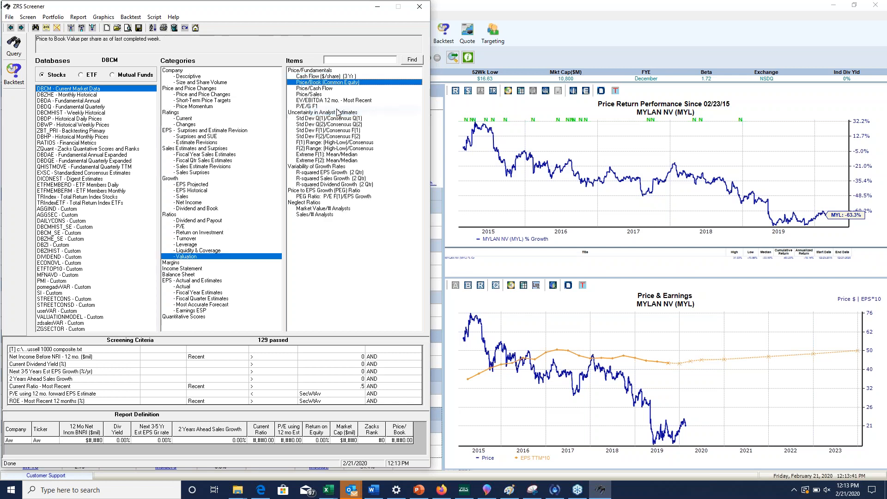
click(312, 101)
right_click(311, 101)
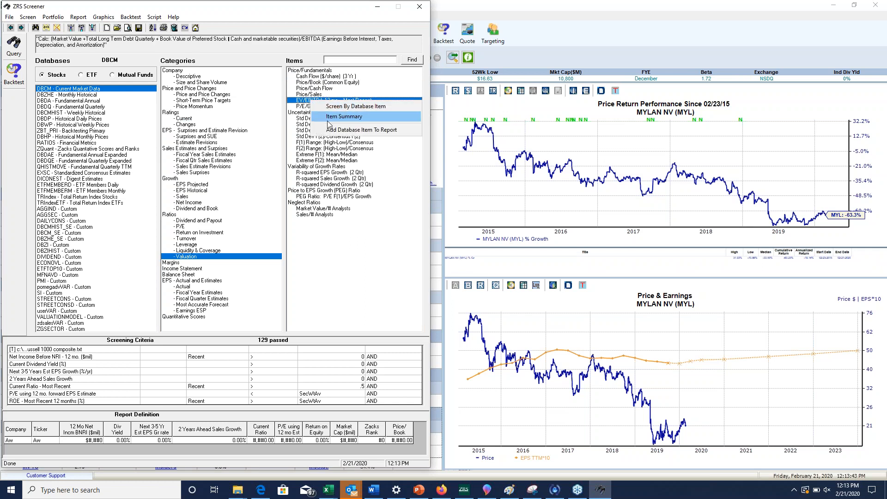
click(335, 130)
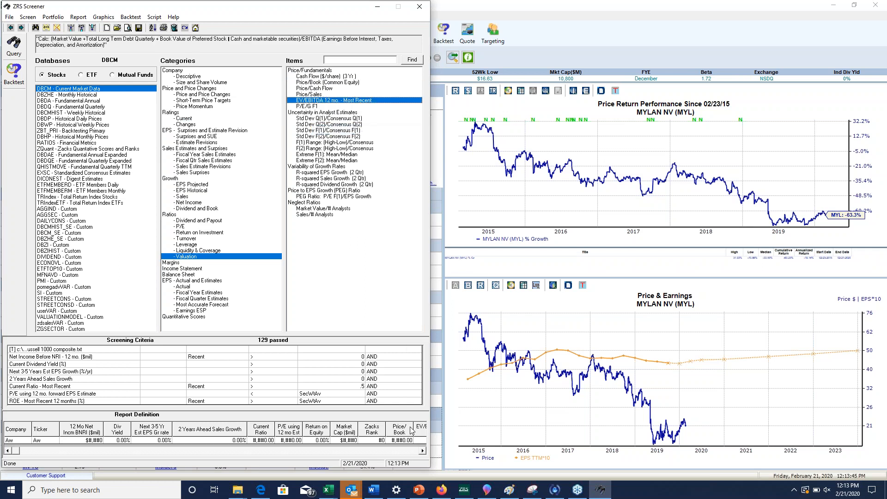
Step: Run the screen with the added report columns, load the rest of the data and review the Apparel companies
click(13, 47)
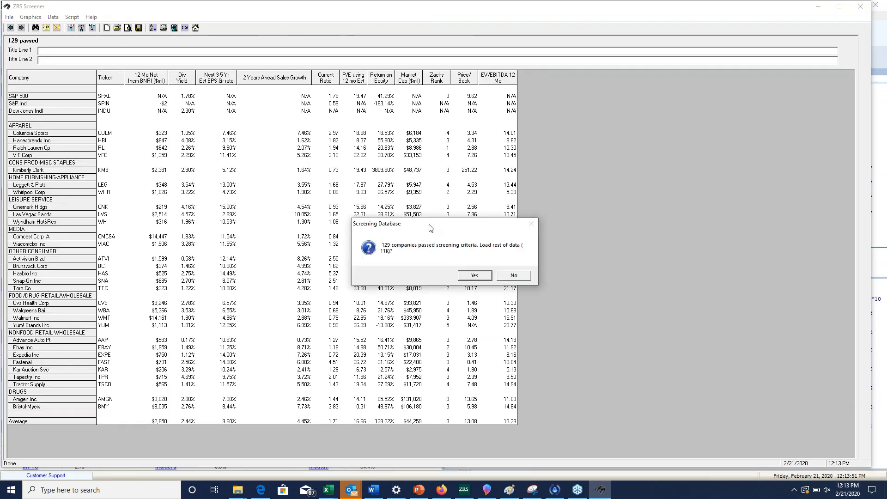
click(475, 276)
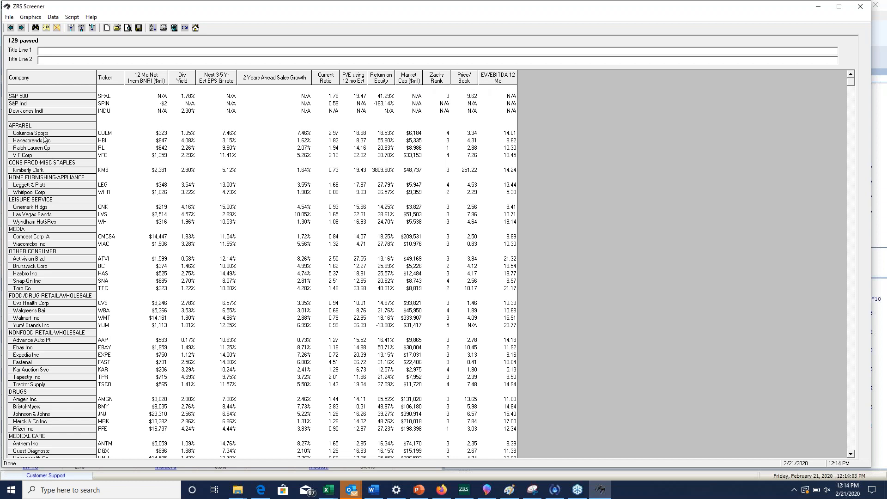
mouse_move(45, 135)
mouse_down()
mouse_move(48, 157)
mouse_move(50, 135)
mouse_up()
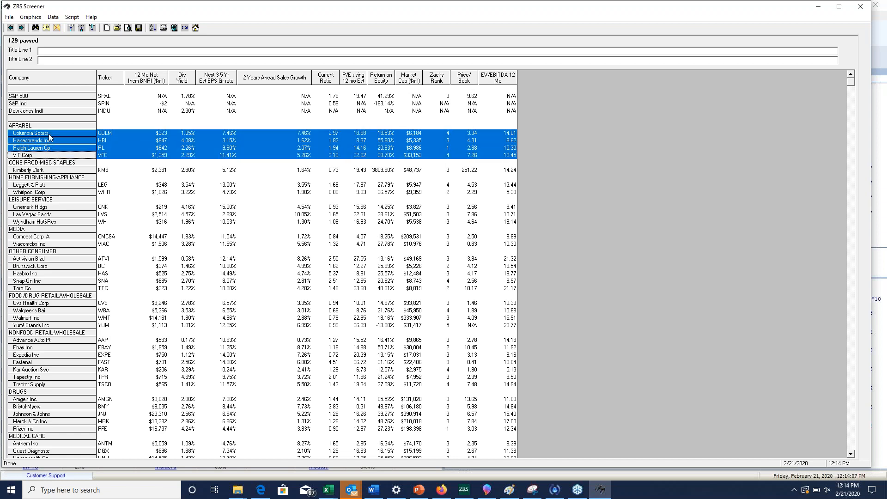
click(119, 147)
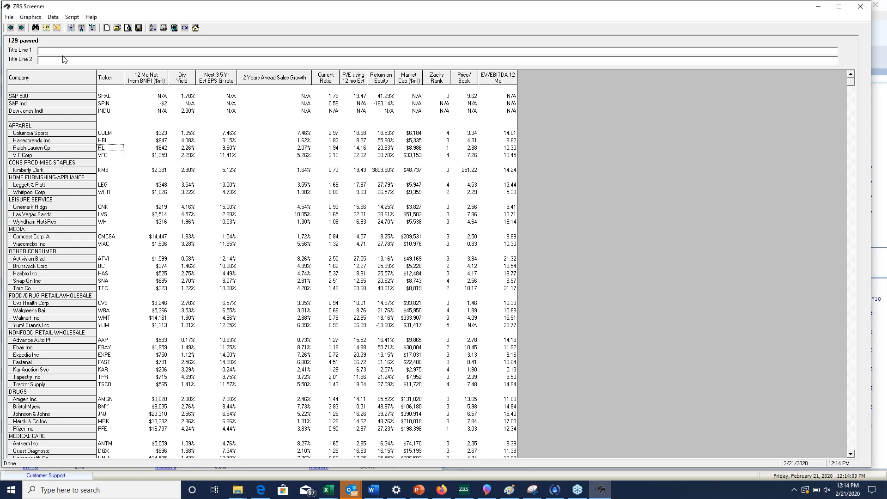
click(54, 18)
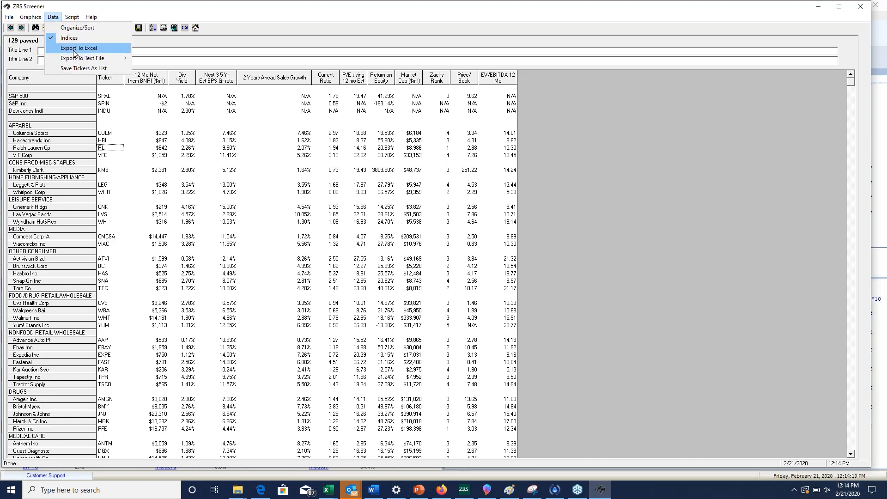
click(106, 142)
click(103, 157)
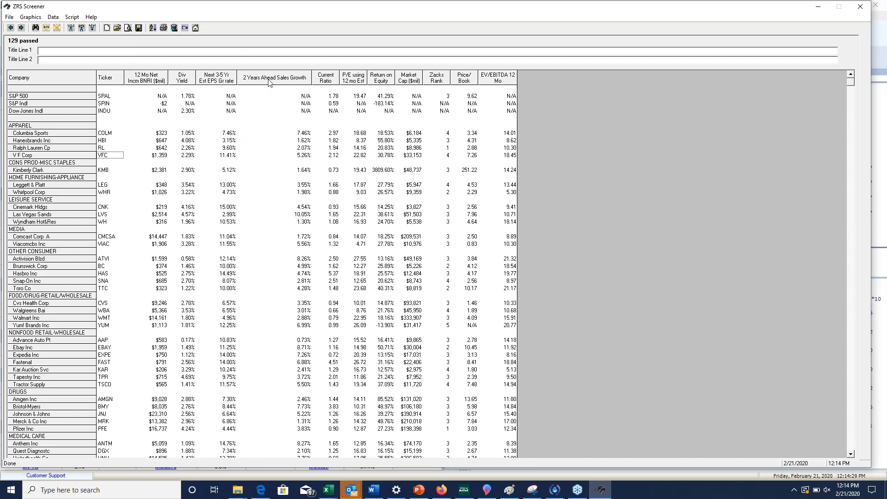
Step: Organize the report by Sector and sort the companies by 2 Years Ahead Sales Growth in descending order
click(23, 126)
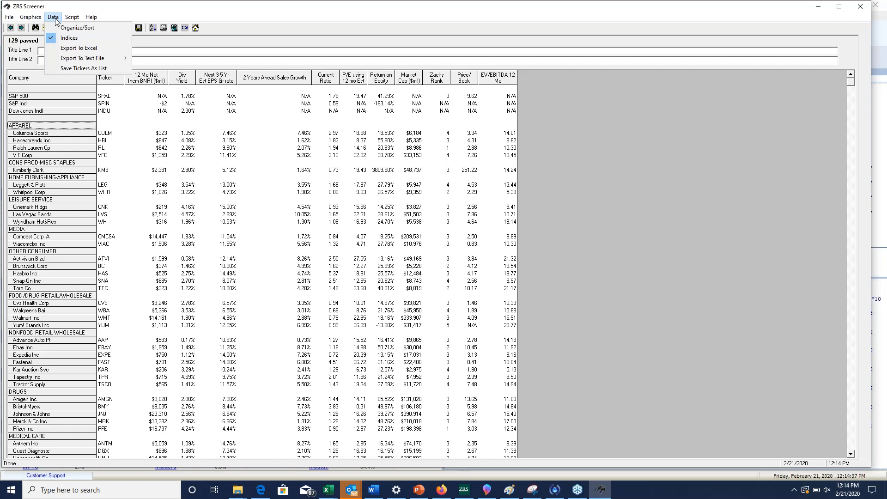
click(77, 28)
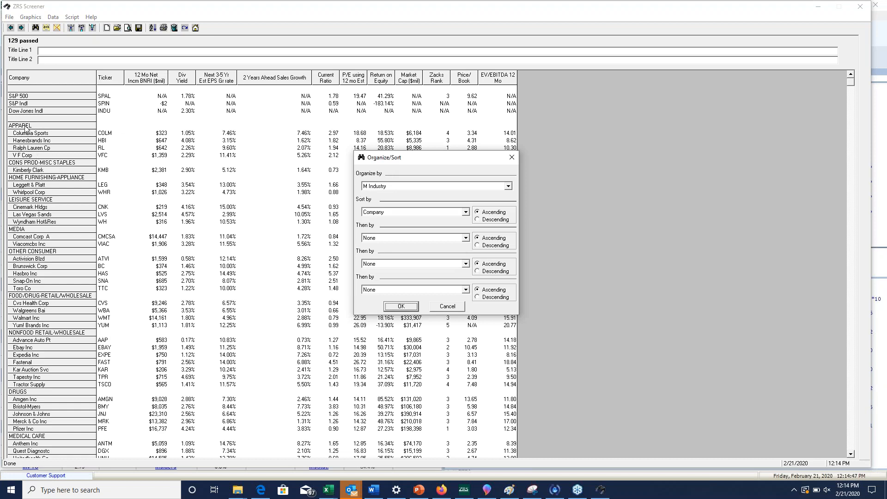
click(509, 187)
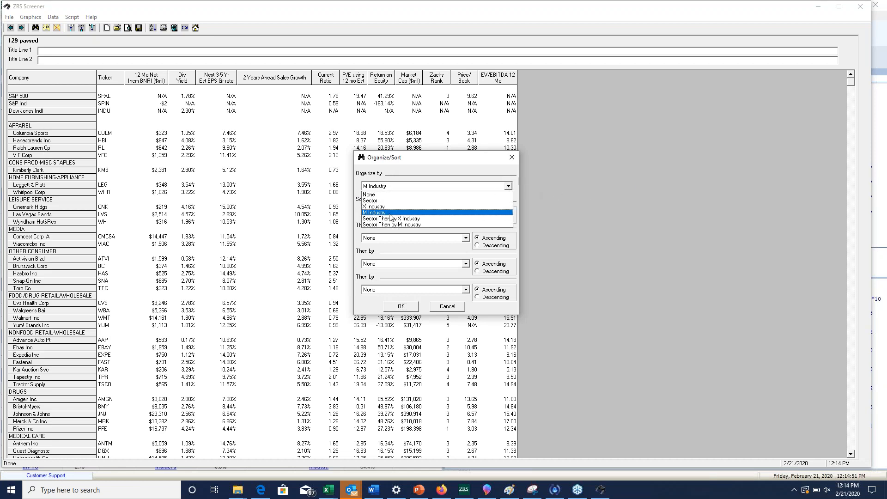
click(372, 202)
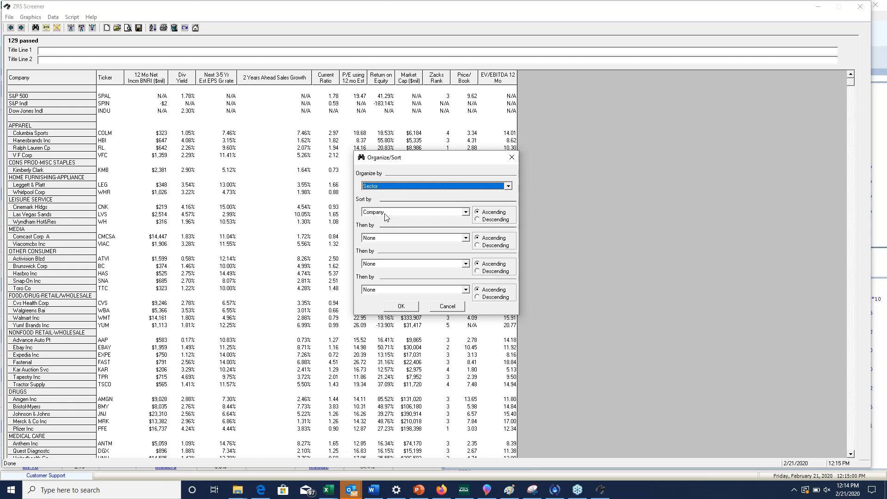
click(386, 215)
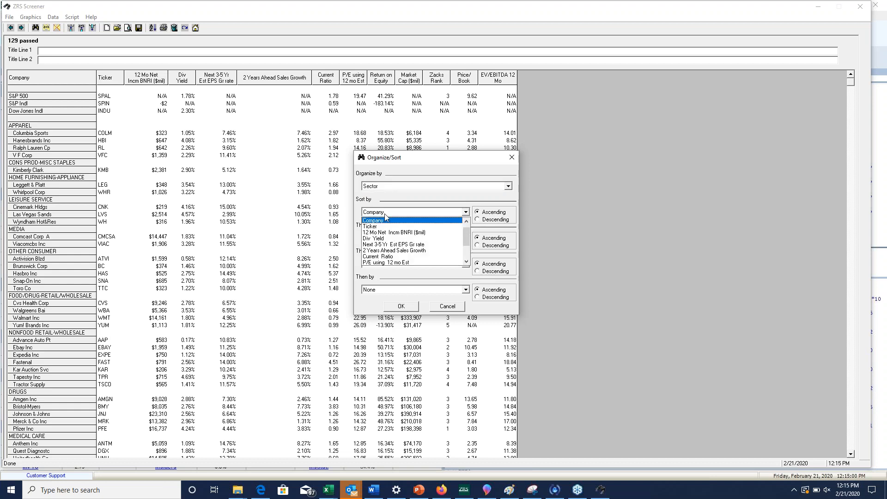
click(381, 252)
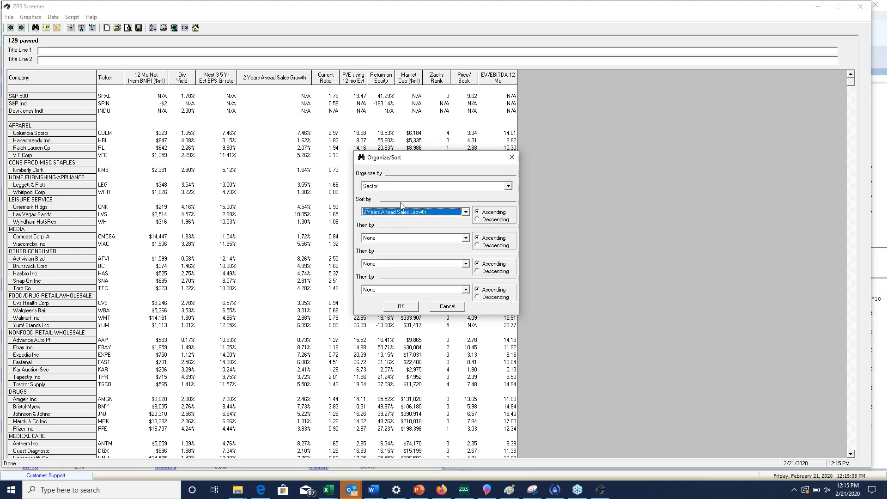
click(488, 221)
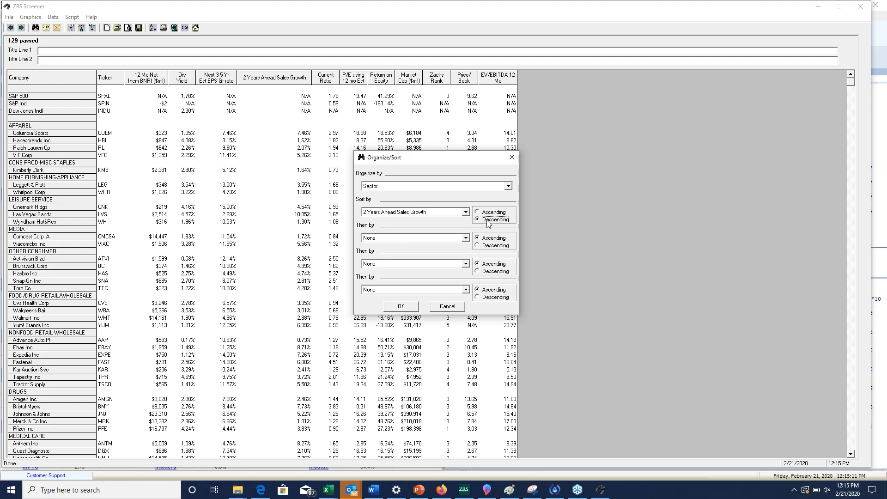
click(401, 307)
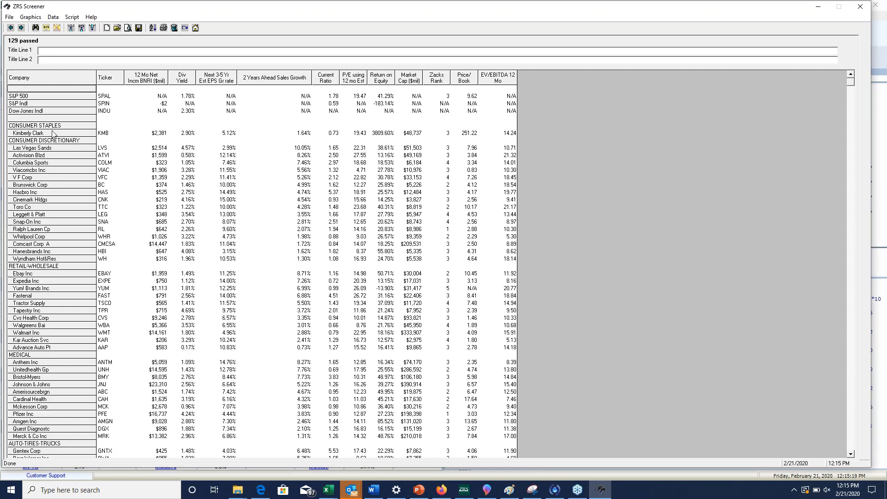
Step: Examine the first-listed companies' 2 Years Ahead Sales Growth in the Consumer Discretionary, Retail-Wholesale and Medical sectors
click(292, 148)
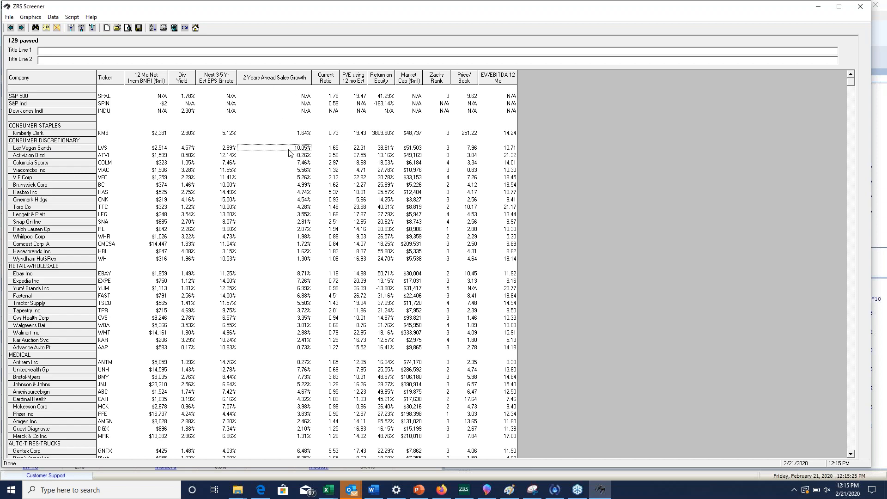
click(292, 151)
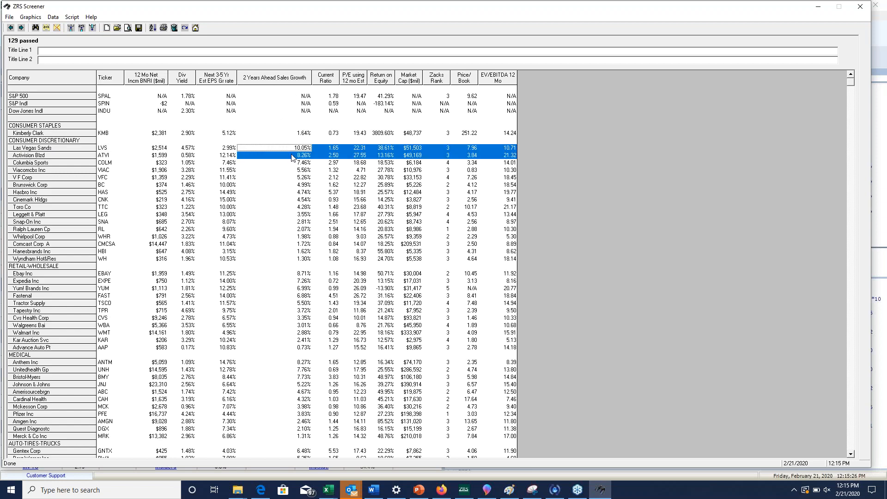
click(38, 144)
drag(38, 148, 49, 159)
click(58, 174)
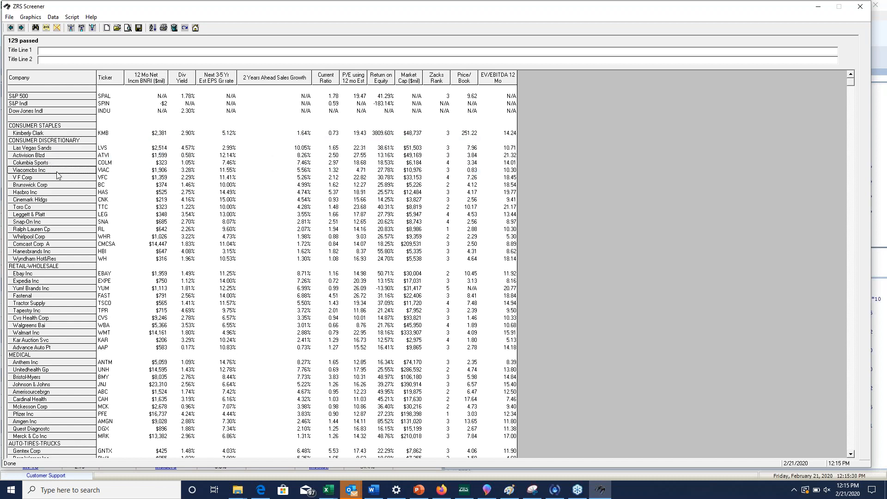
click(38, 149)
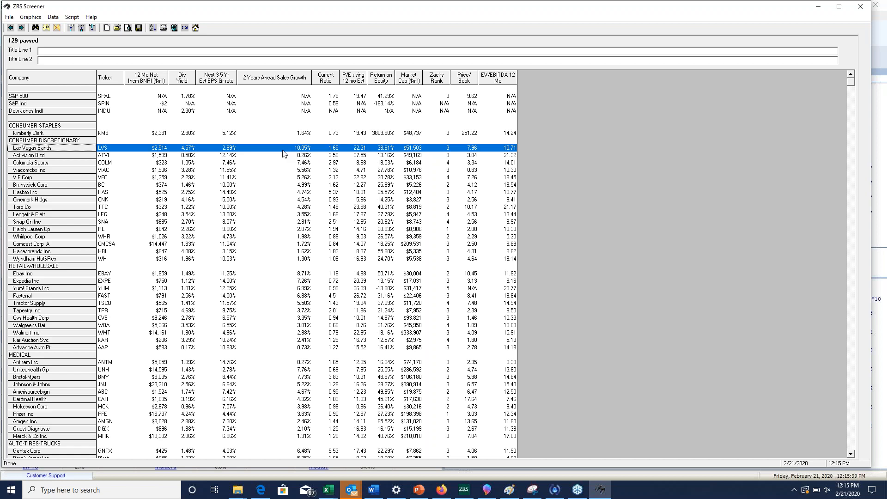
click(28, 275)
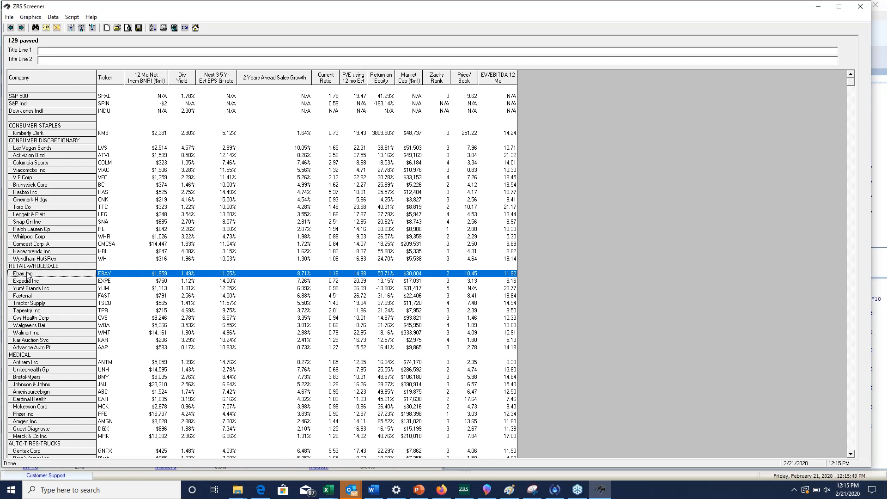
click(39, 365)
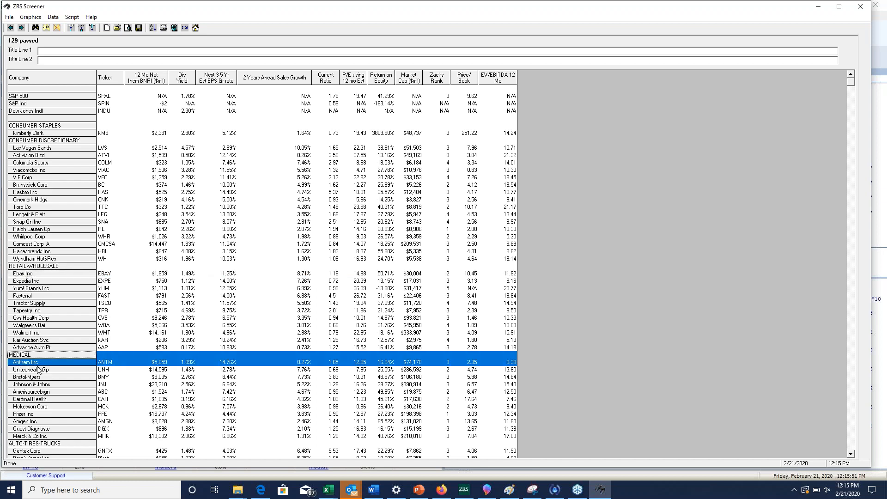
click(37, 378)
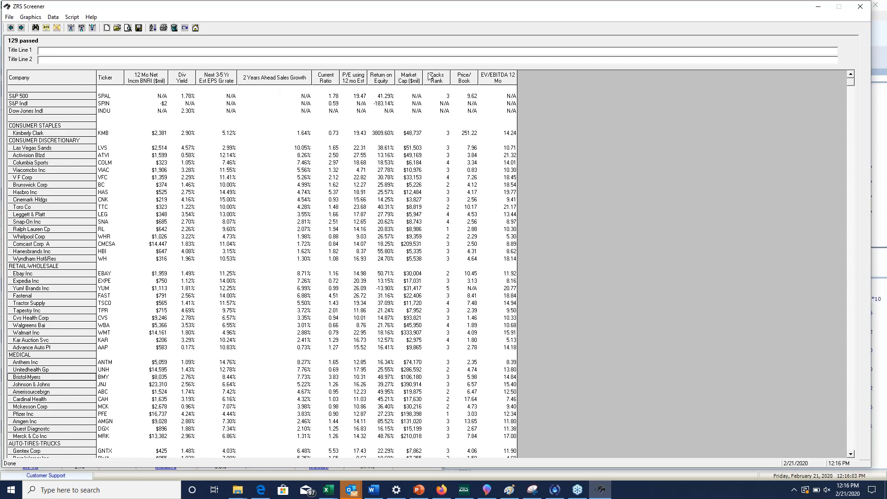
Step: Sort the whole report by Market Cap in descending order and review the largest companies
click(408, 78)
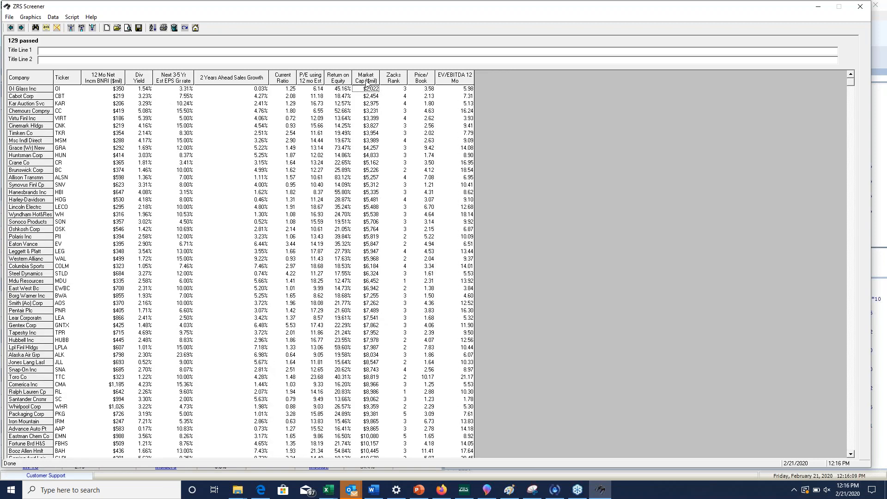
click(367, 80)
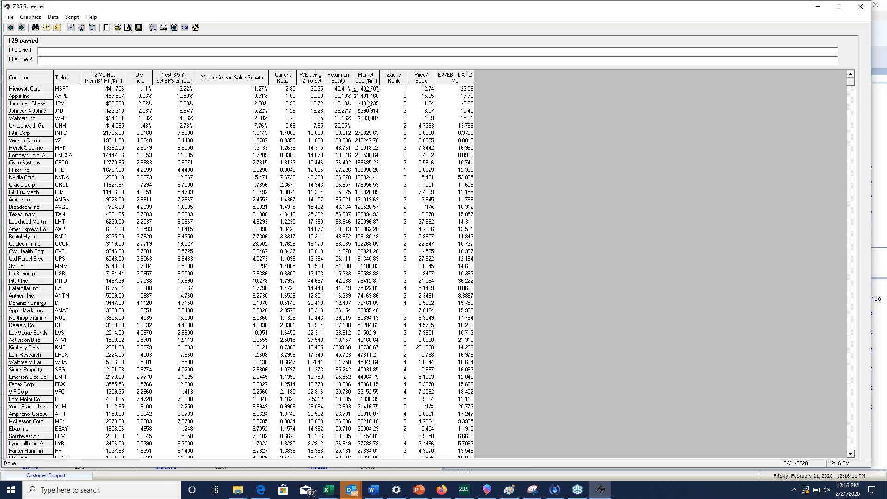
click(42, 91)
drag(41, 90, 42, 127)
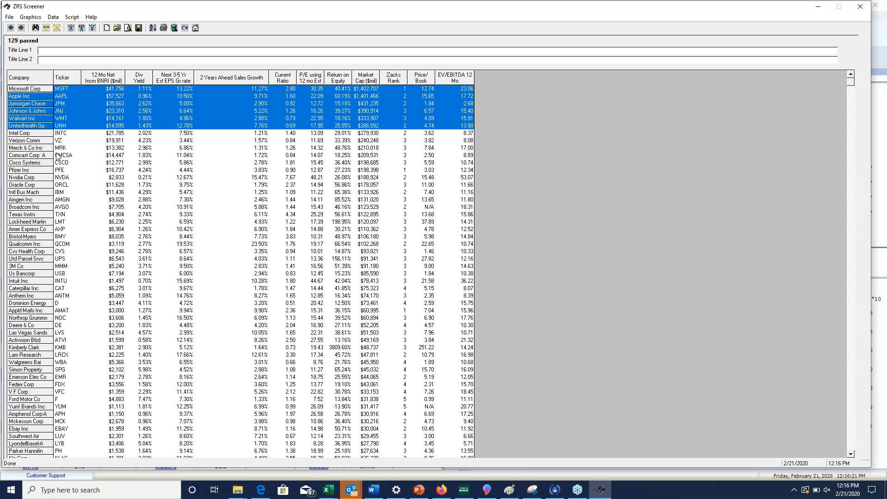
click(74, 171)
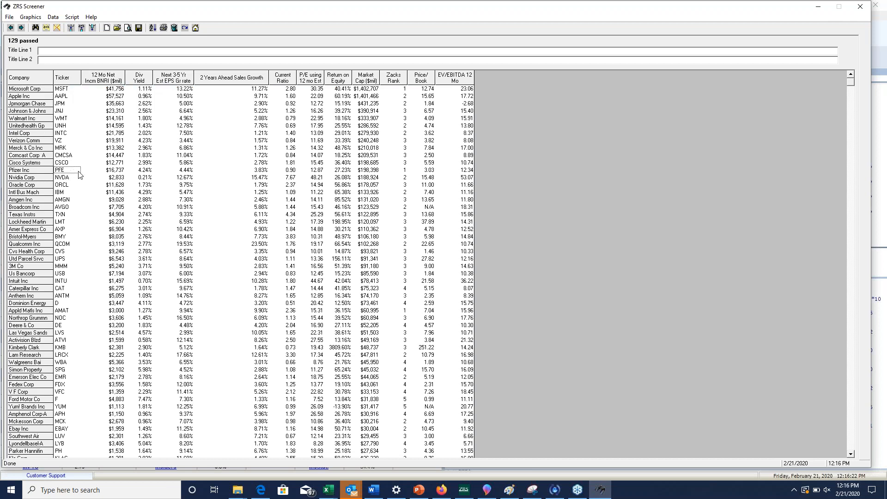
Step: Return to the screening criteria and save the screen definition as test, replacing the existing file
click(11, 29)
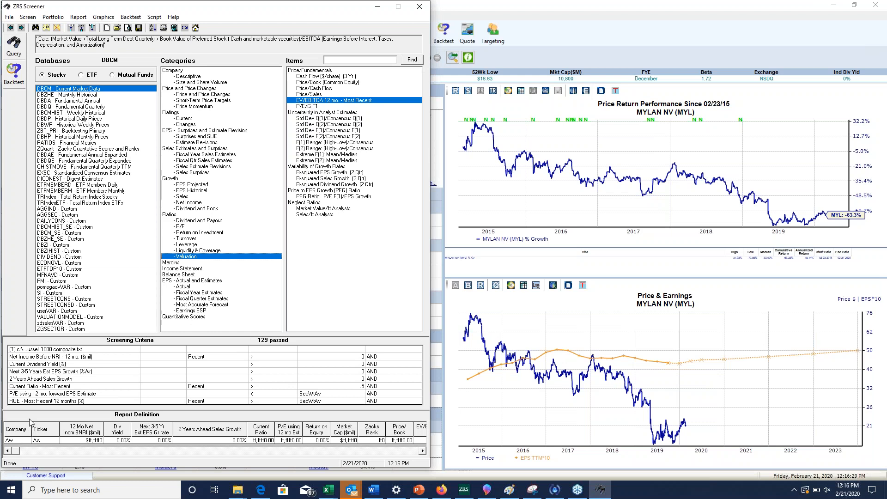
click(30, 19)
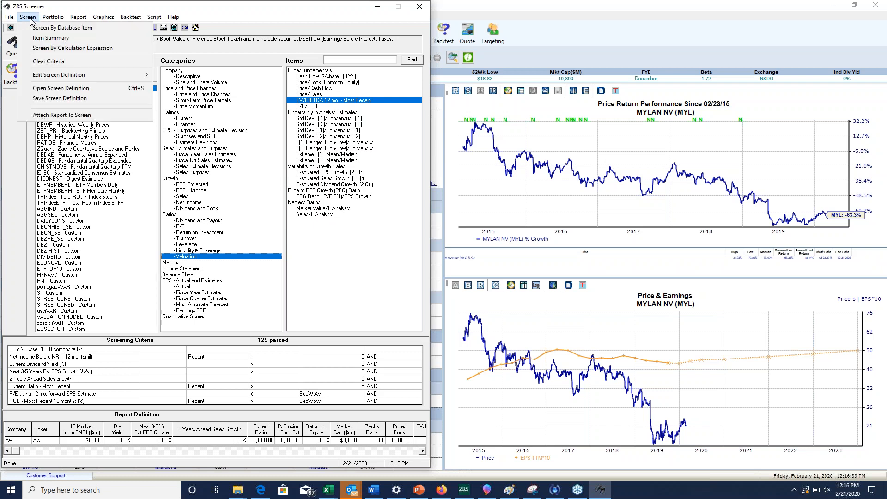
click(42, 100)
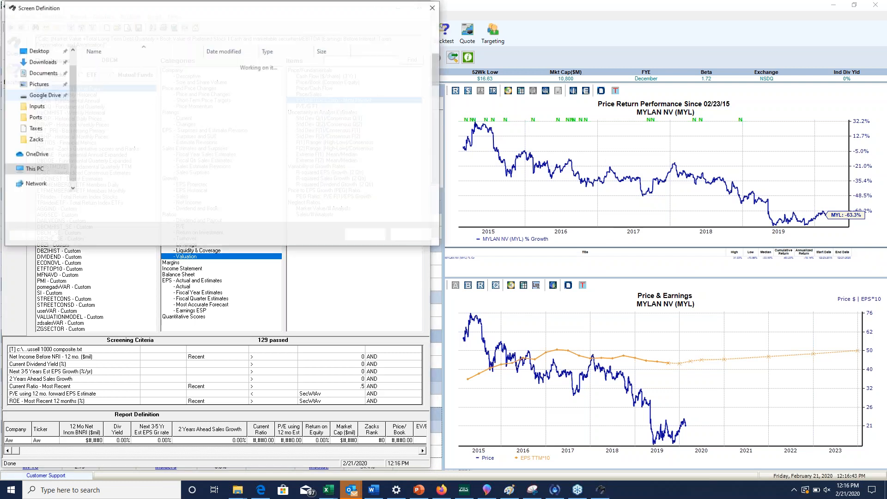
text(test)
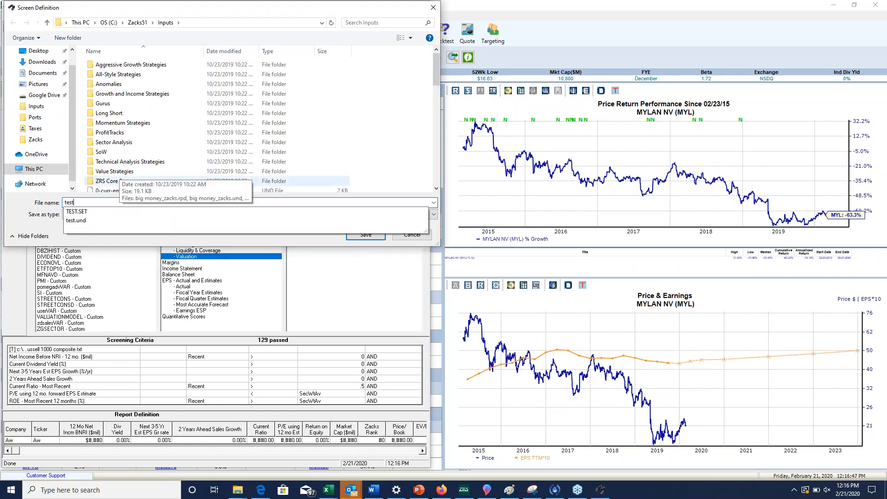
click(366, 236)
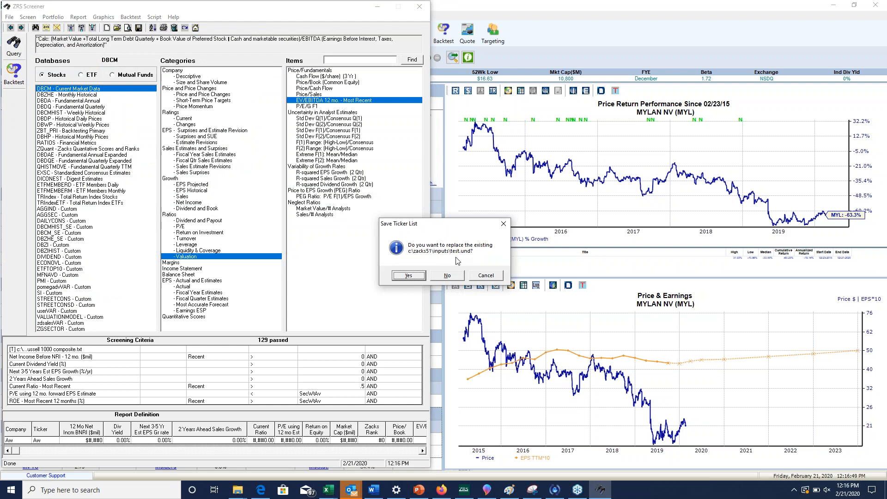
click(409, 276)
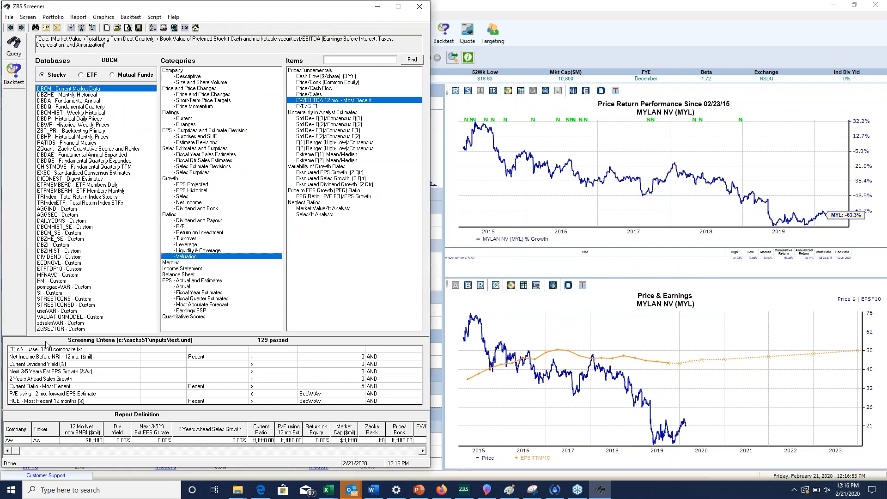
drag(49, 350, 67, 355)
click(47, 401)
click(66, 352)
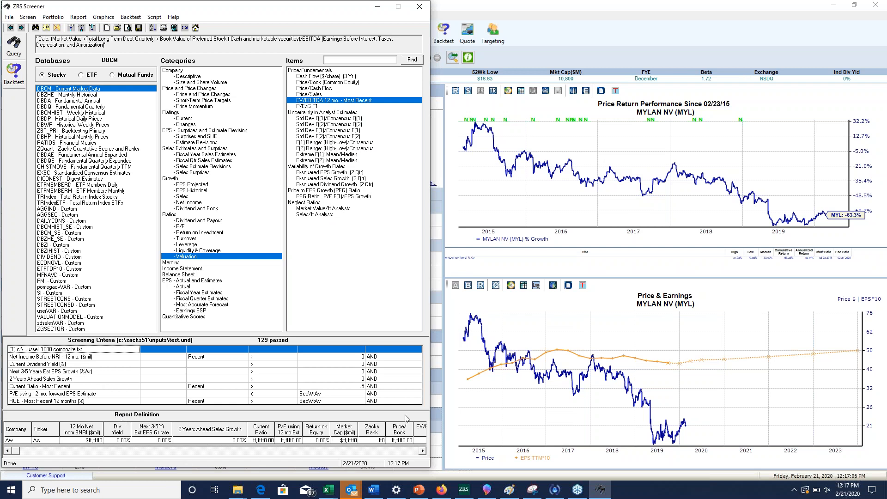
Step: Check the report columns through EV/EBITDA and save the report definition as test
drag(376, 442, 420, 442)
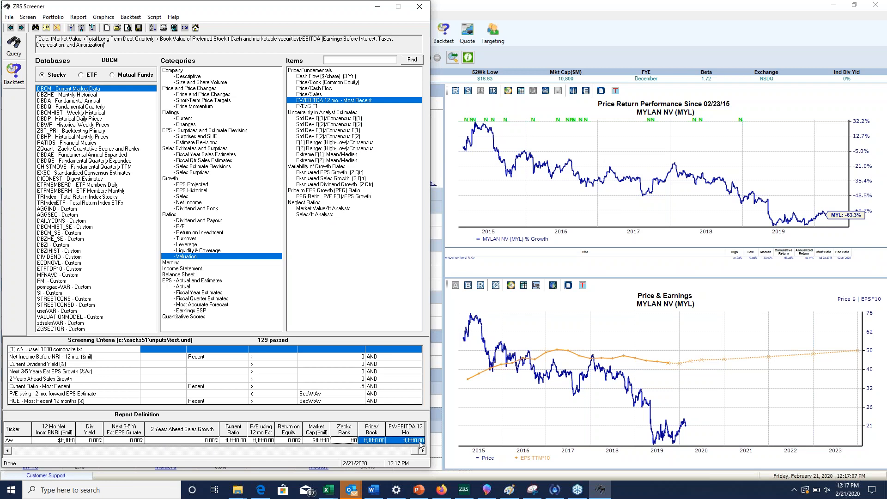
click(403, 441)
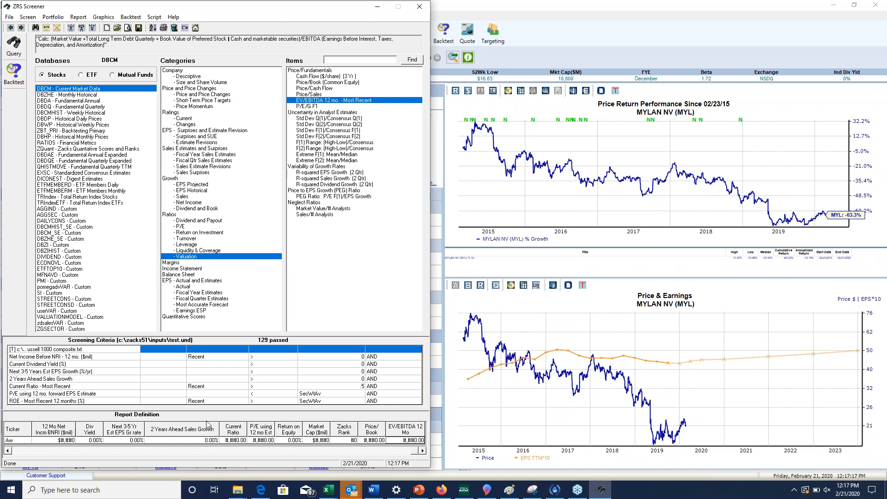
click(79, 18)
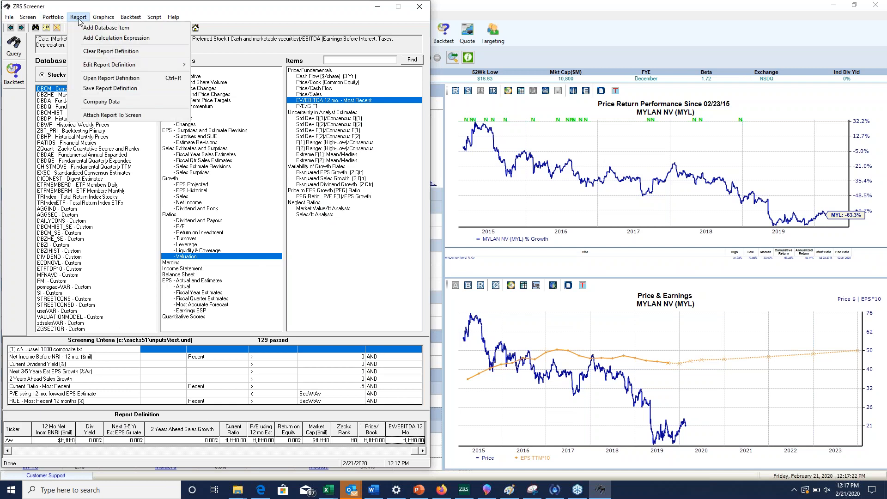
click(87, 89)
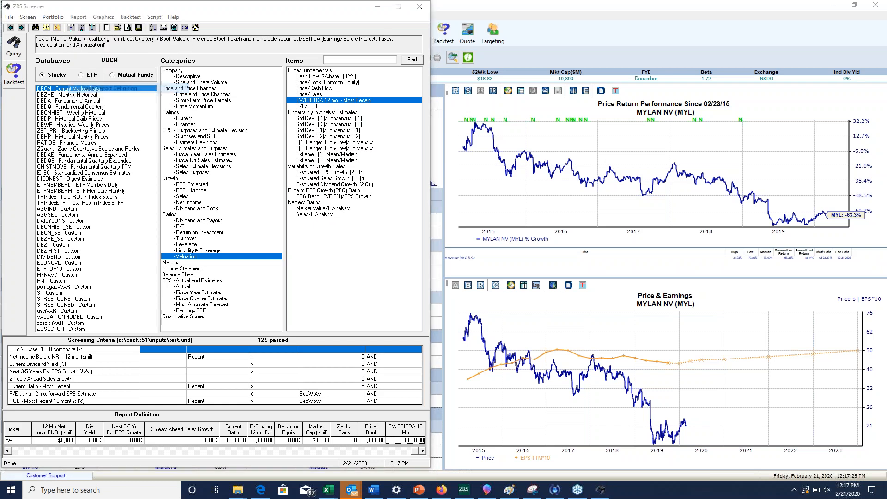
text(test)
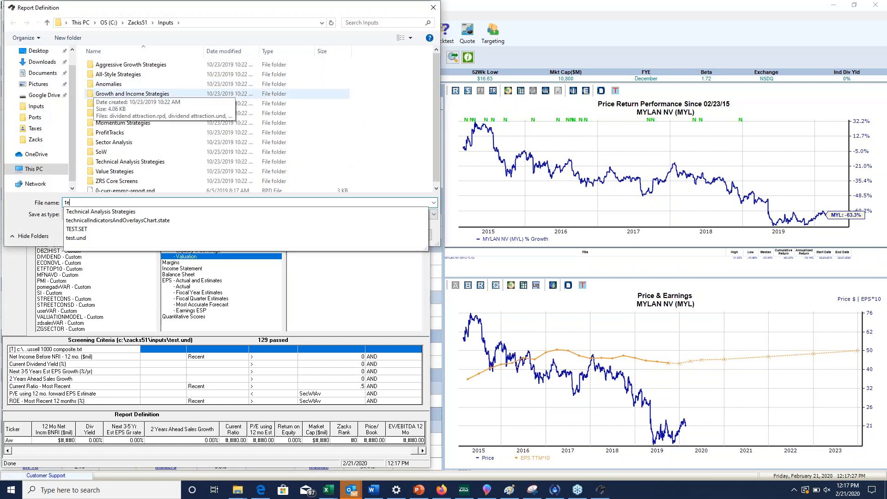
key(Return)
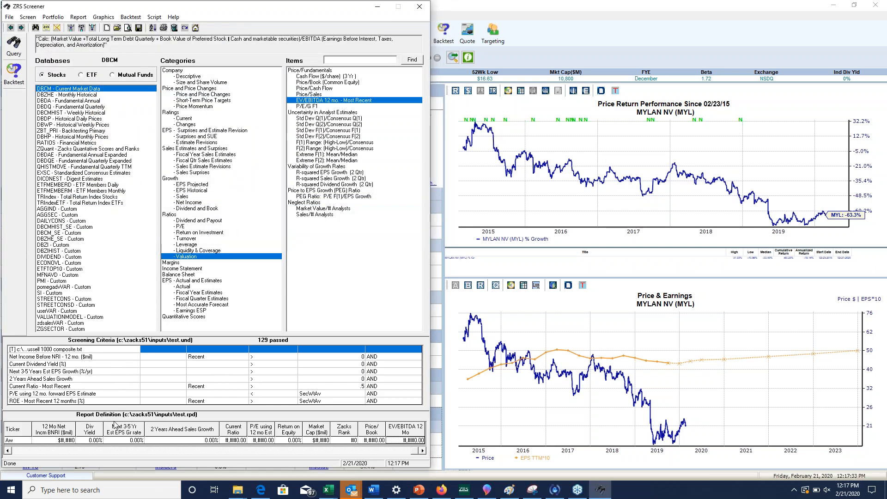
Step: Attach the saved report definition test.rpd to the screen definition test.und and save the attachment
click(77, 17)
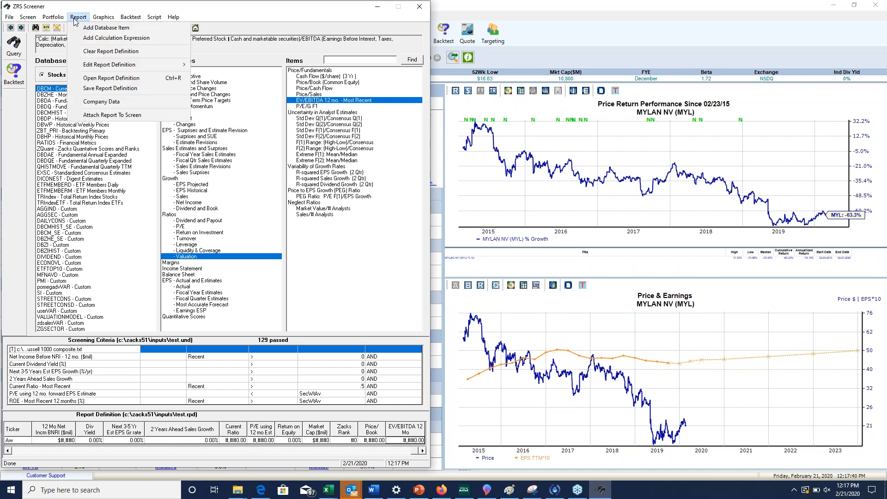
click(119, 115)
click(304, 157)
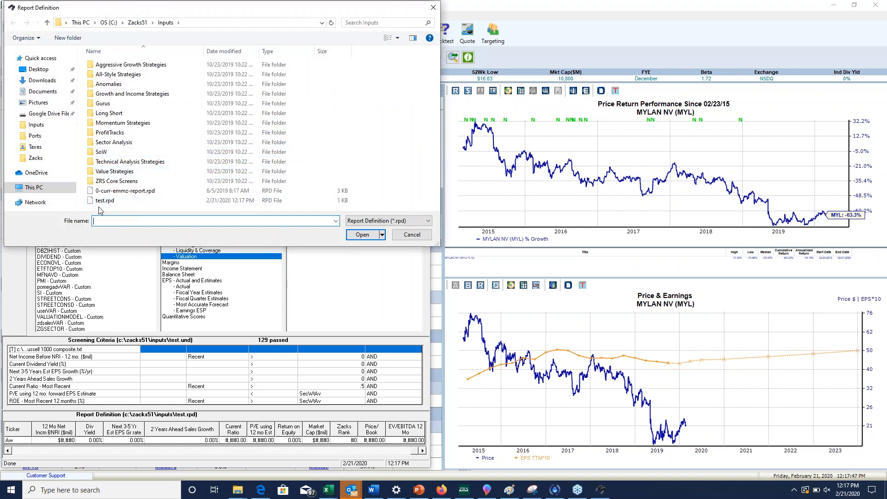
double_click(103, 201)
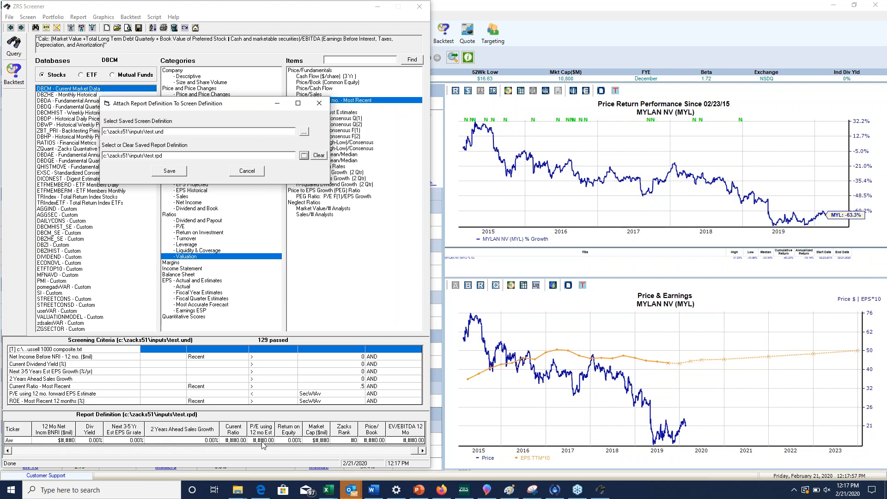
click(171, 173)
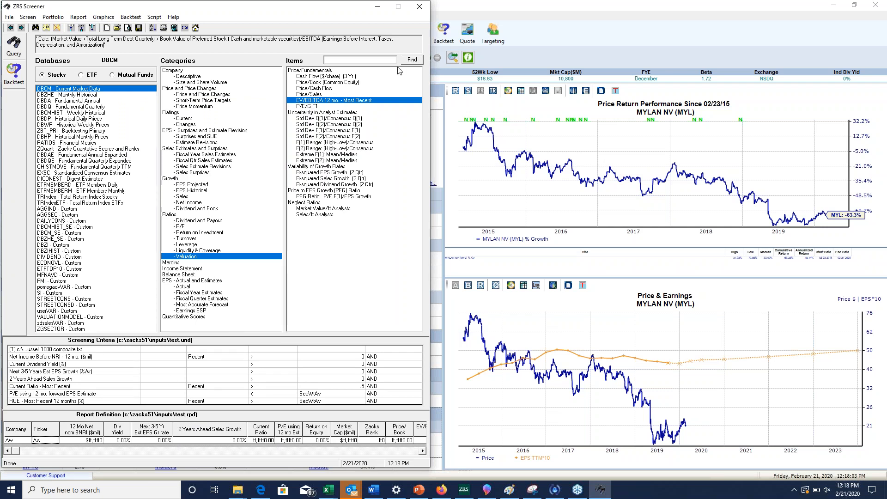
Step: Close and reopen the screener, and load the saved screen definition test
click(419, 6)
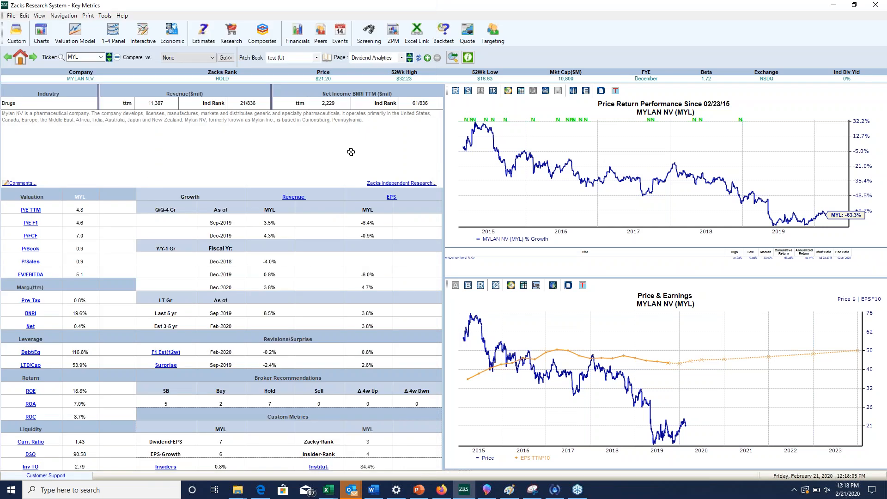
click(370, 37)
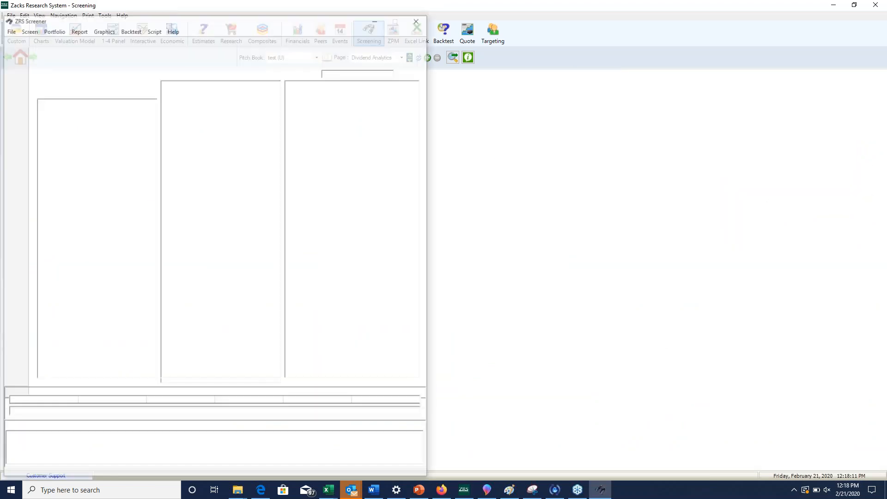
click(28, 29)
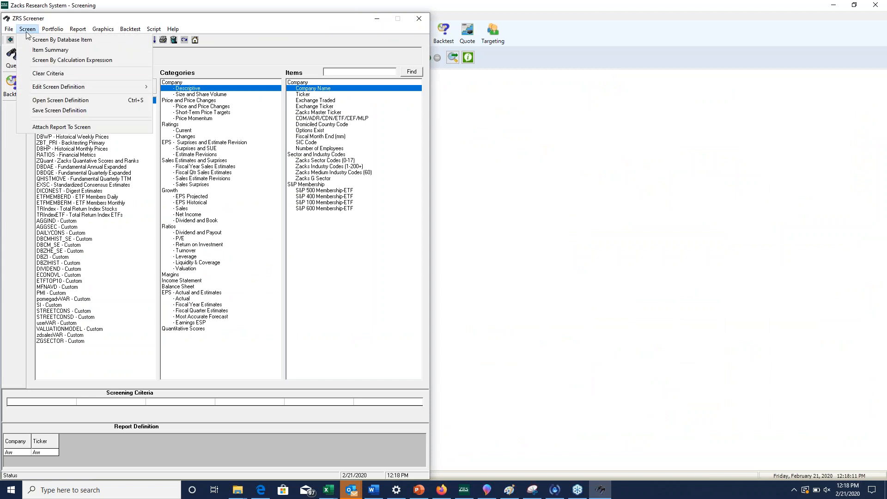
click(46, 101)
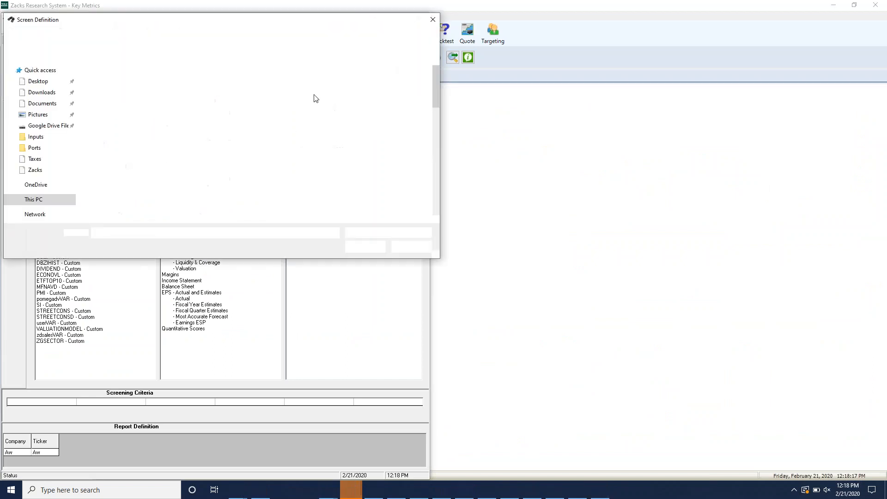
drag(438, 87, 426, 180)
double_click(101, 196)
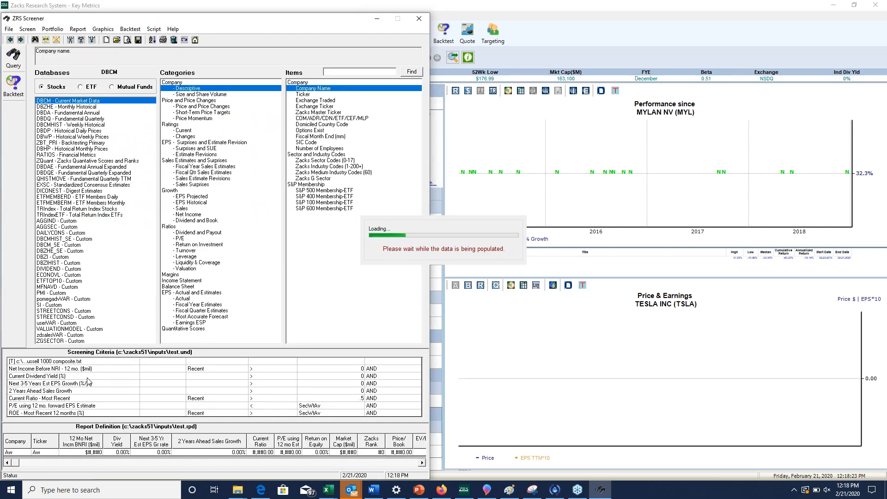
Step: Check the loaded screening criteria and the attached report's columns through EV/EBITDA
drag(66, 362, 62, 420)
click(63, 407)
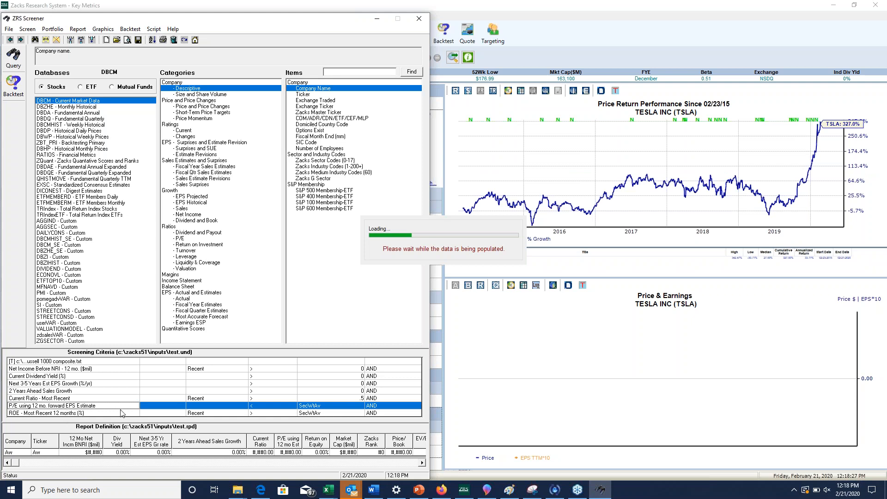
click(412, 464)
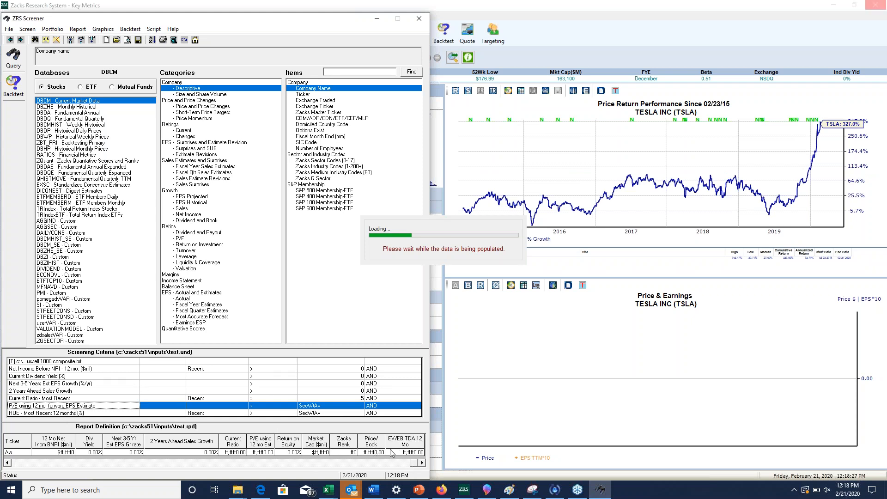
Step: Run the loaded screen with the rest of the passing companies' data, and return to the screening criteria
click(13, 57)
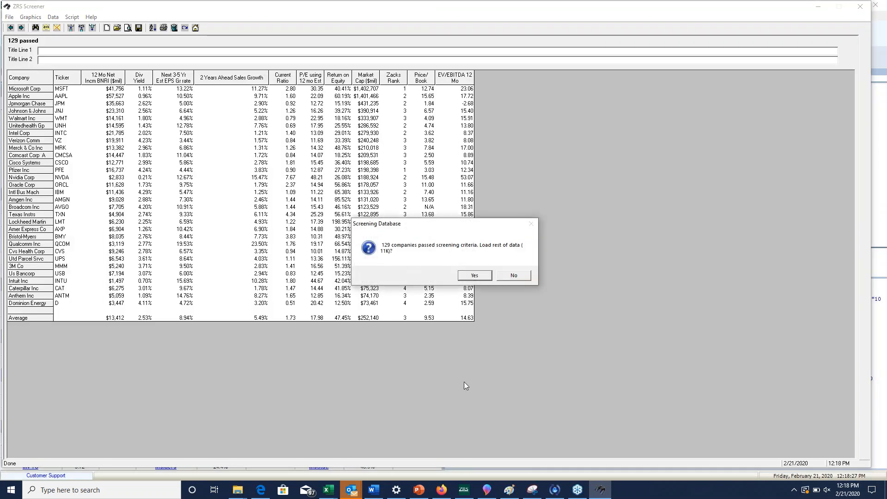
click(475, 276)
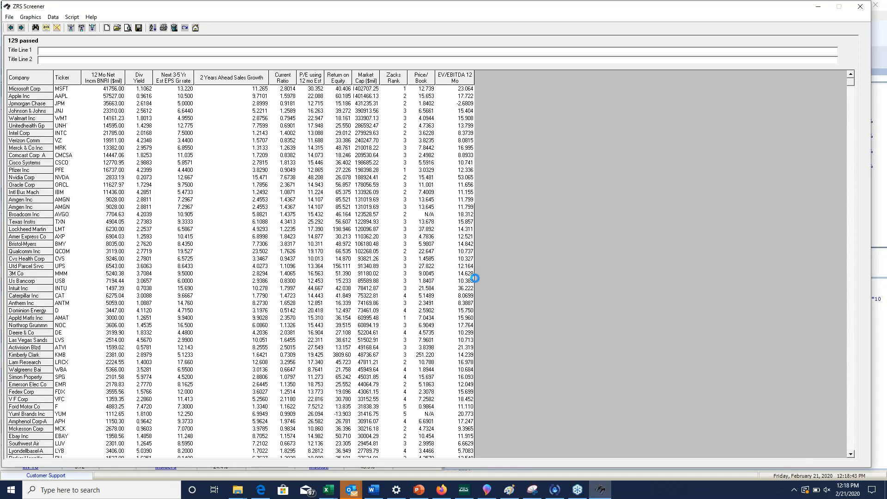
click(11, 28)
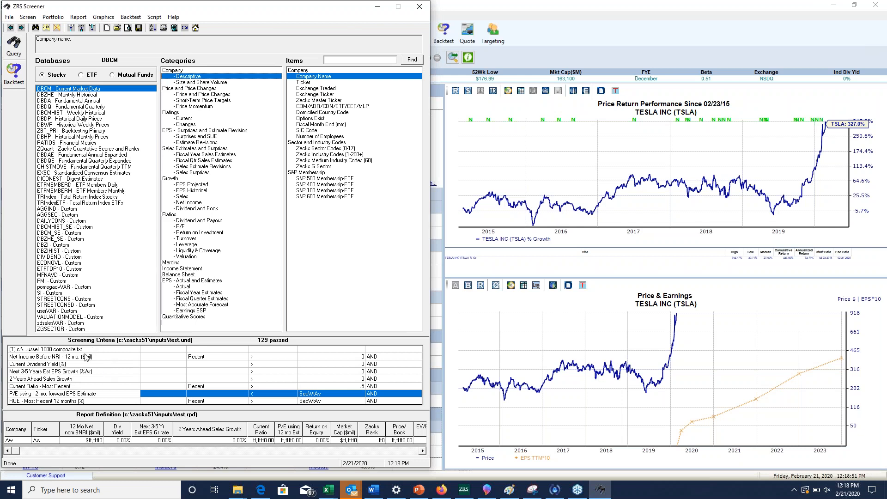
drag(300, 400, 291, 401)
click(292, 402)
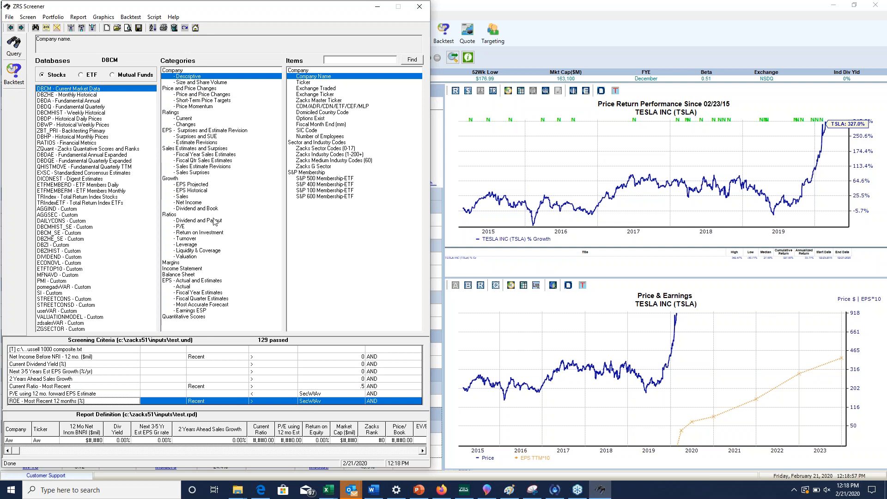
click(193, 184)
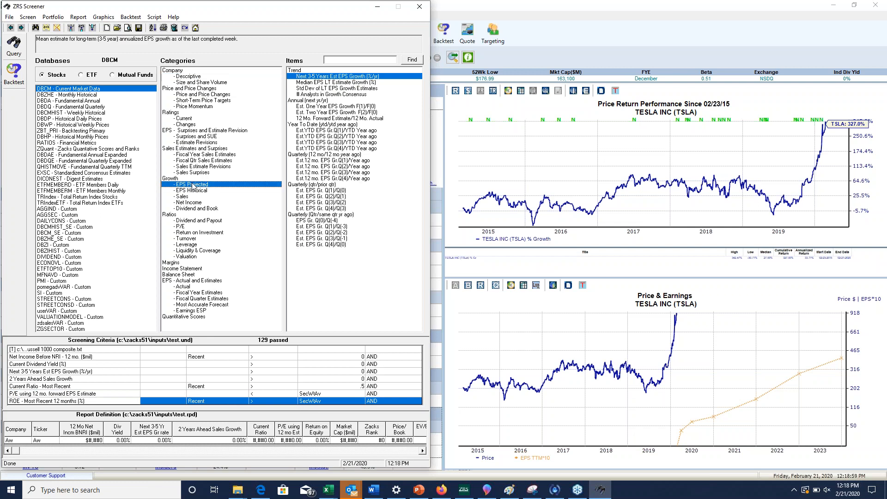
double_click(314, 77)
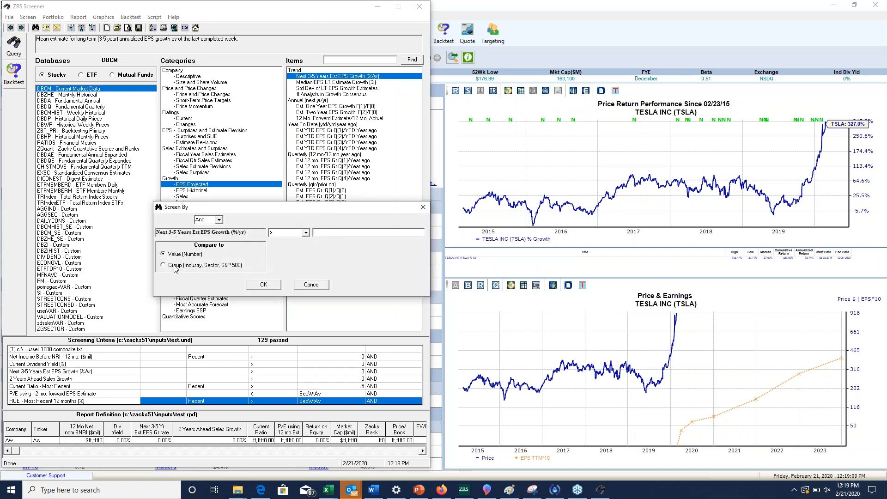
click(175, 266)
click(343, 235)
click(344, 233)
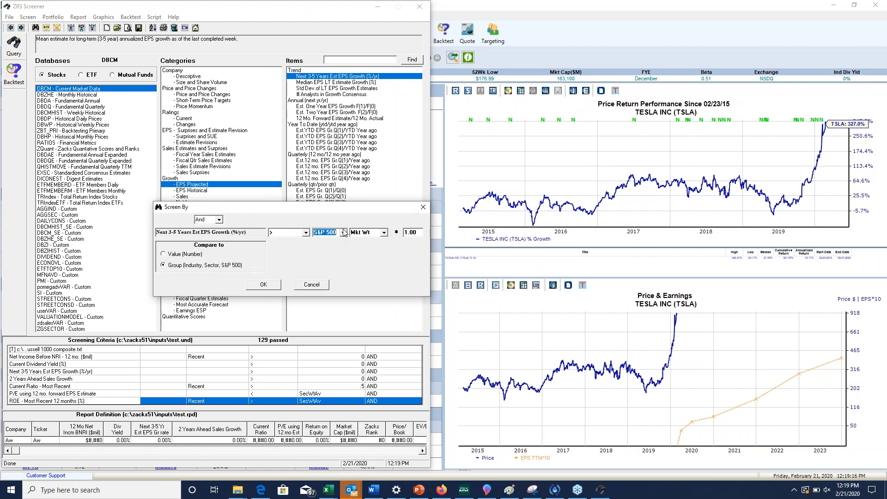
click(194, 255)
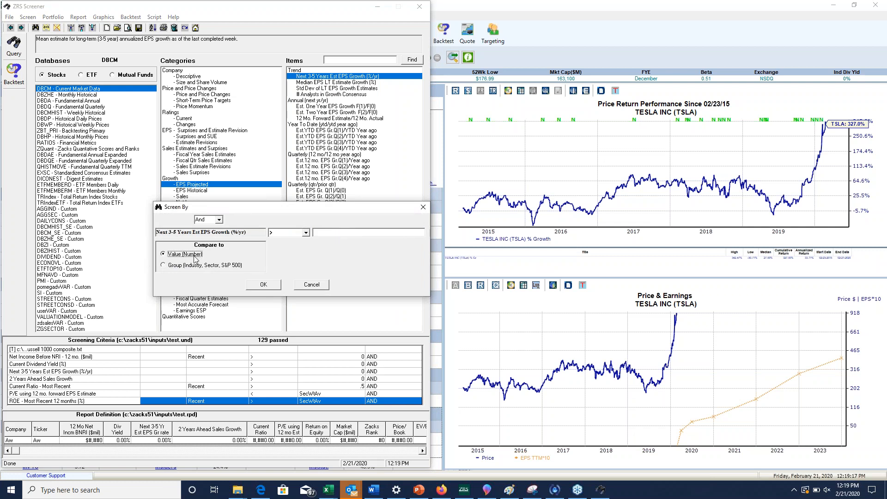
click(307, 235)
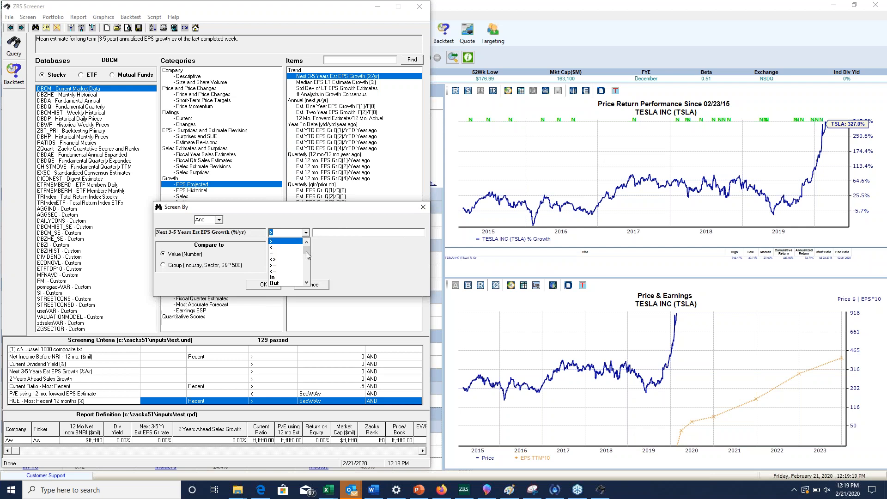
click(308, 283)
click(308, 284)
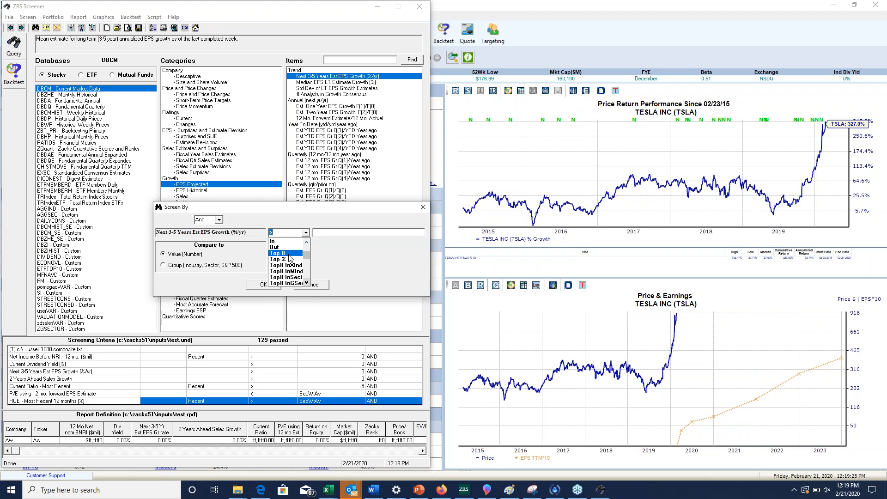
click(323, 262)
click(310, 286)
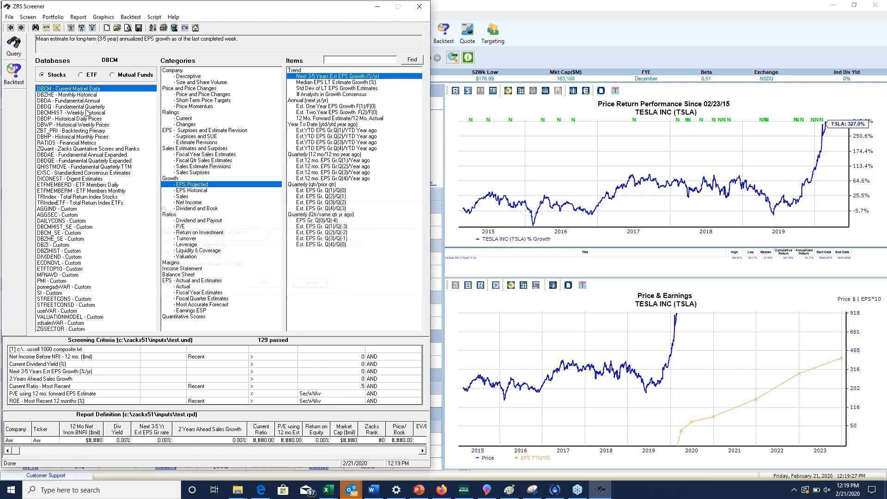
click(19, 40)
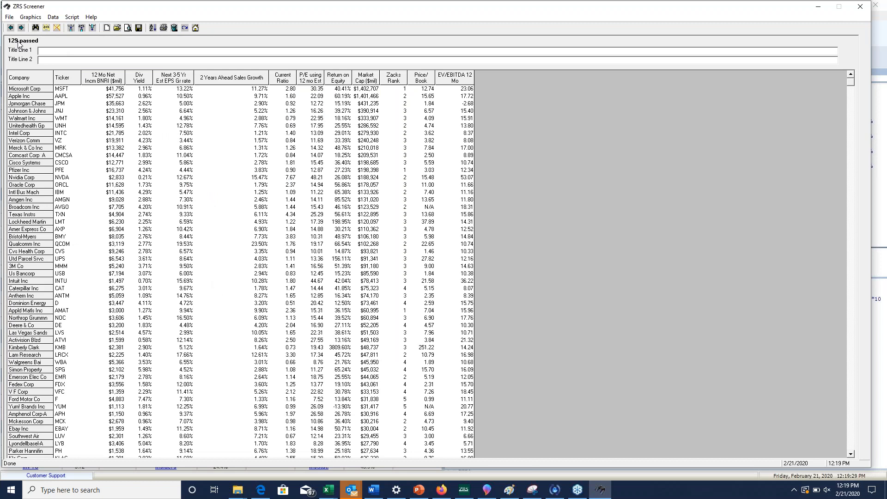
click(10, 27)
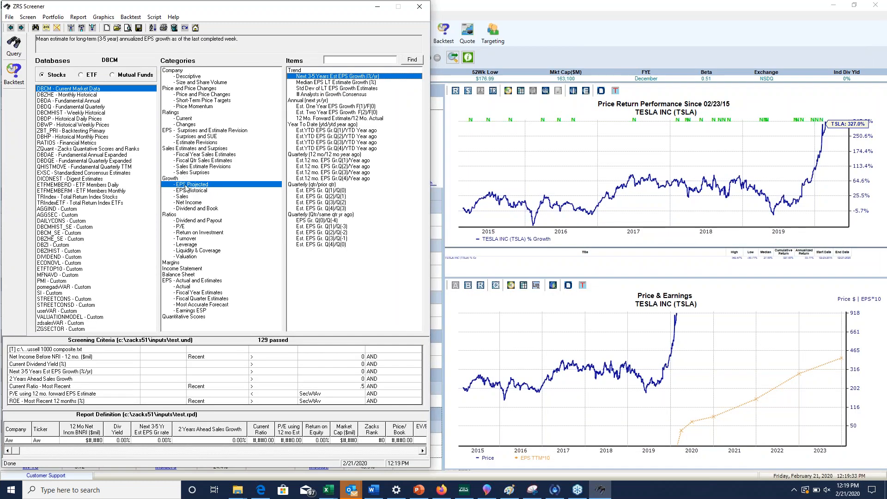
Step: Add a Growth criterion keeping the Top # 20 companies by Next 3-5 Years Est EPS Growth
double_click(326, 77)
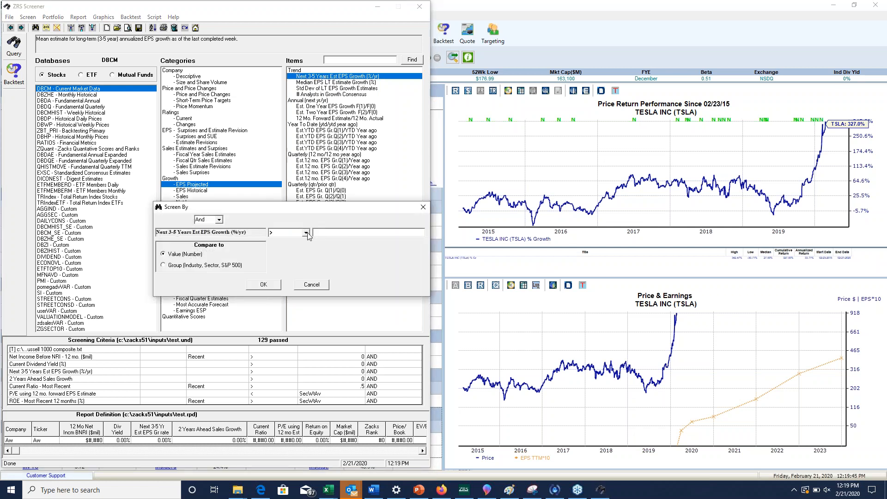
click(306, 233)
click(307, 283)
click(307, 283)
click(307, 283)
click(307, 283)
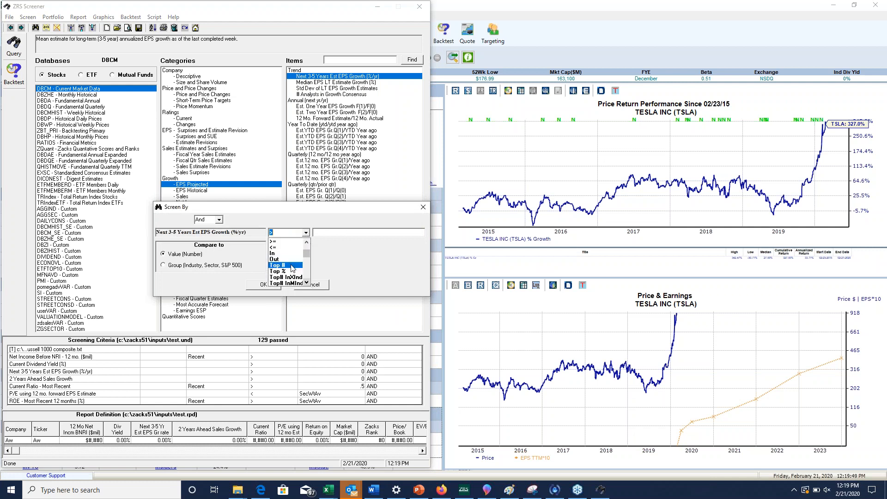
click(291, 266)
click(326, 233)
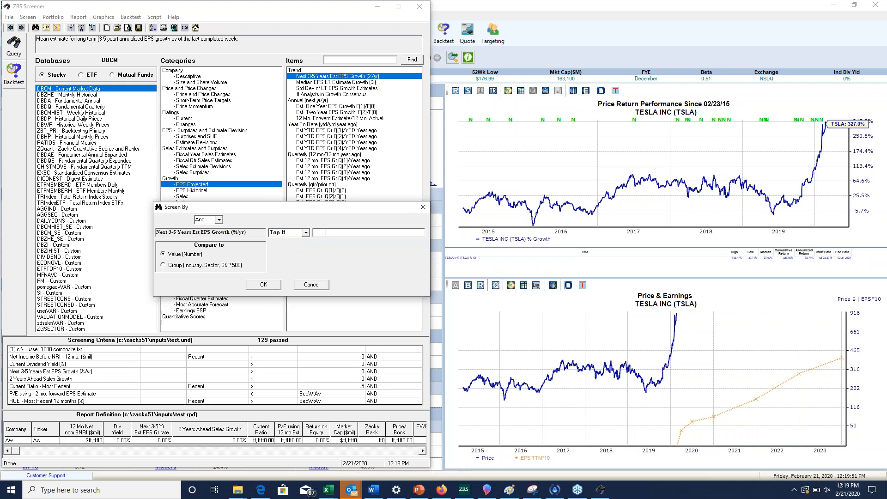
click(273, 285)
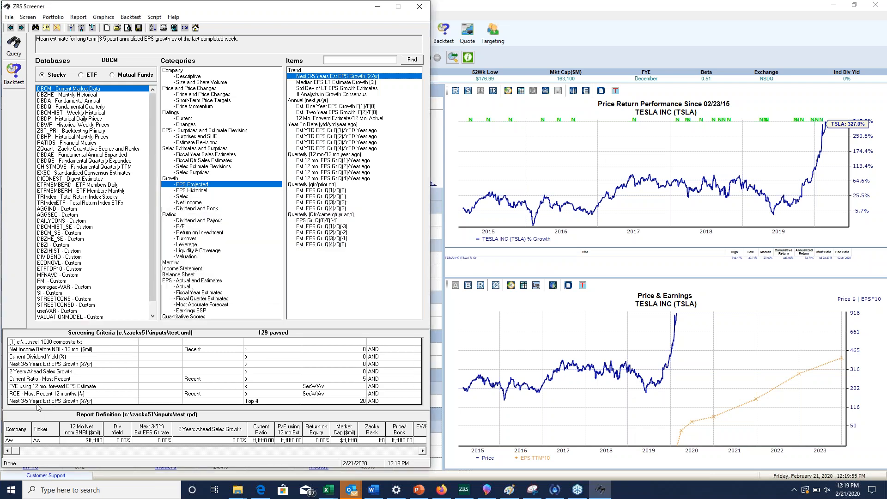
Step: Run the screen with the Top # 20 criterion and review the companies' Next 3-5 Yr Est EPS growth rates
click(37, 402)
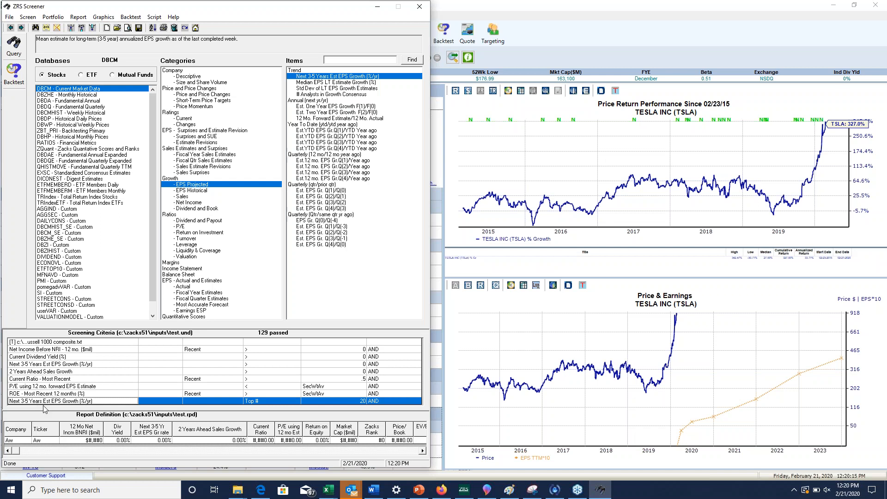
click(13, 46)
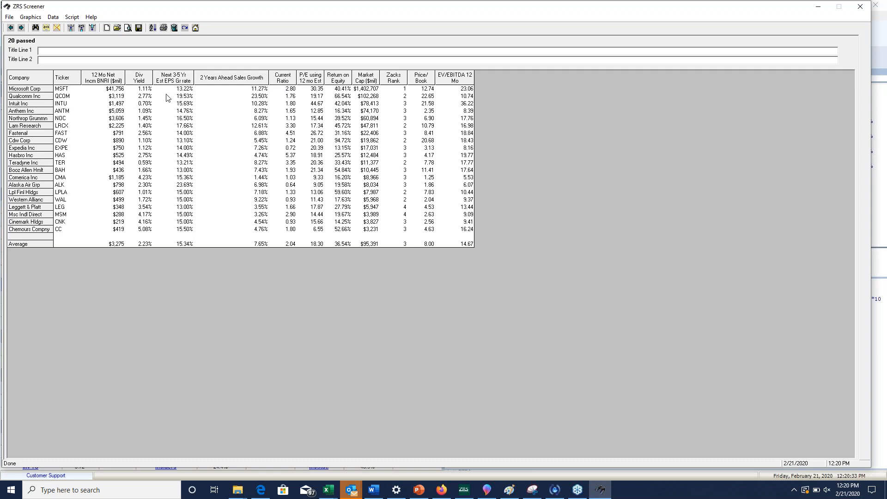
drag(176, 90, 175, 230)
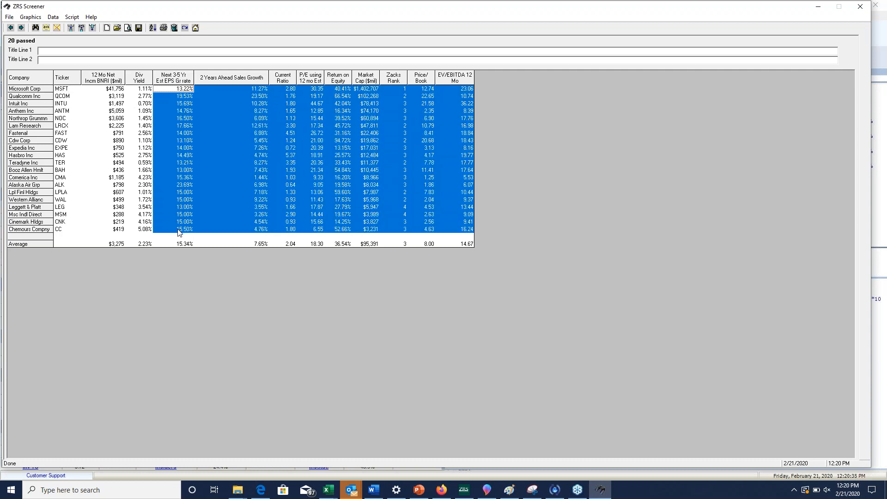
click(175, 229)
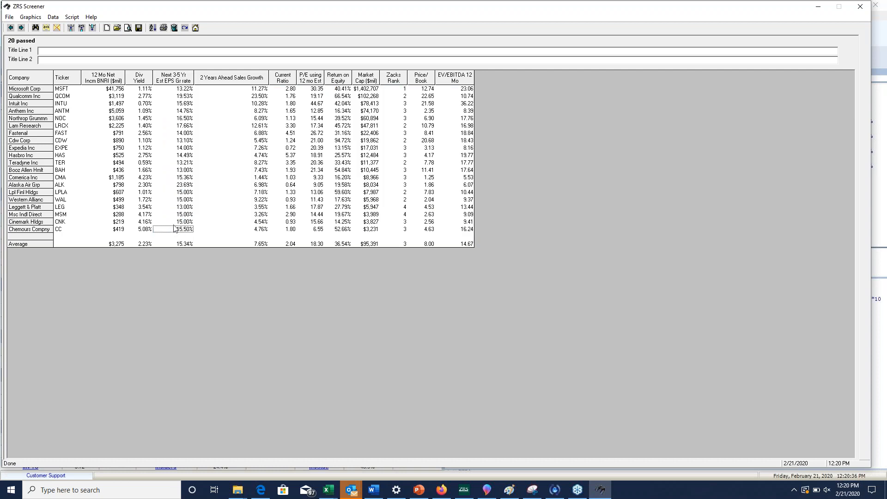
Step: Return to the screening criteria and examine the Top ranking operators available for a Next 3-5 Years Est EPS Growth criterion
click(10, 28)
right_click(83, 401)
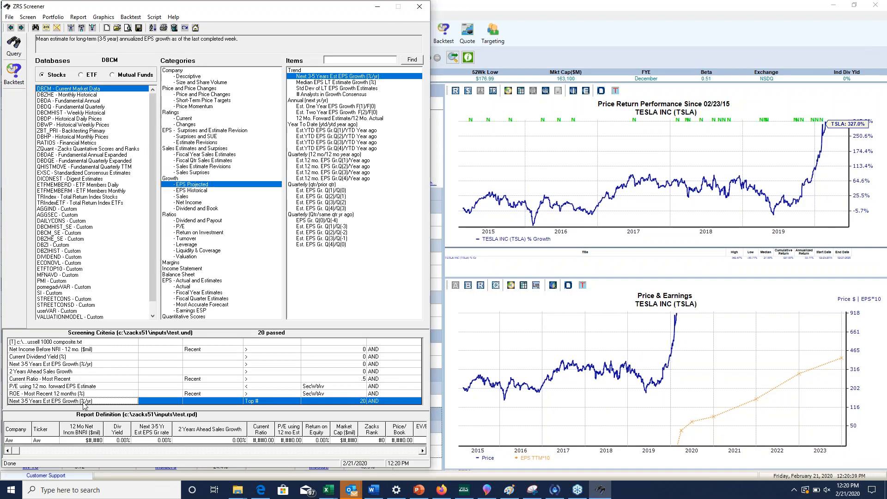
click(95, 409)
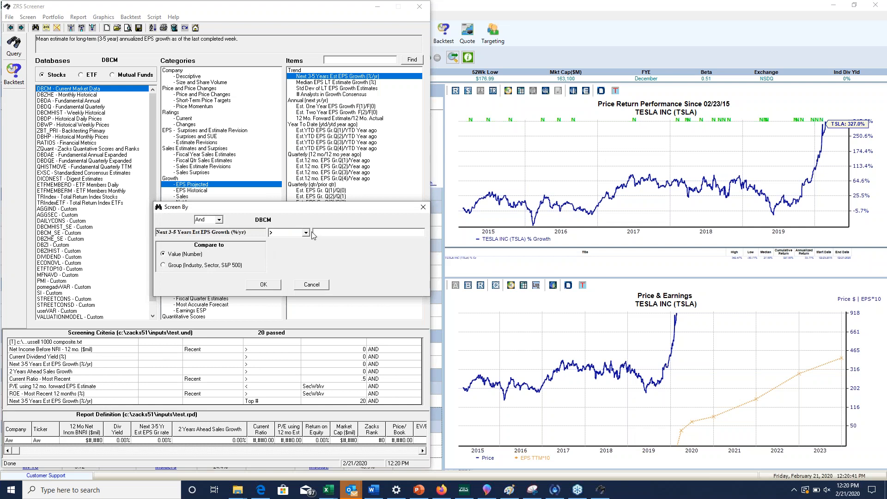
click(306, 234)
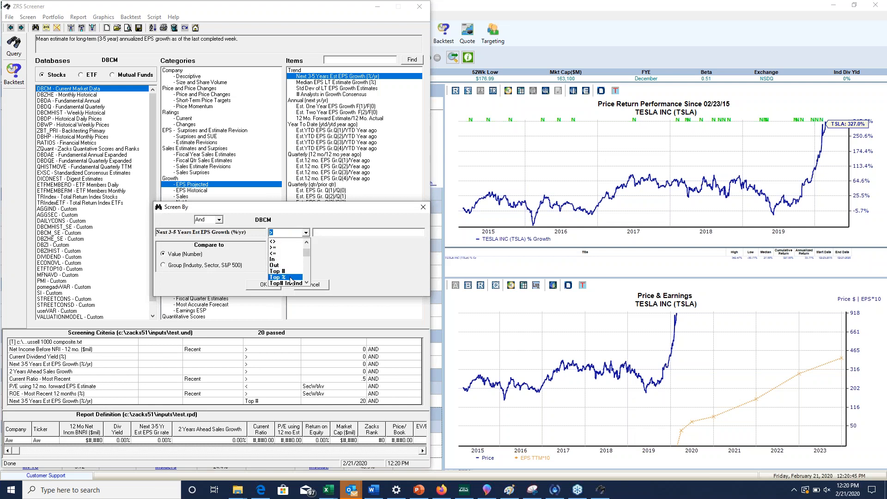
scroll(290, 279, down, 2)
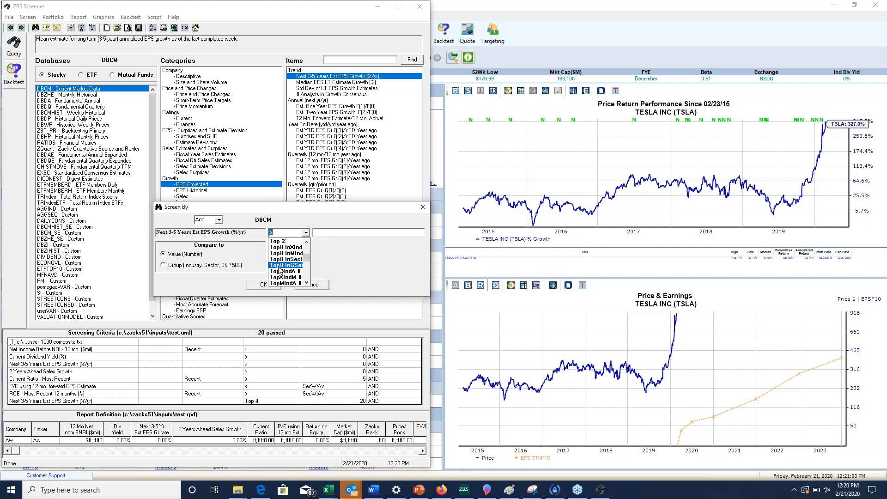
scroll(287, 252, up, 3)
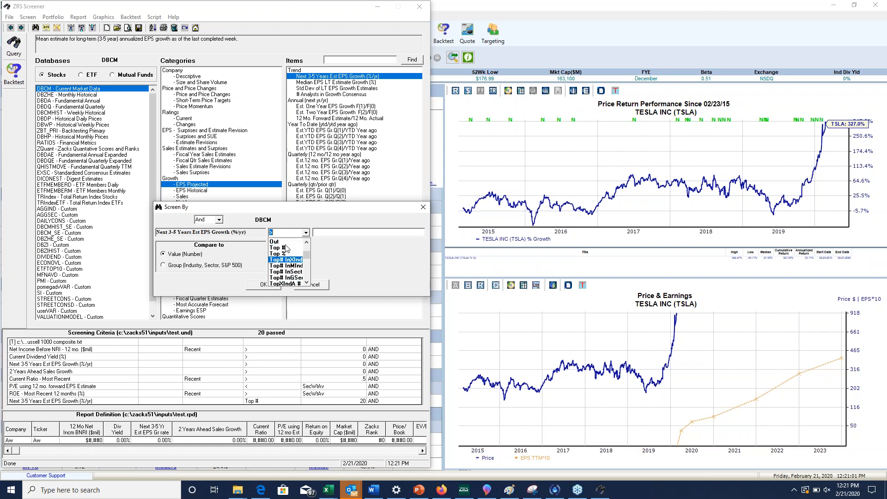
click(306, 233)
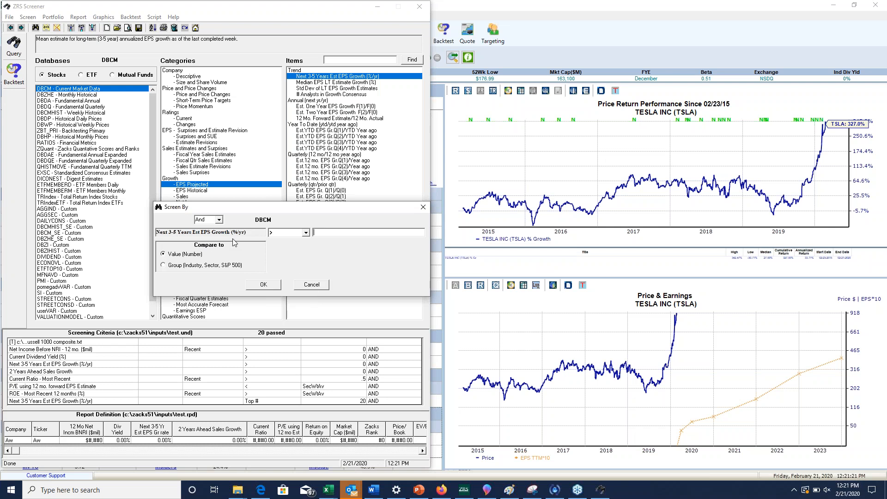
click(309, 291)
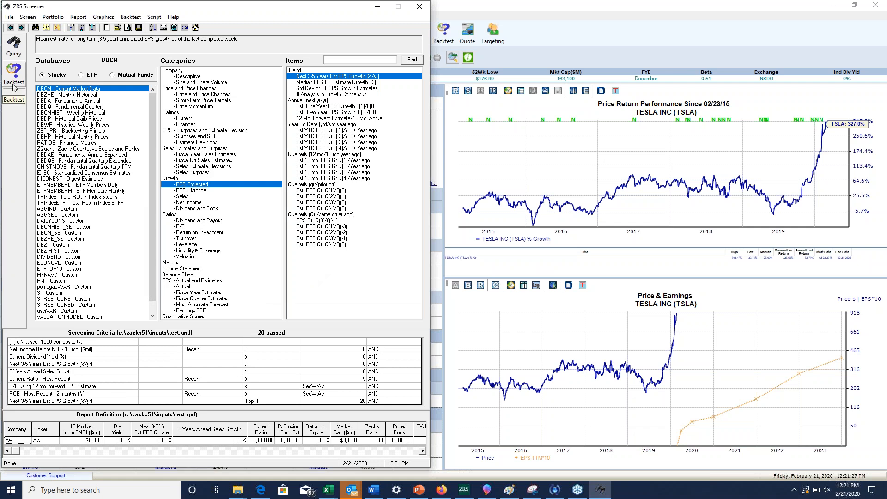
Step: Clear all the screening criteria and the report definition
click(28, 17)
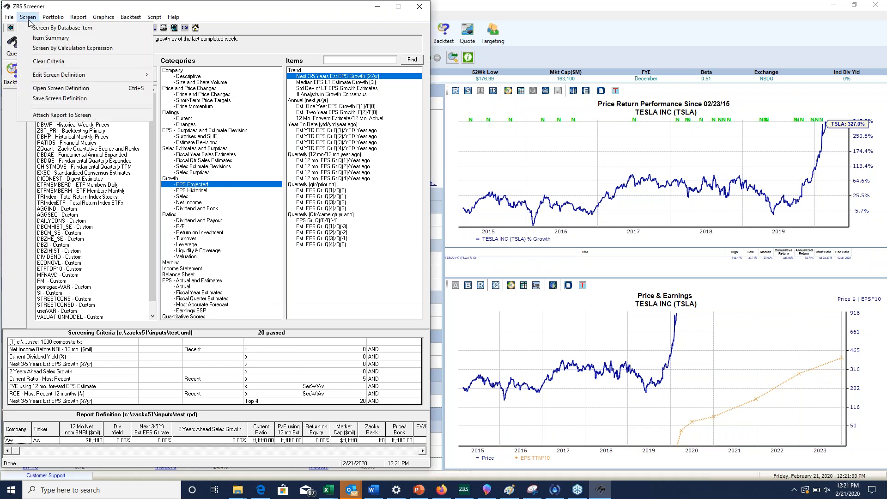
click(48, 62)
click(78, 17)
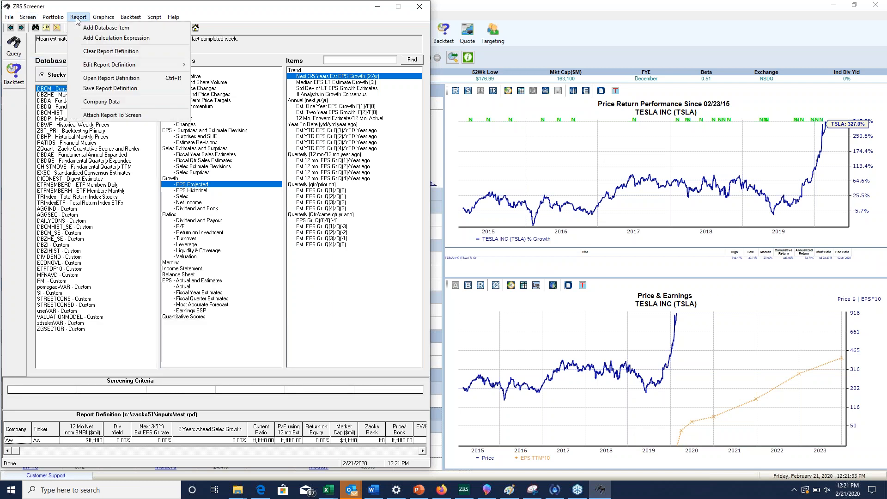
click(97, 51)
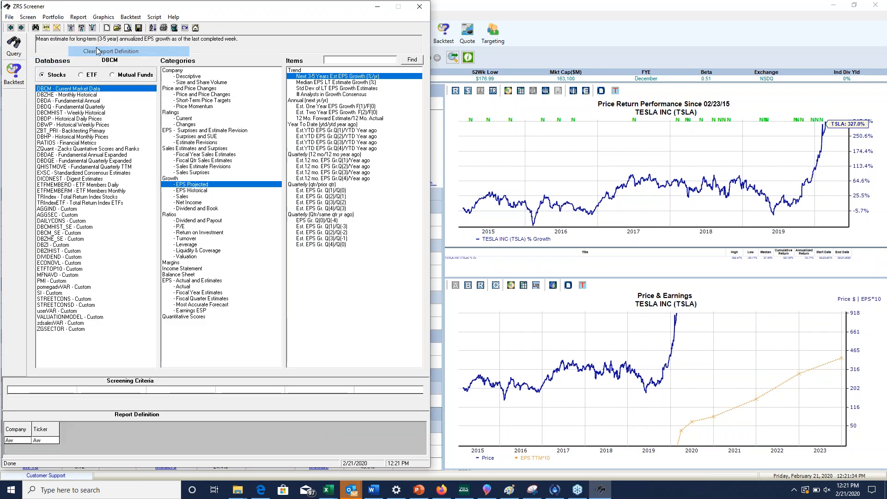
Step: Browse the DBCM - Current Market Data database's items by category, from price, ratings and EPS surprises through growth, ratios and balance sheet
click(107, 88)
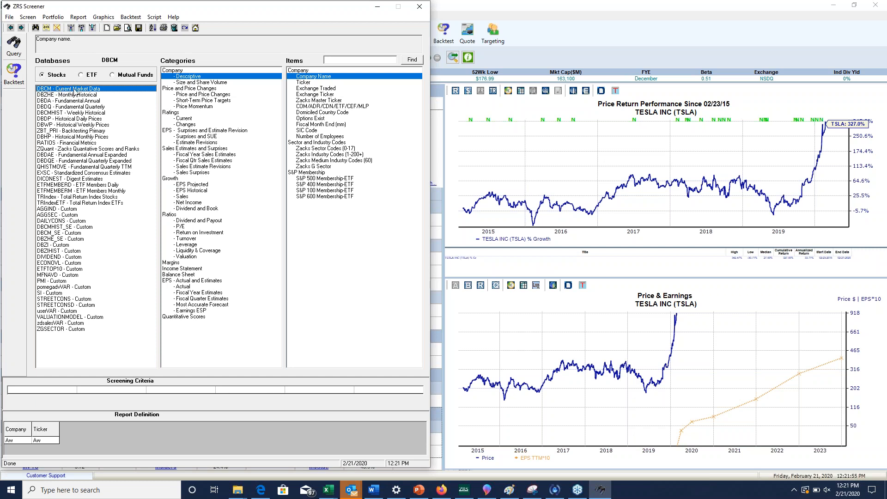
click(206, 88)
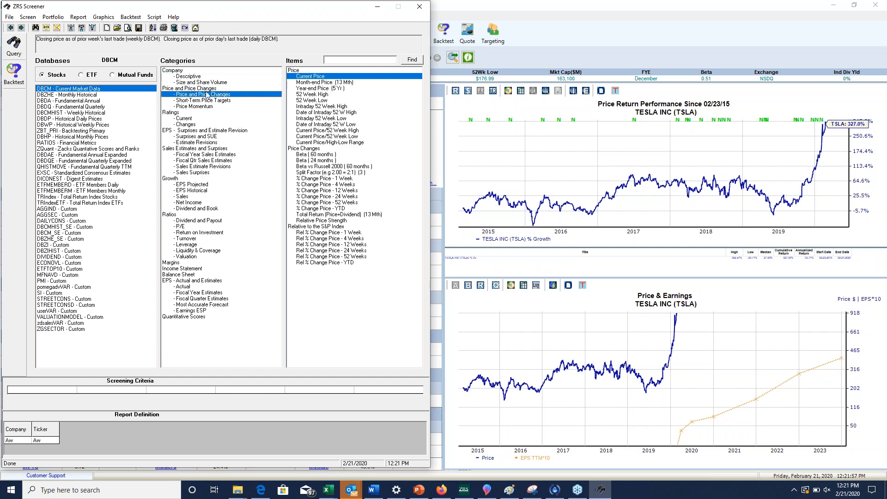
click(206, 107)
click(205, 118)
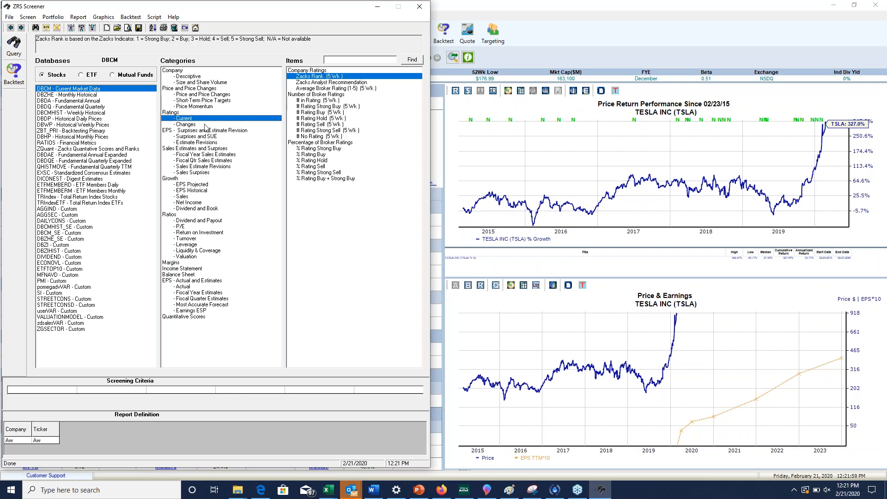
click(205, 126)
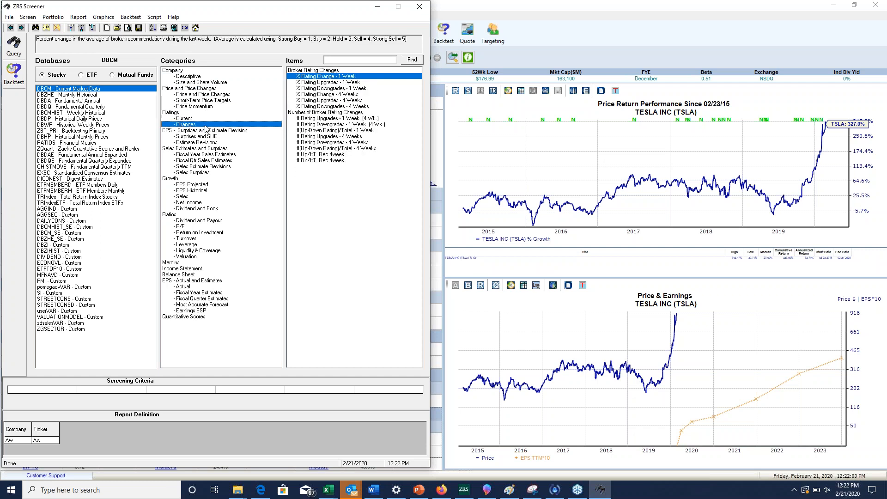
click(191, 78)
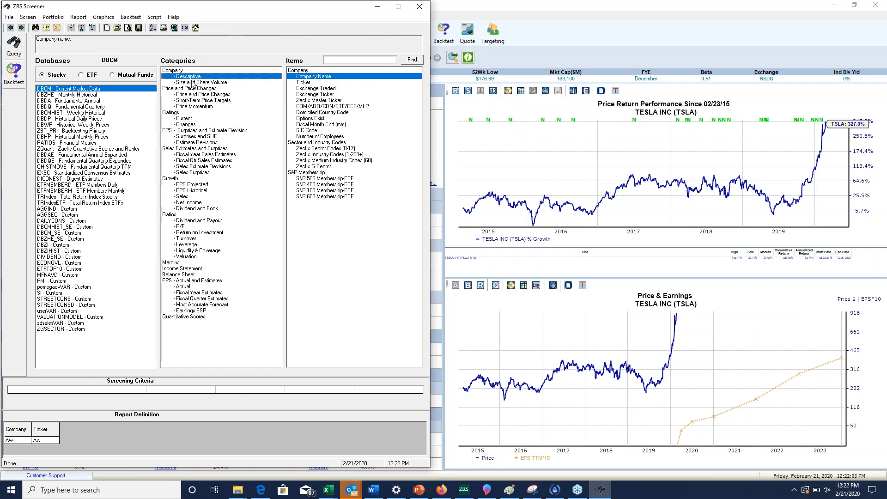
click(188, 137)
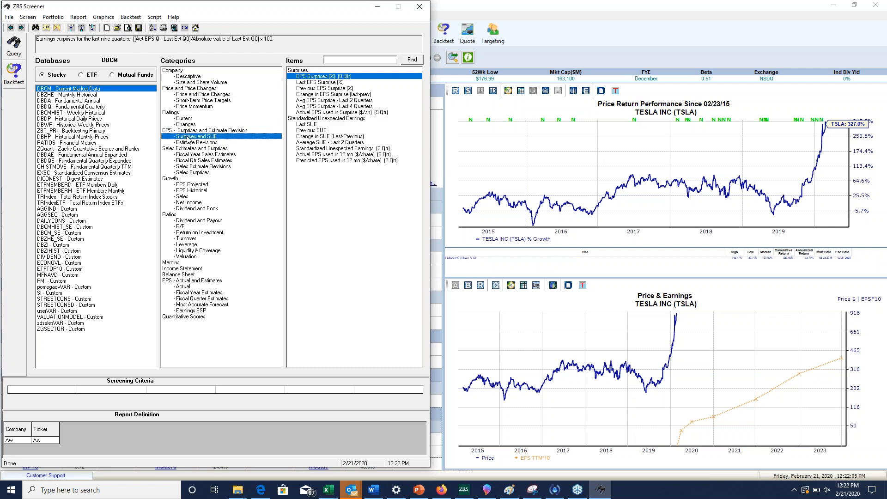
click(194, 120)
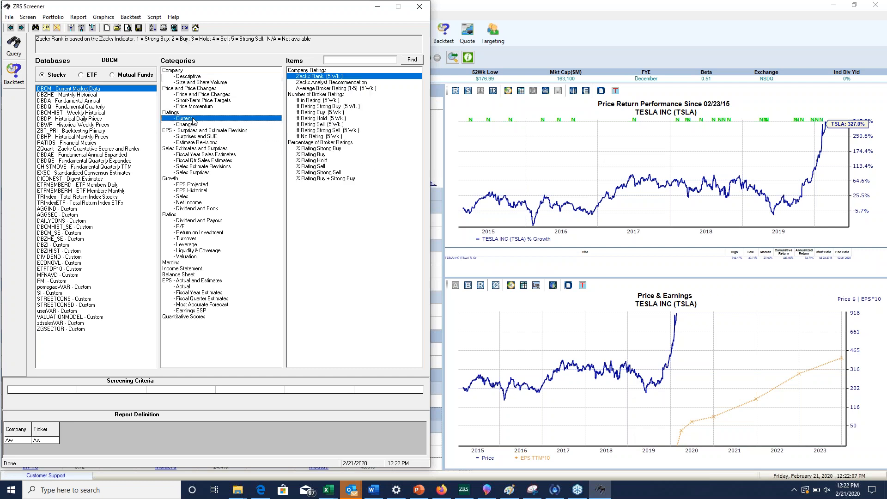
click(191, 185)
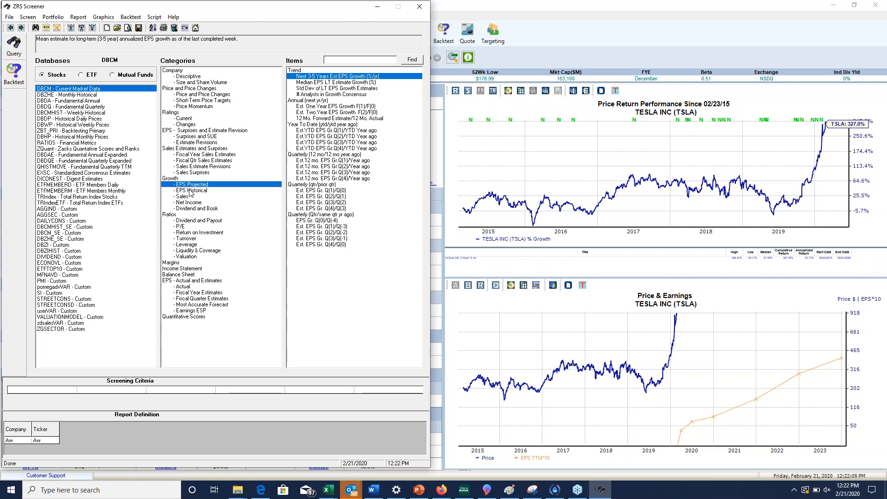
click(191, 220)
click(190, 227)
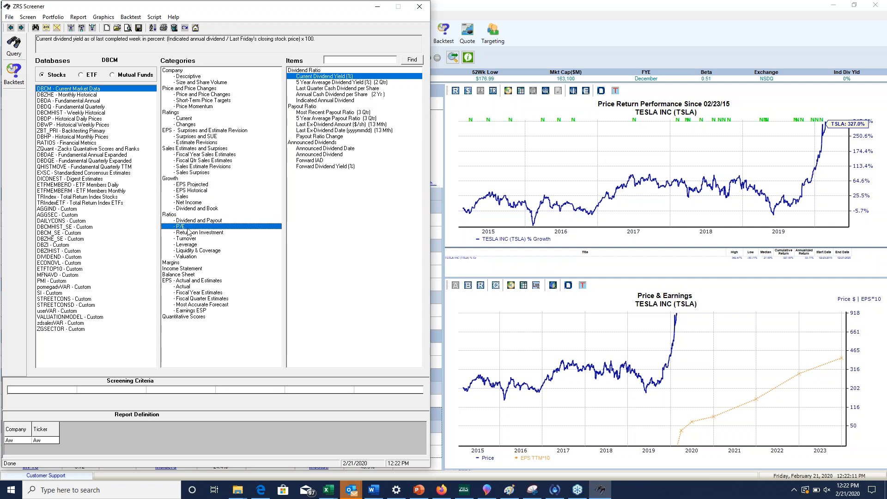
click(186, 257)
click(185, 274)
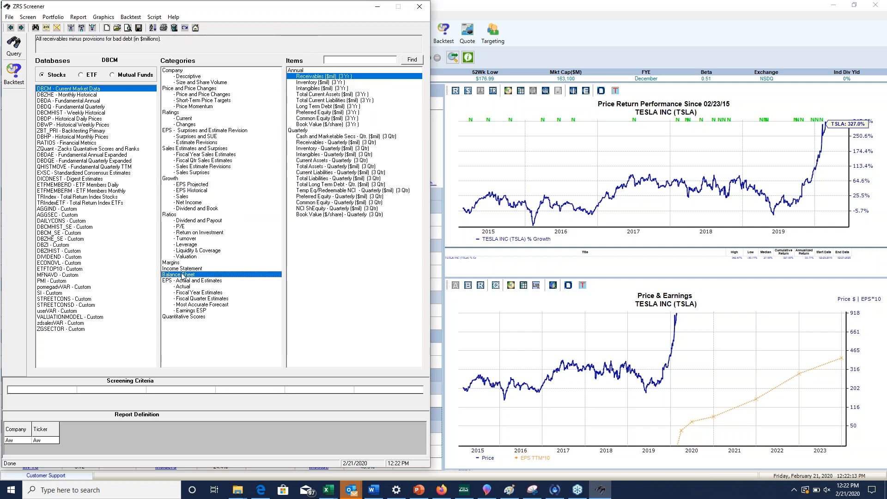
click(183, 287)
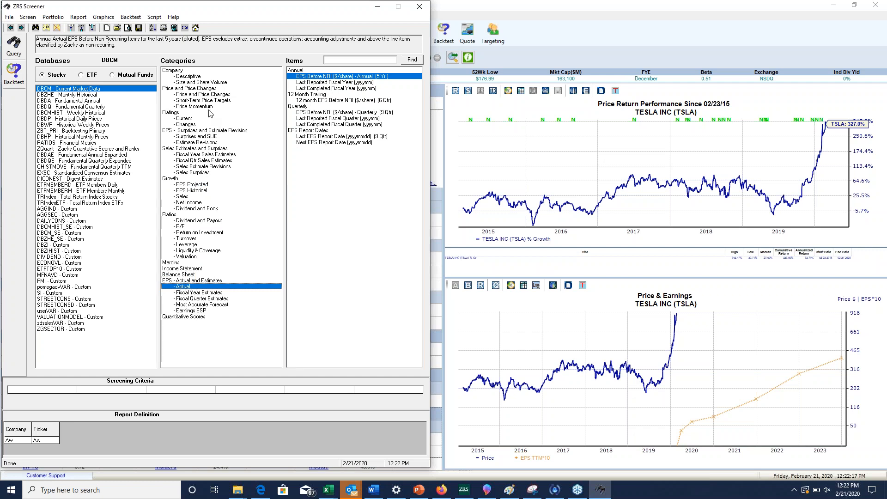
click(207, 82)
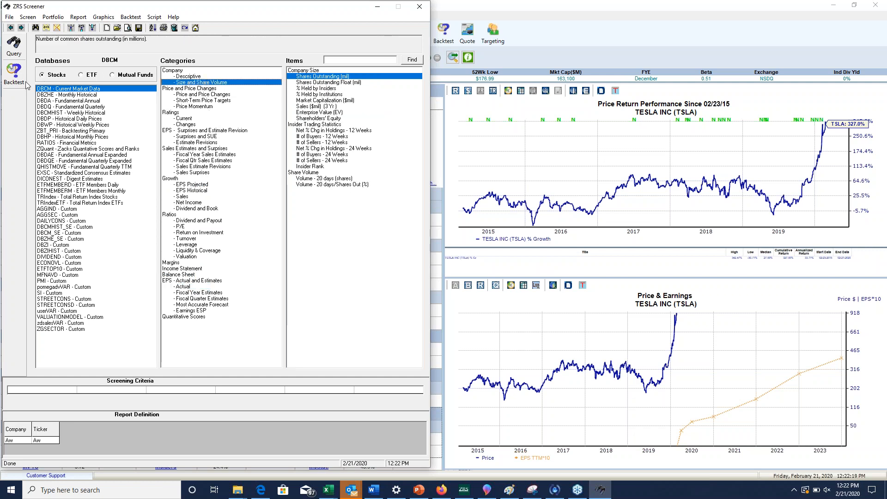
Step: Add a Descriptive criterion requiring S&P 500 Membership-ETF to equal 1 MEMBER
click(198, 77)
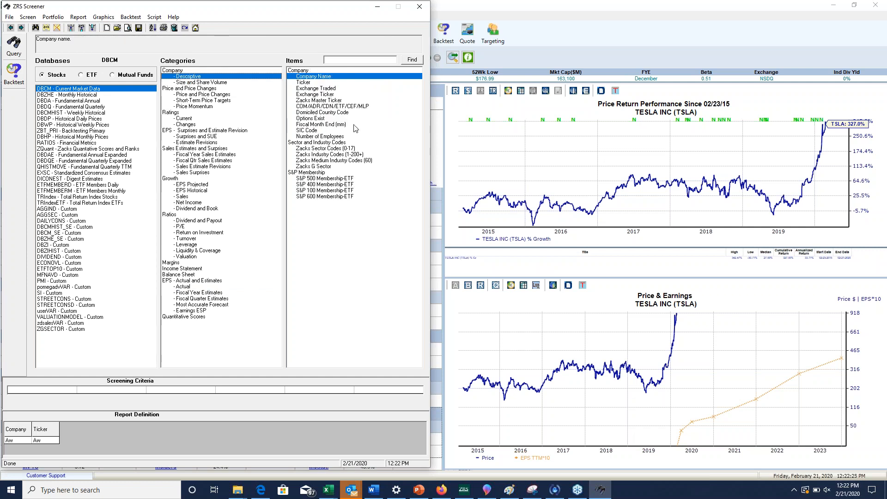
double_click(317, 182)
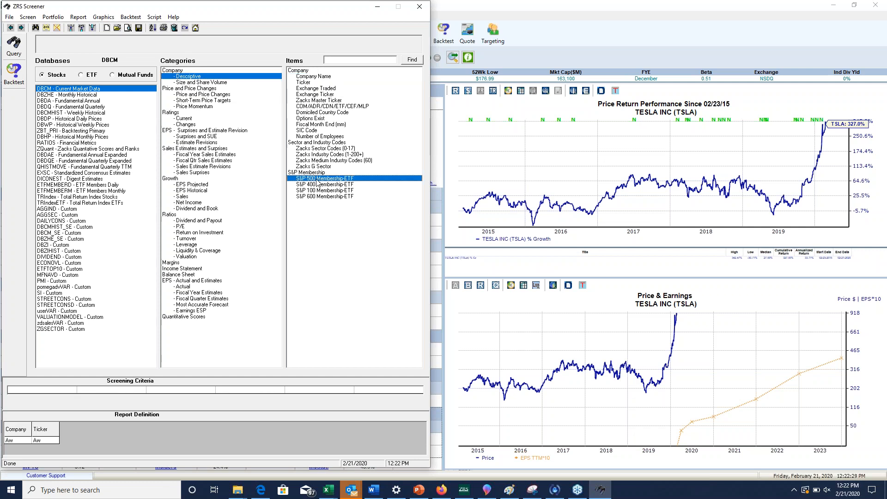
click(328, 238)
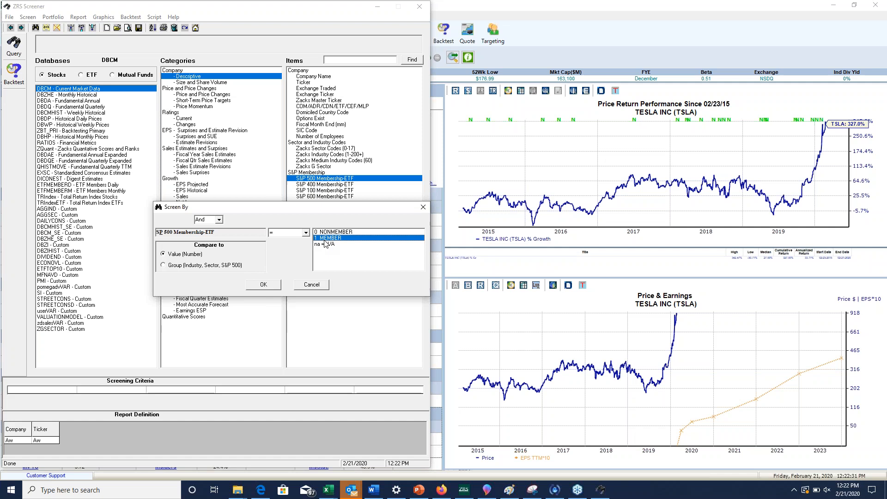
click(267, 285)
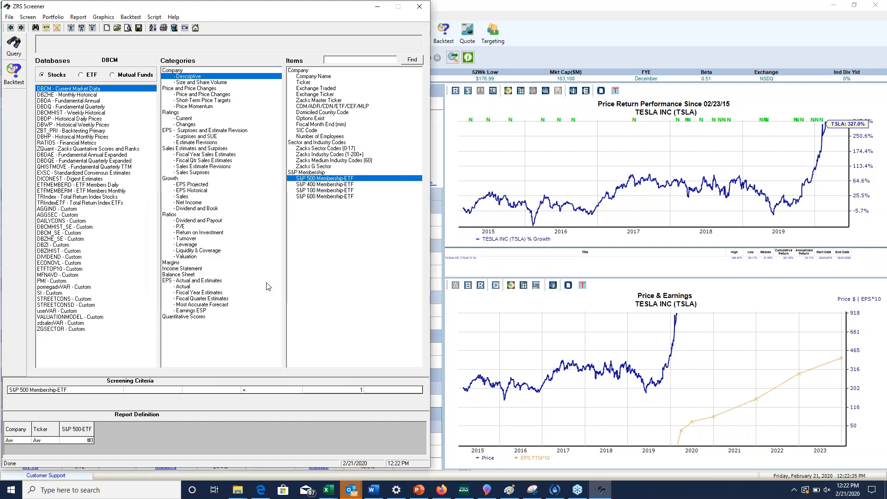
Step: Add a current Ratings criterion requiring the most recent Zacks Rank to be less than 3
click(184, 118)
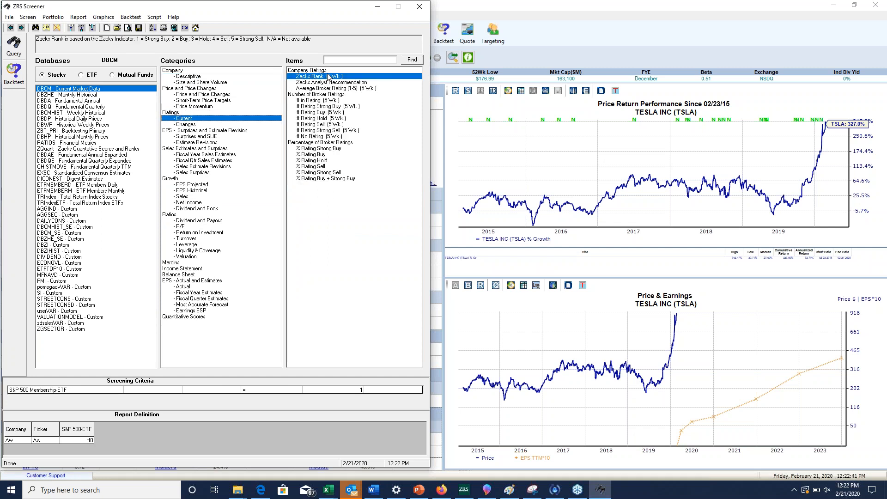
double_click(331, 77)
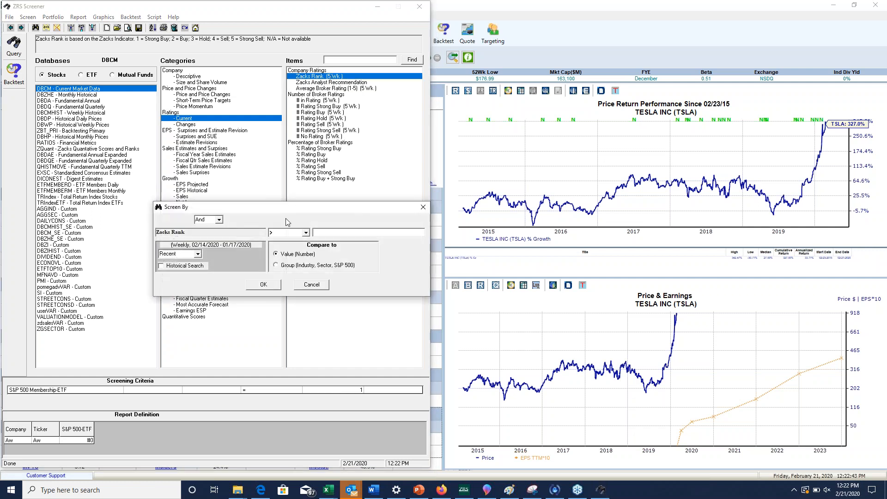
click(307, 233)
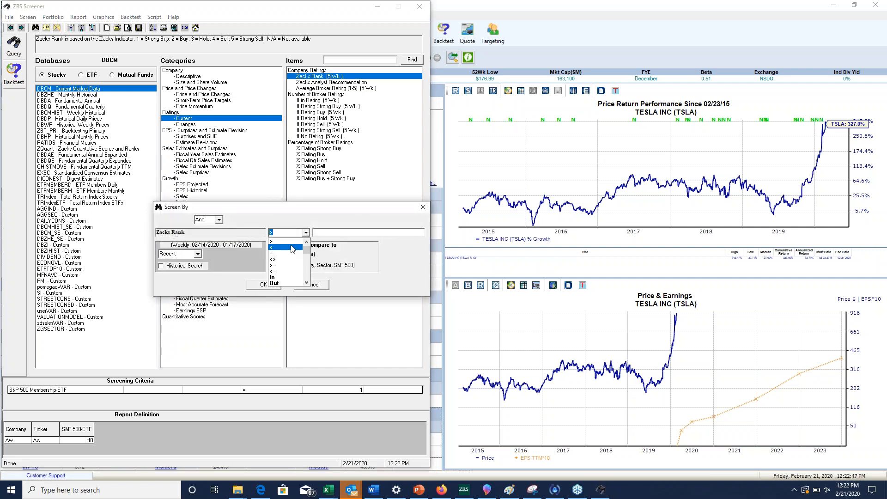
click(274, 248)
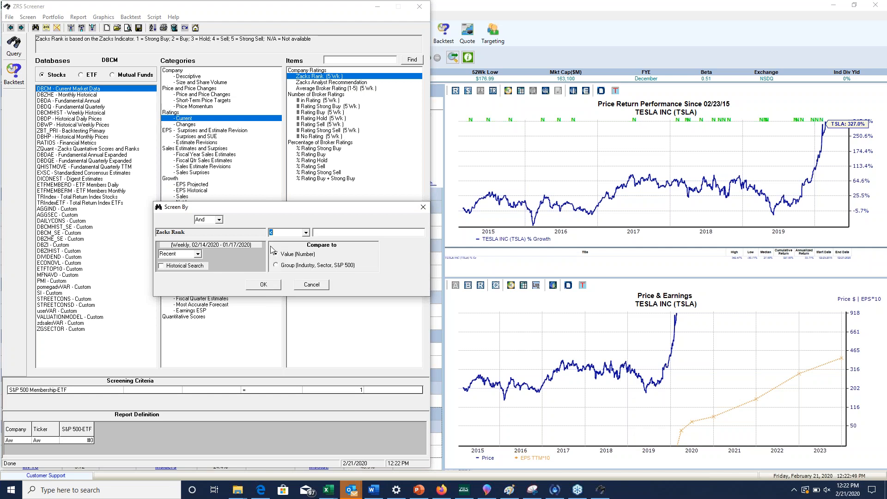
click(337, 232)
click(275, 286)
click(263, 285)
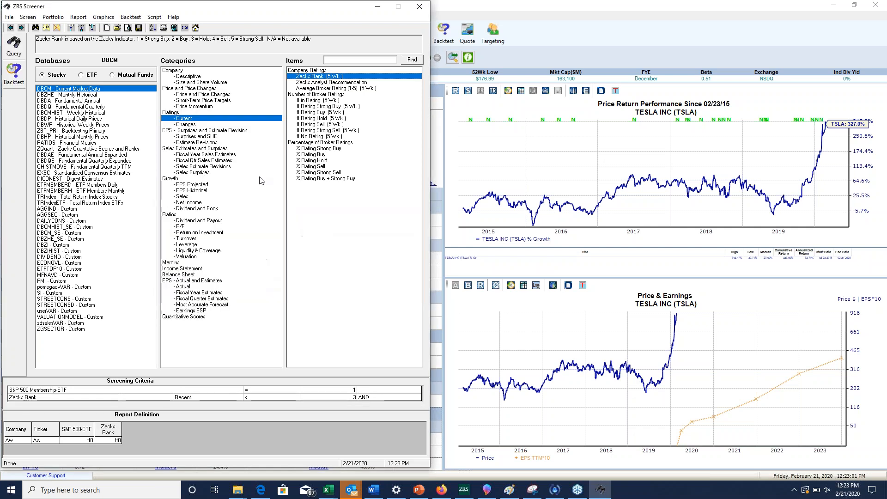
Step: Add a Price Momentum criterion requiring Relative Strength 52 weeks to be greater than 50
click(196, 108)
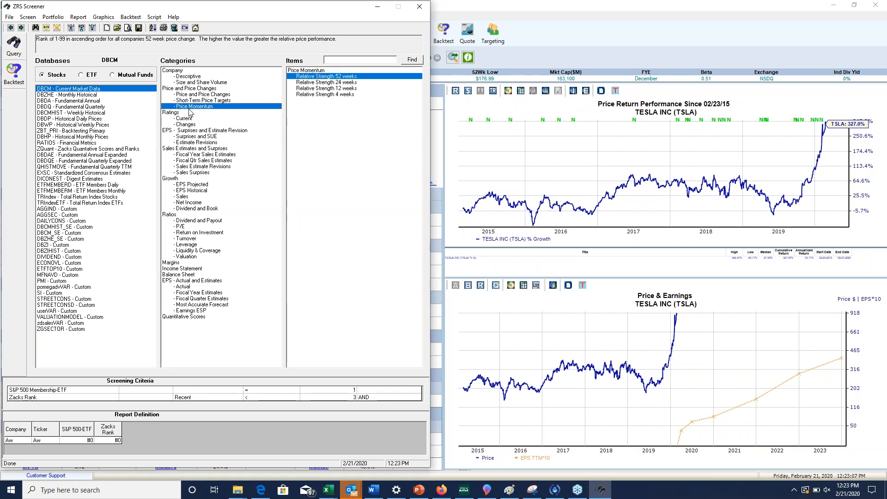
double_click(350, 76)
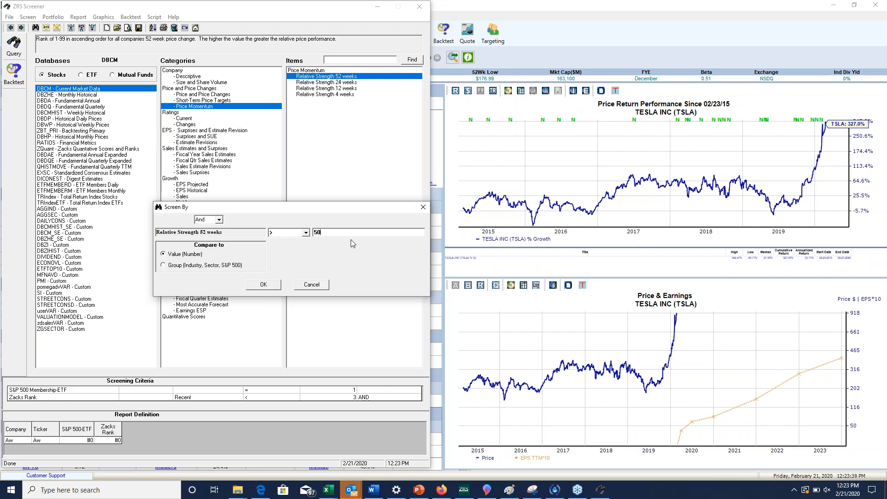
click(266, 285)
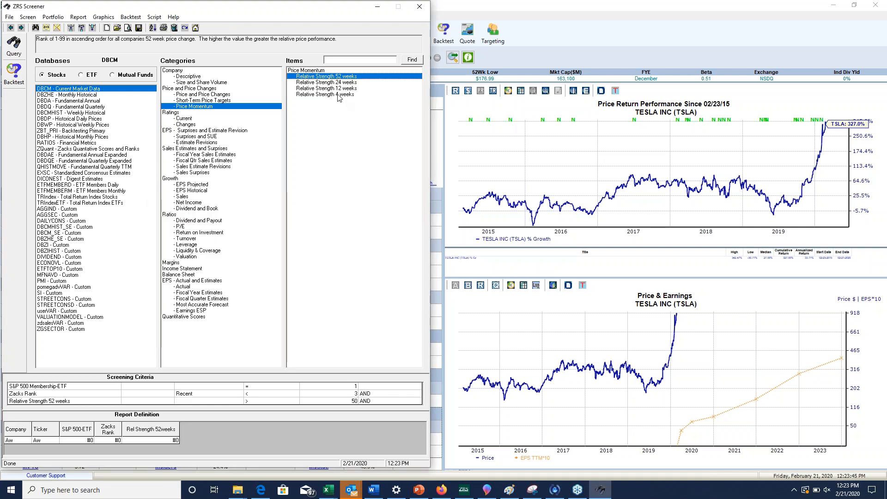
Step: Add a Price Momentum criterion requiring Relative Strength 4 weeks to be less than 4
click(343, 95)
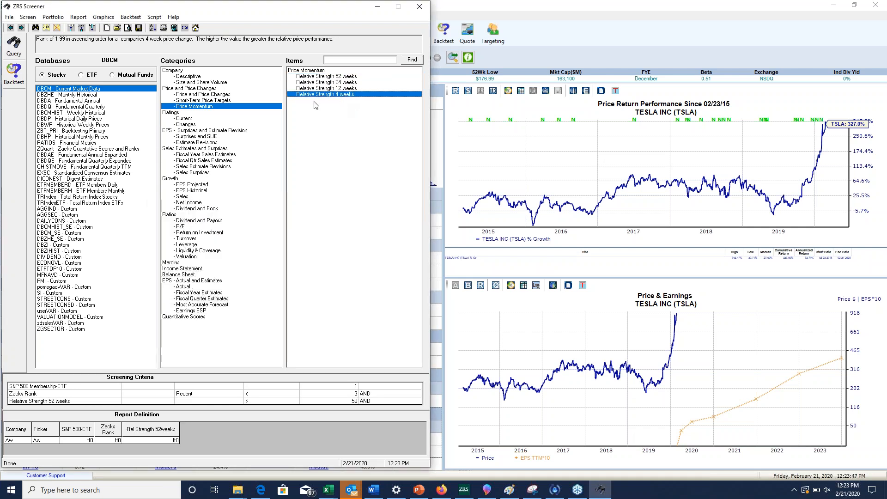
double_click(327, 94)
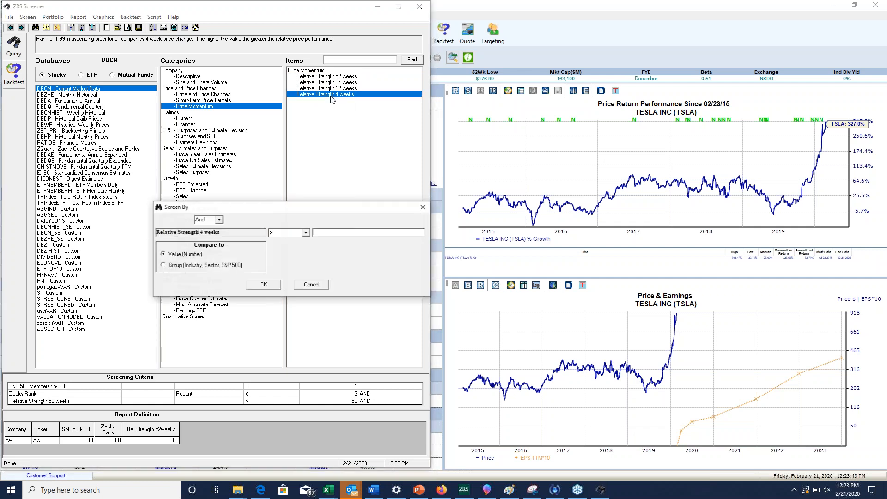
click(305, 233)
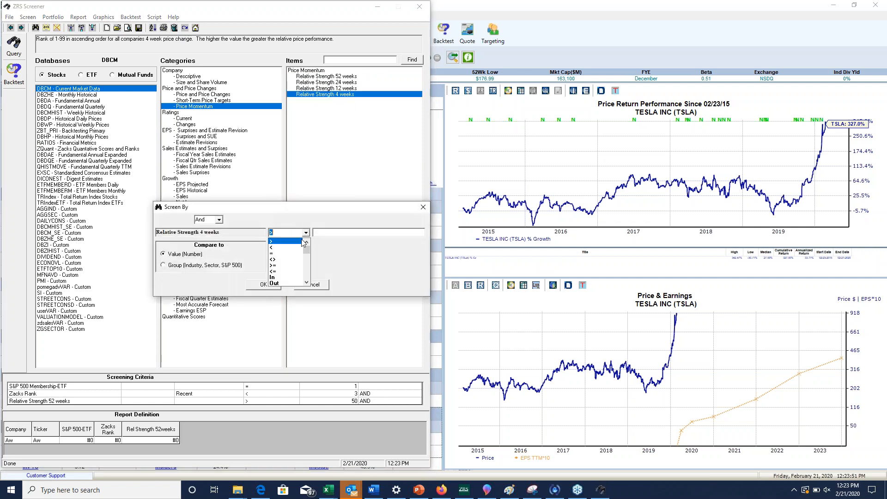
click(296, 252)
click(330, 231)
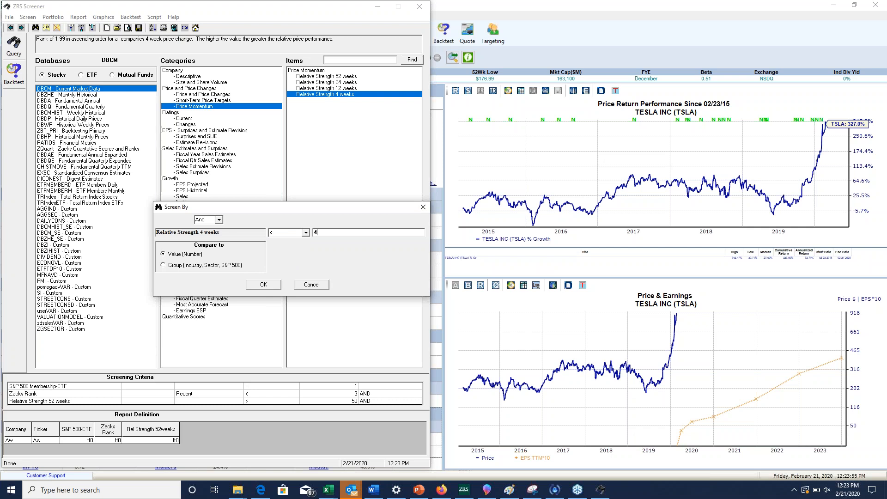
click(262, 285)
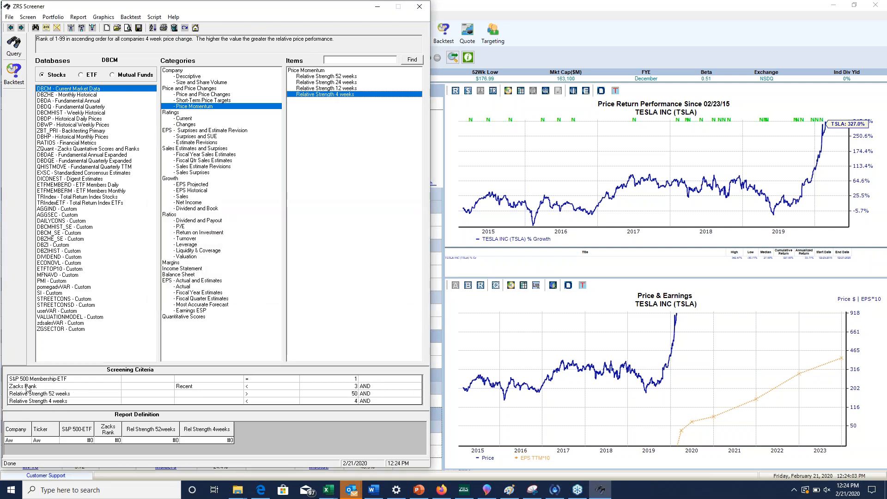
drag(27, 390, 33, 391)
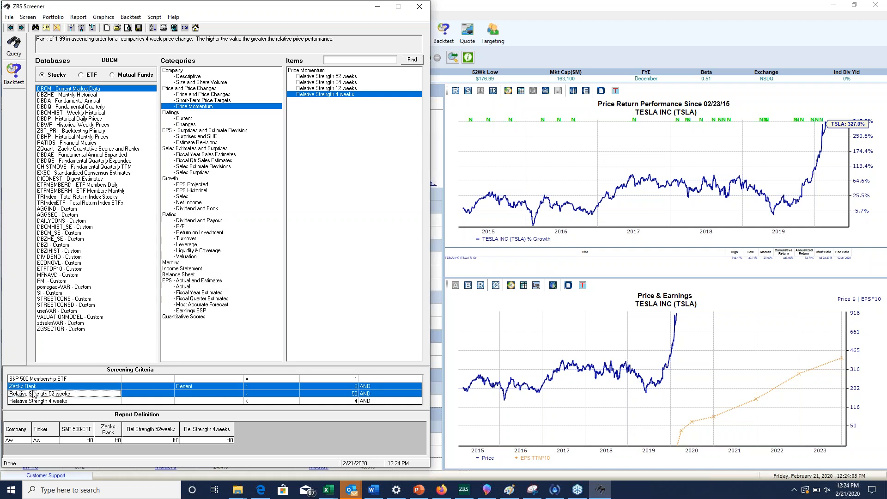
click(38, 402)
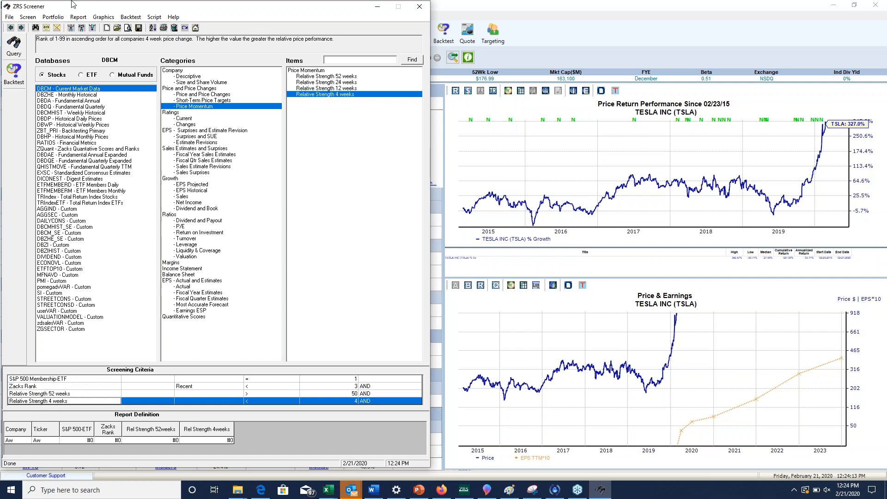
Step: Save the screen definition as momo in the Inputs folder, replacing the existing file
click(28, 17)
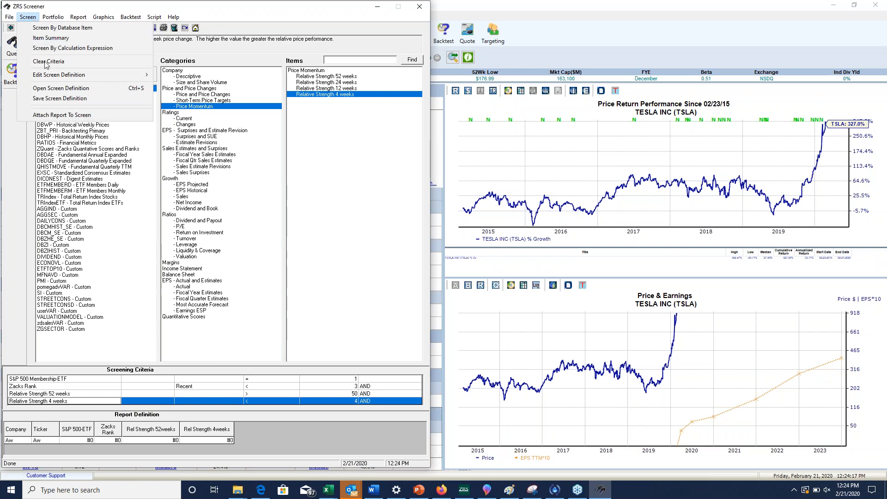
click(44, 99)
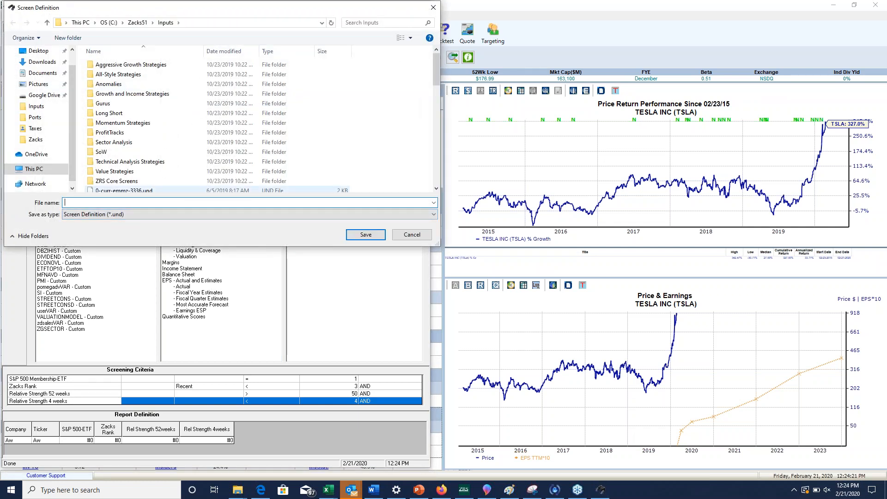
text(momo)
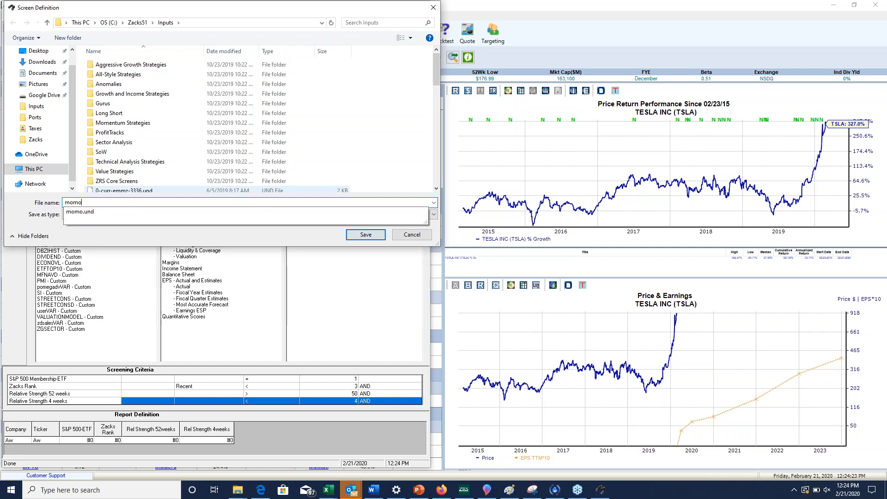
click(366, 235)
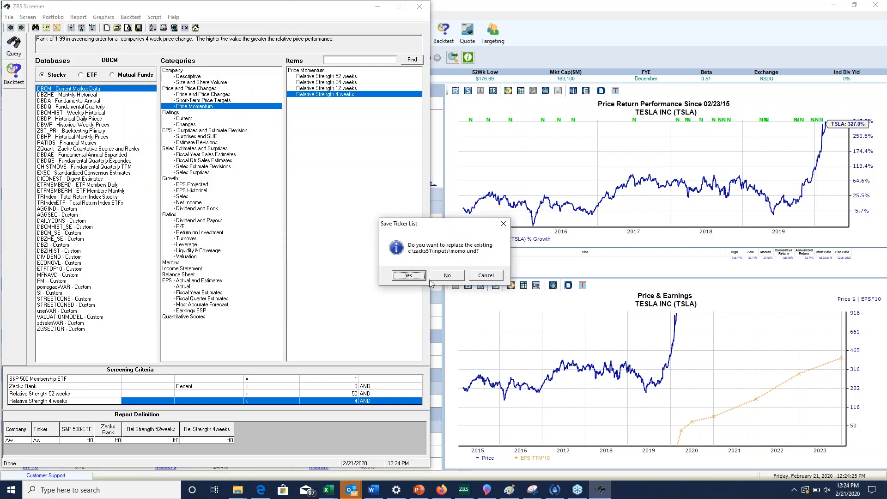
click(409, 276)
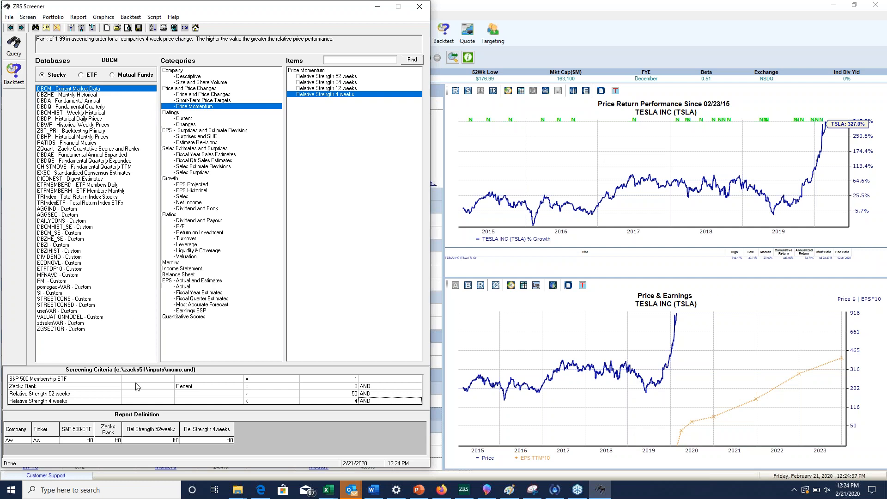
Step: Backtest the momo screen from 03/06/2015 to 01/24/2020 with 12-week holding periods against the S&P 500
click(20, 84)
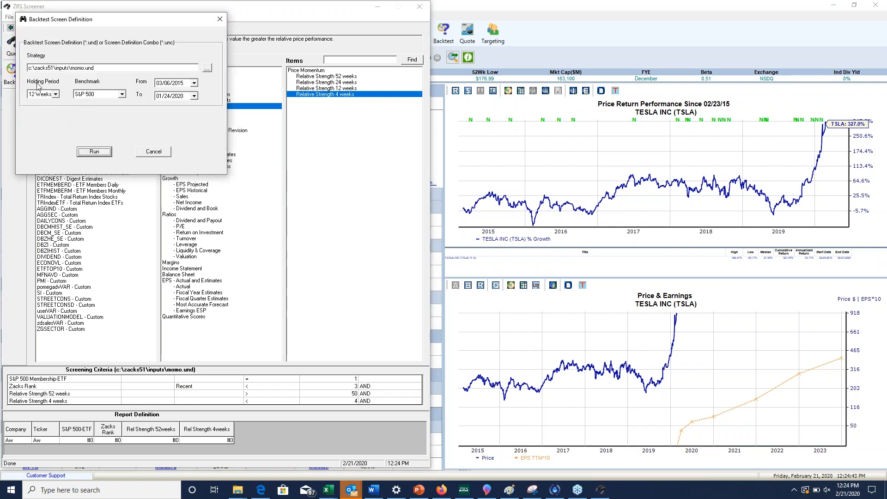
click(55, 94)
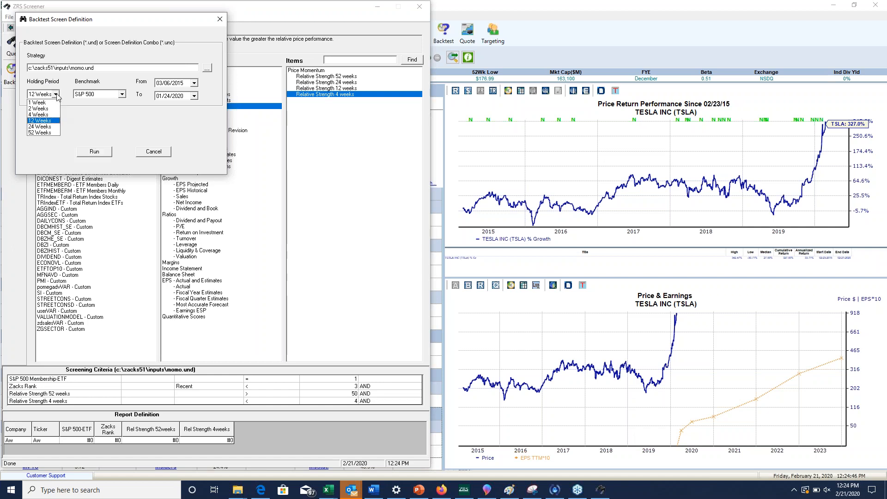
click(42, 122)
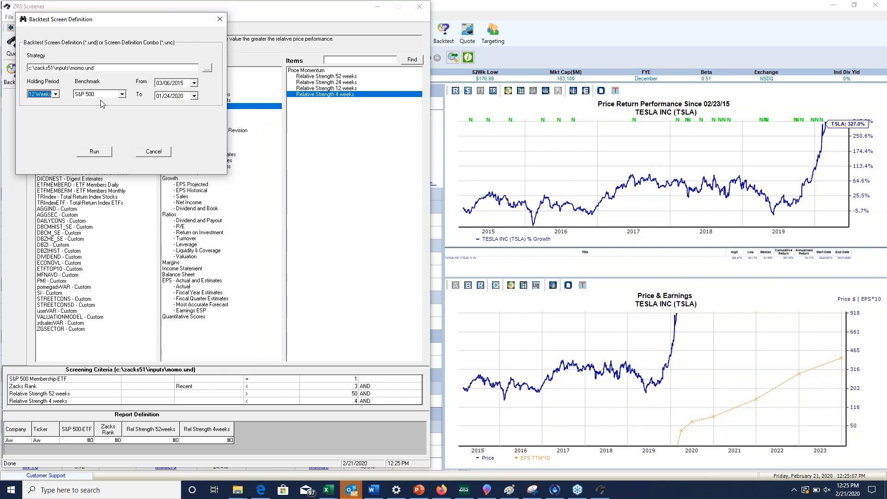
click(97, 154)
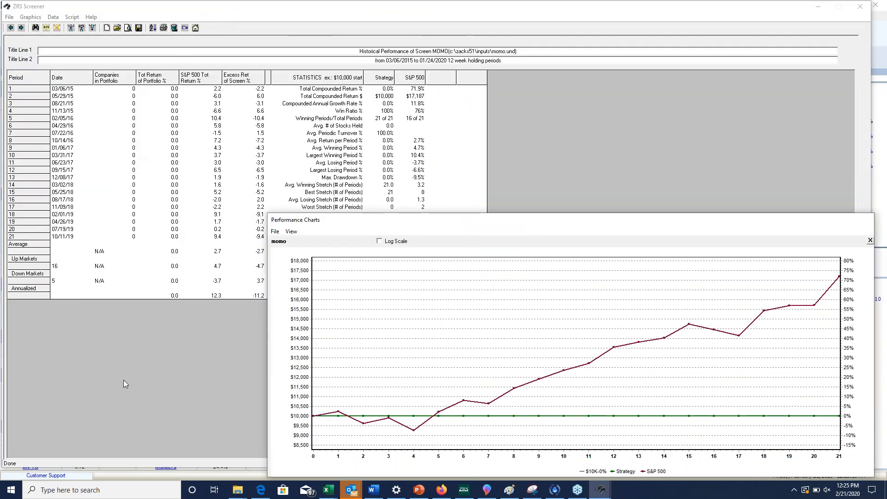
Step: Look over the momo performance chart, close it and return to the screening criteria
drag(362, 222, 157, 98)
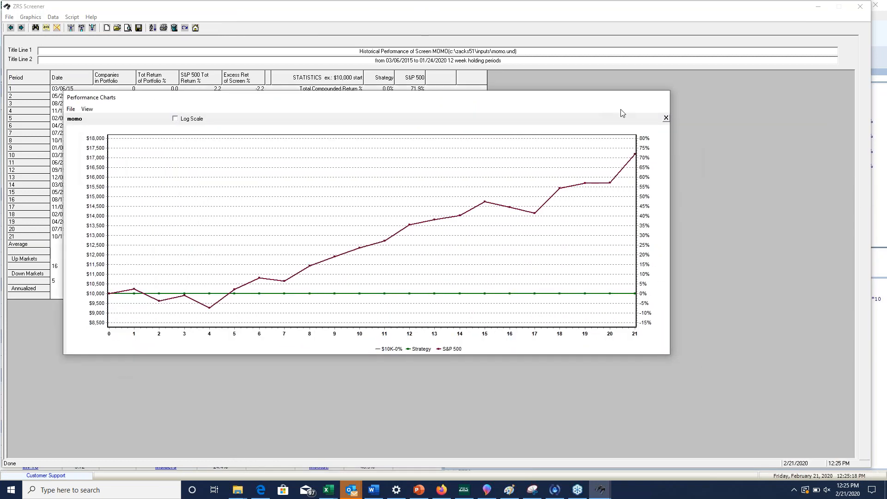
click(666, 118)
click(10, 27)
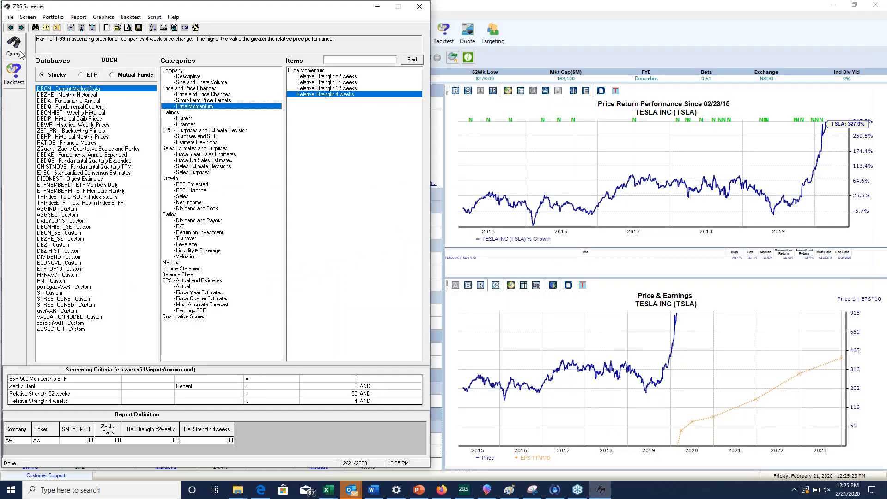
Step: Save the momo screen definition again over the existing file and rerun its 12-week backtest against the S&P 500
click(28, 17)
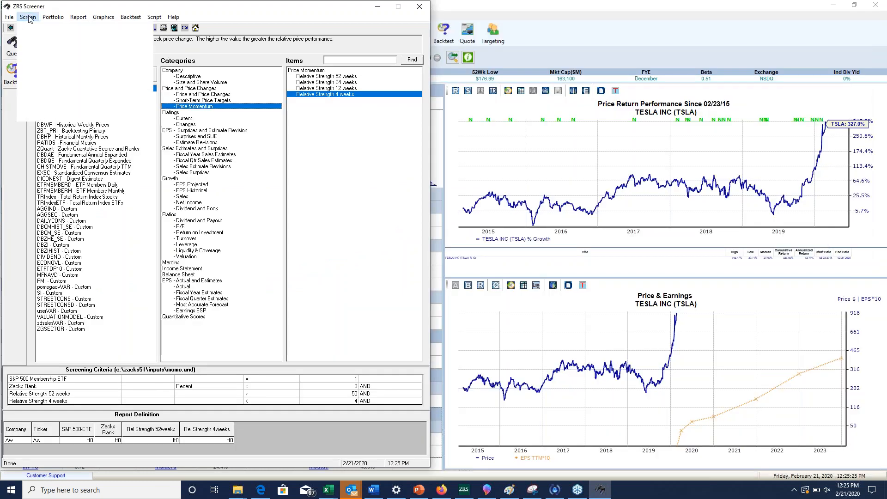
click(58, 98)
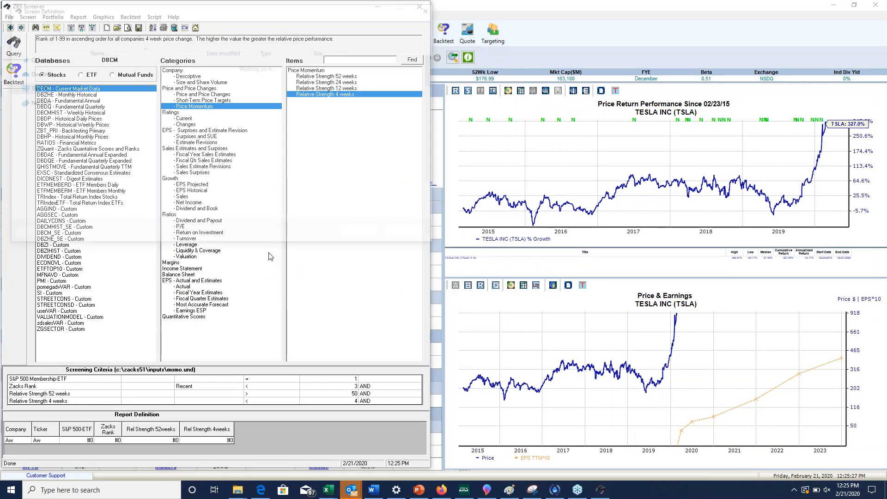
click(370, 231)
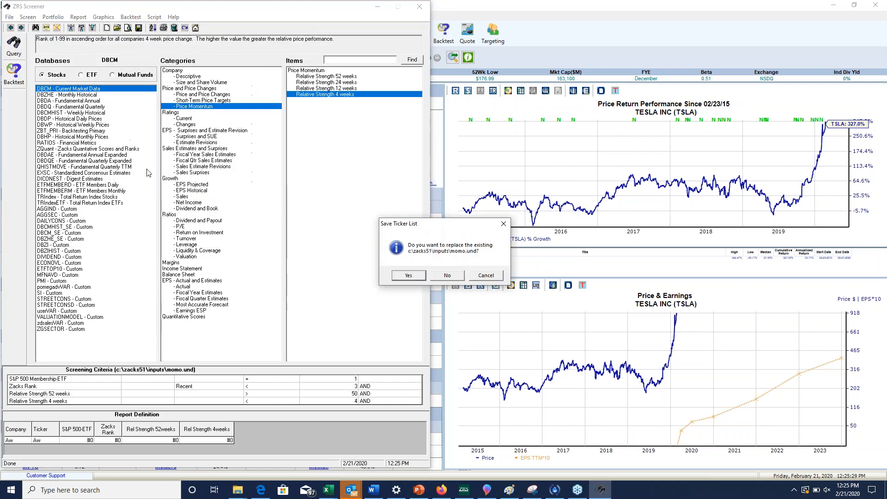
click(409, 275)
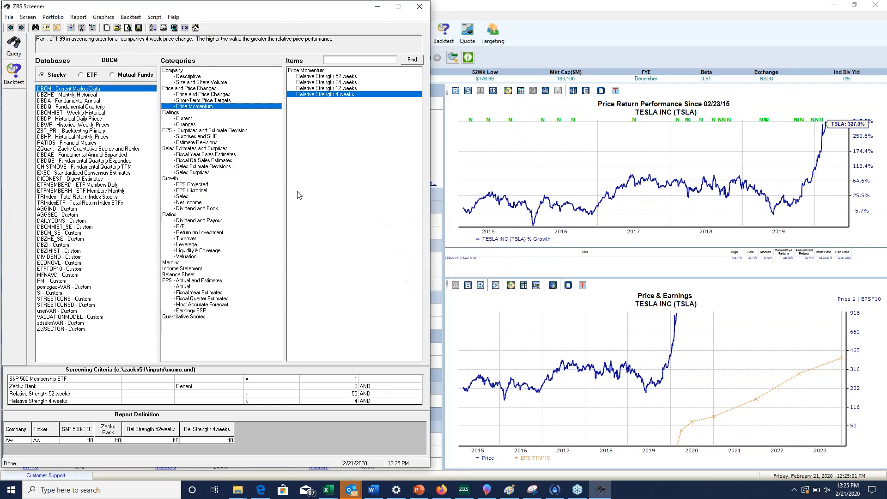
click(11, 78)
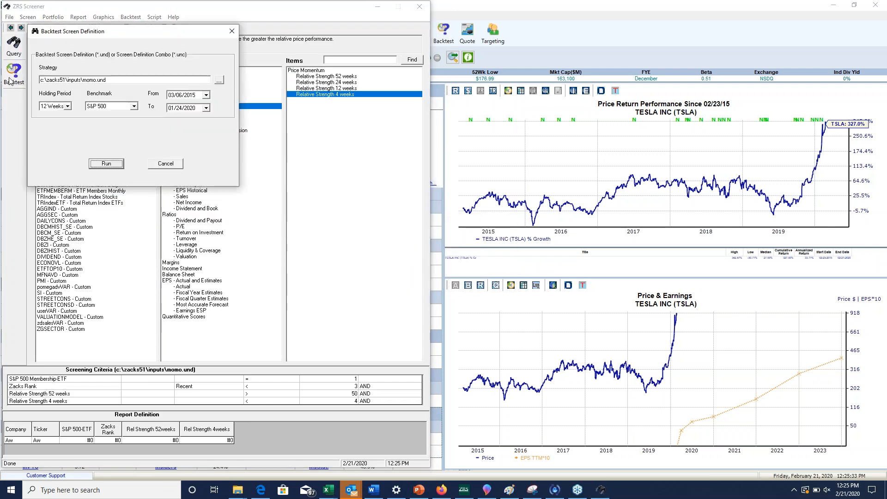
click(100, 166)
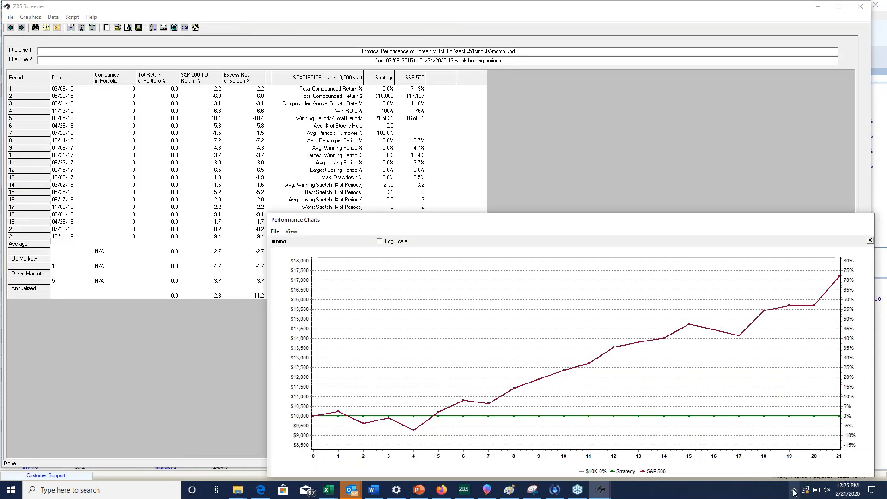
Step: Examine the rerun backtest's performance chart and period table, and return to the screening criteria
click(794, 491)
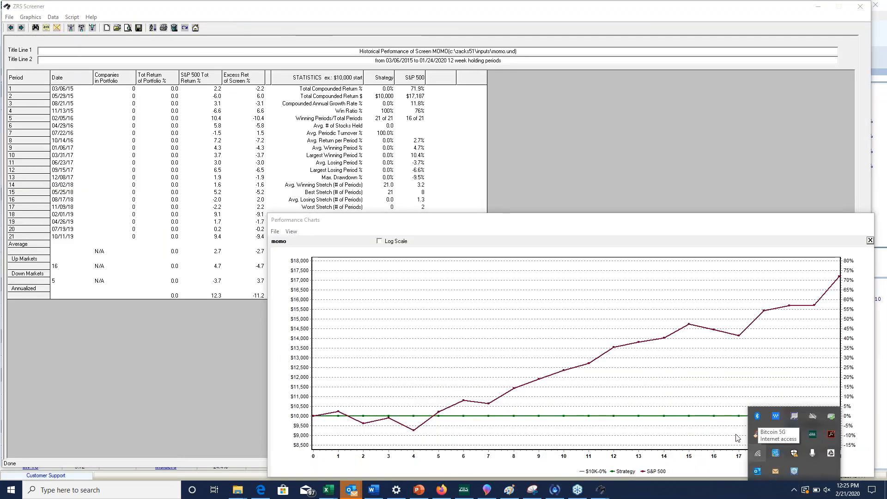
click(344, 220)
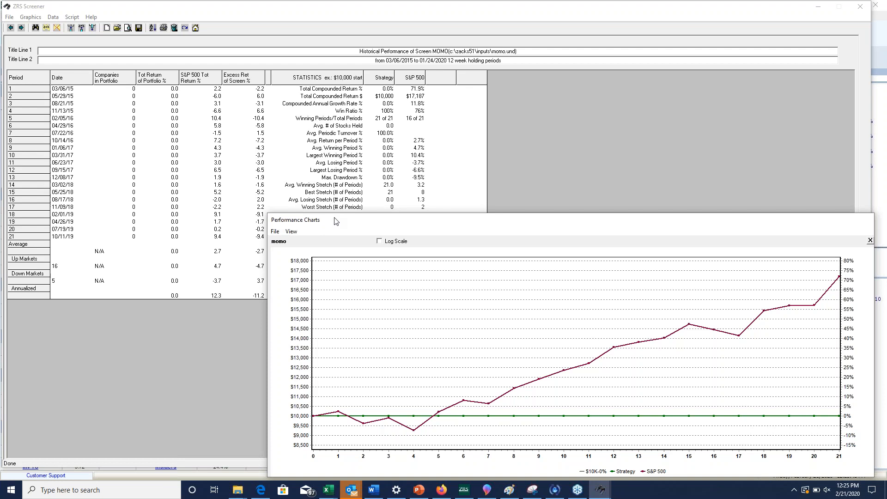
drag(344, 220, 36, 175)
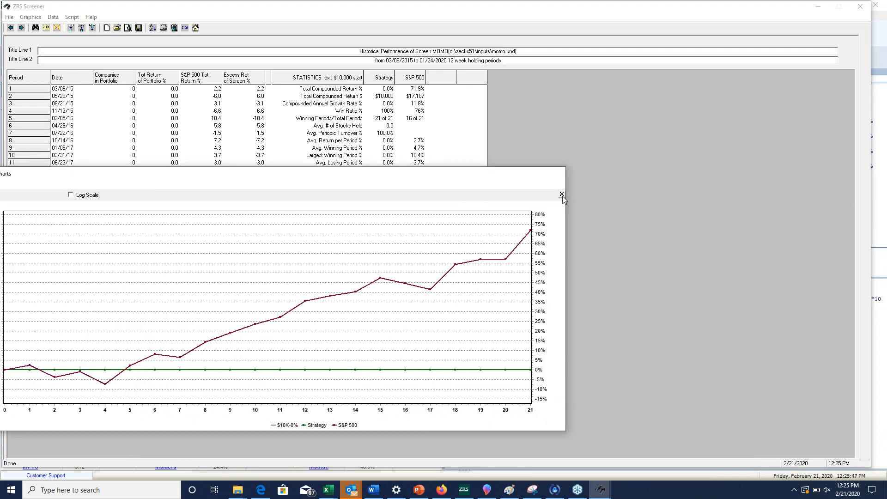
drag(422, 173, 560, 133)
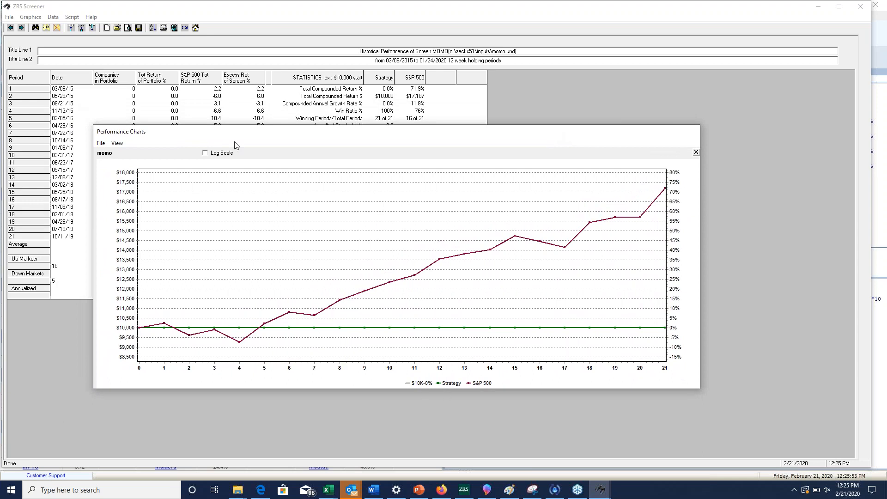
drag(235, 137, 196, 254)
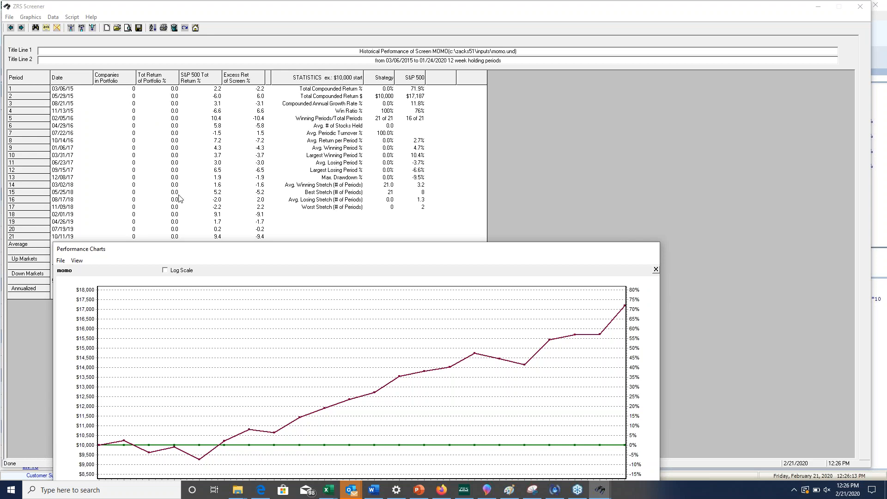
drag(176, 252, 184, 158)
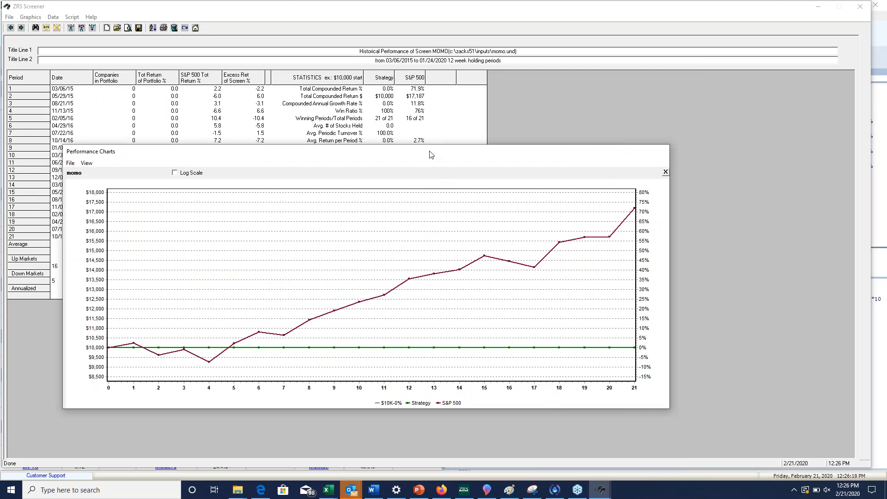
click(666, 174)
click(10, 29)
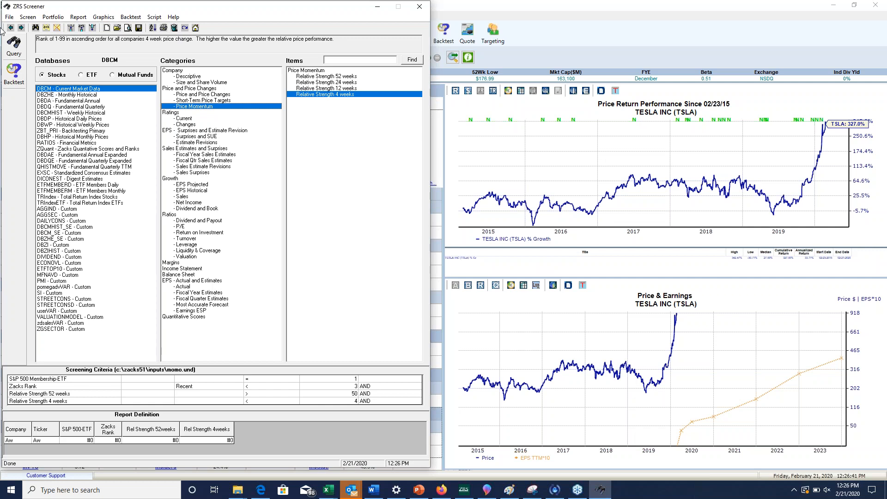
Step: Clear all screening criteria and the report definition to start with an empty screen
click(28, 17)
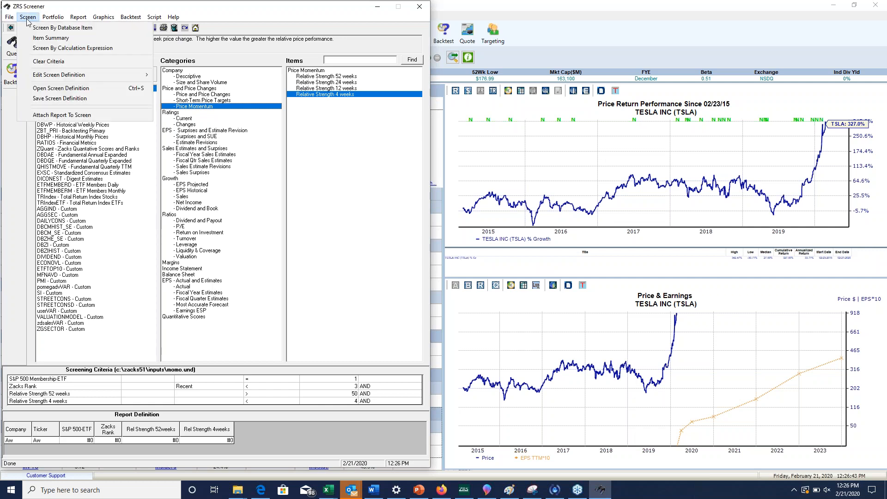
click(42, 63)
click(78, 17)
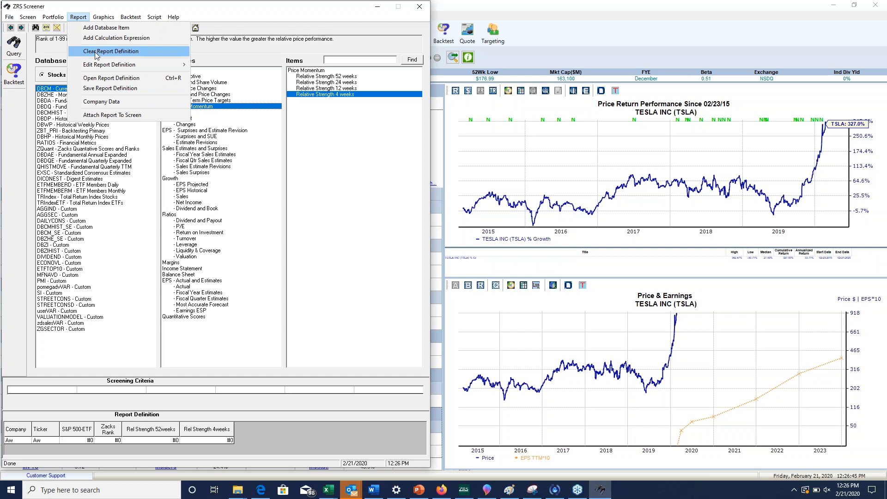
click(96, 55)
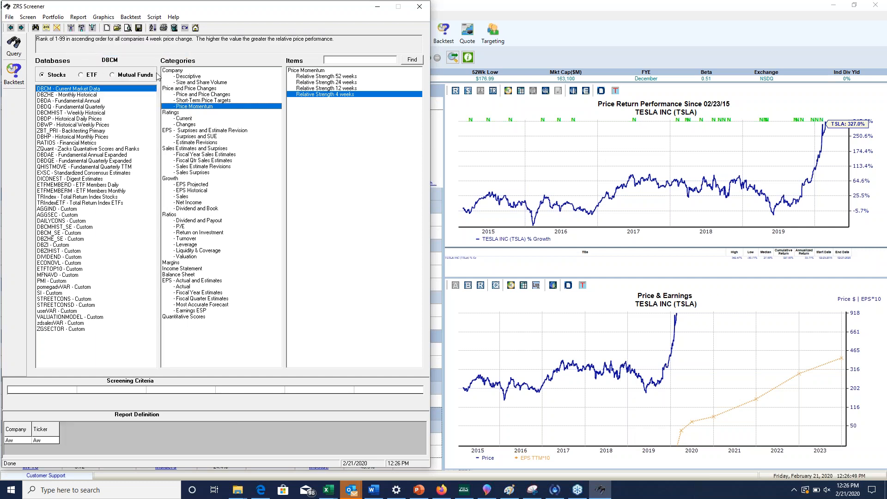
Step: Open the ticker list Russell 1000 Composite.txt as the screening universe
click(54, 17)
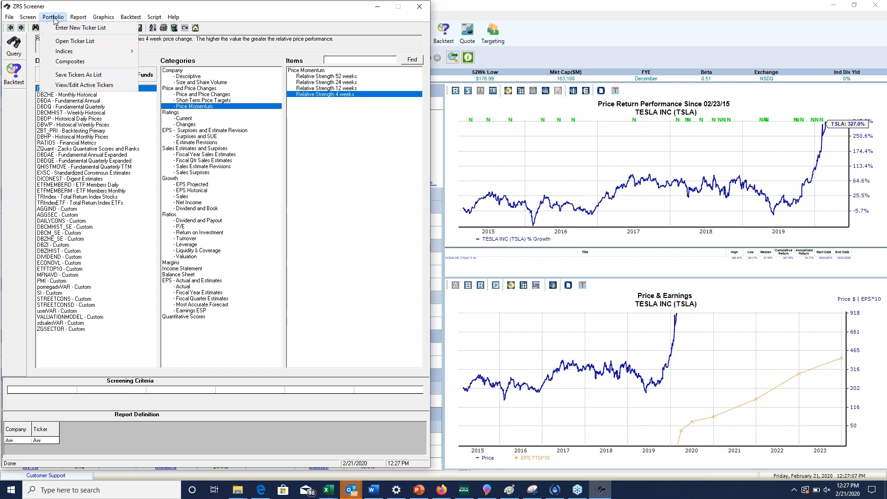
click(63, 41)
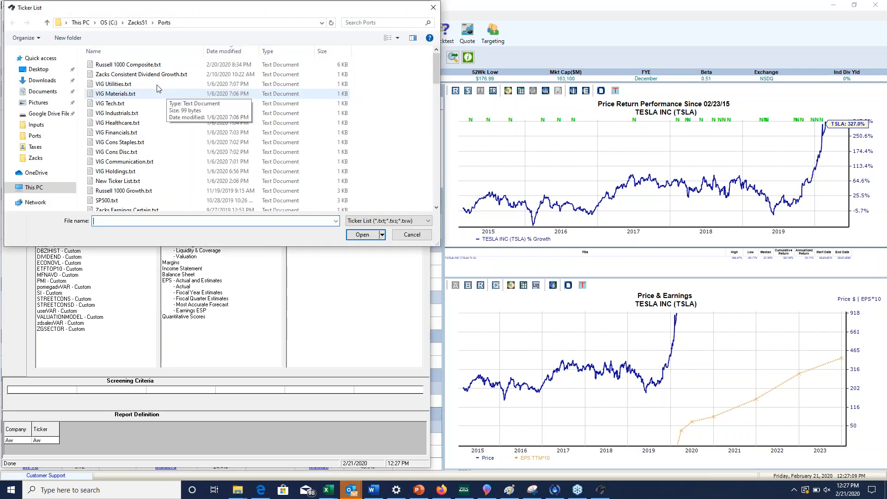
click(134, 65)
double_click(134, 66)
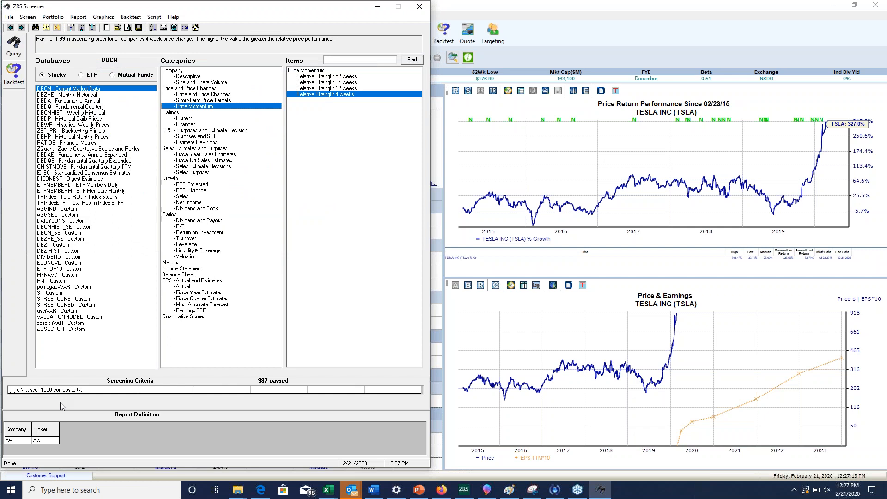
Step: Start a calculation expression on P/E using 12-month forward EPS Estimate with the AllUnRank uniform full-universe rank function
click(187, 227)
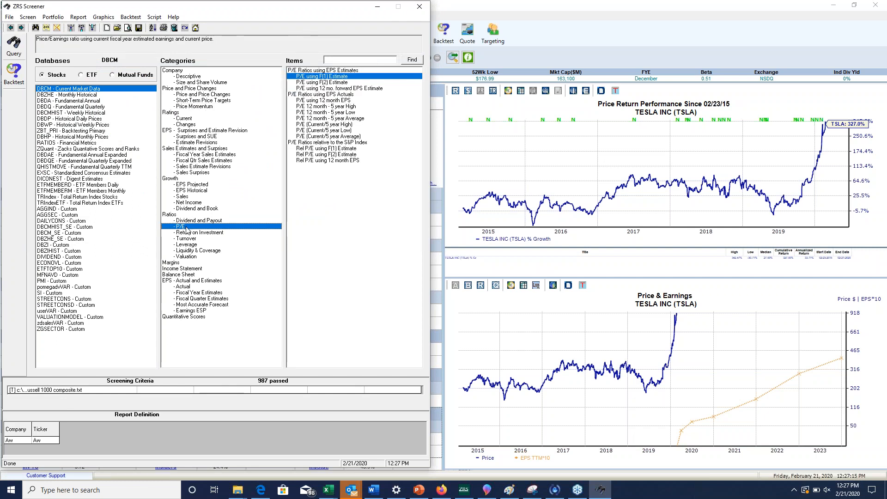
click(327, 89)
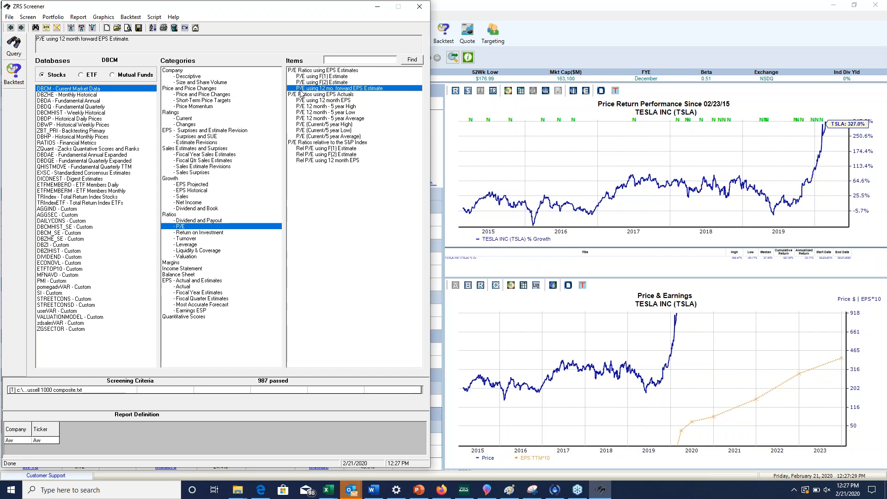
click(28, 17)
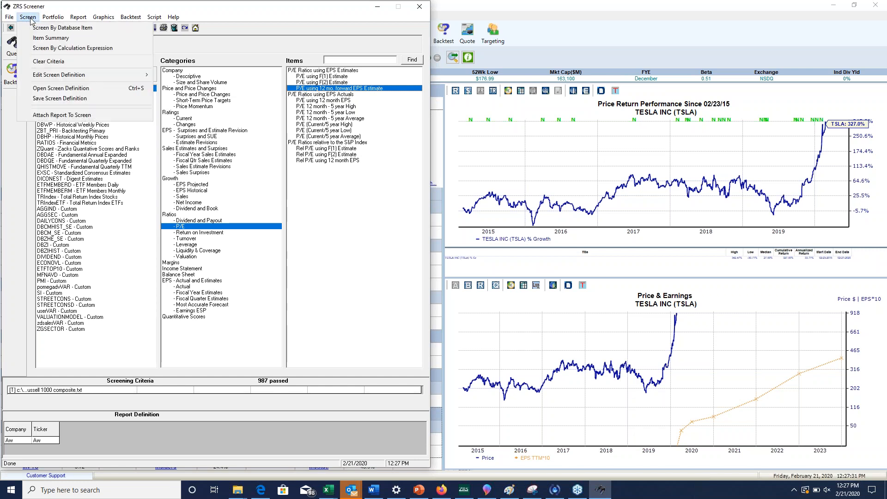
click(64, 49)
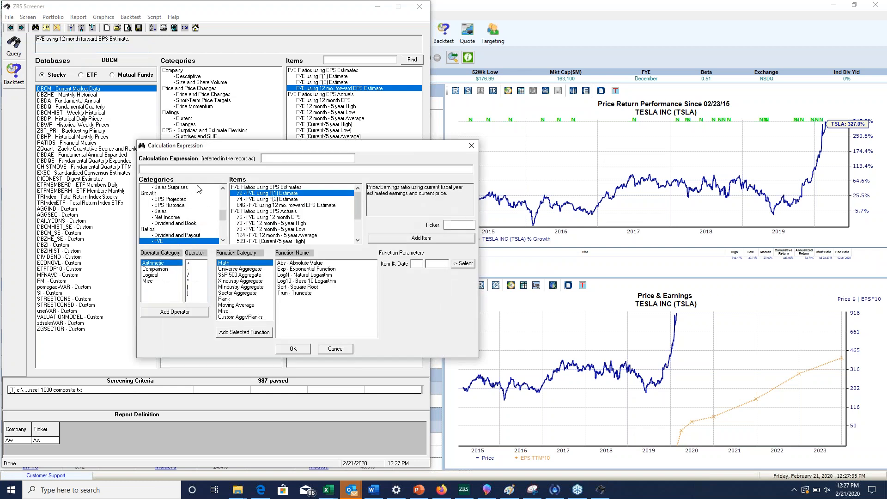
click(278, 206)
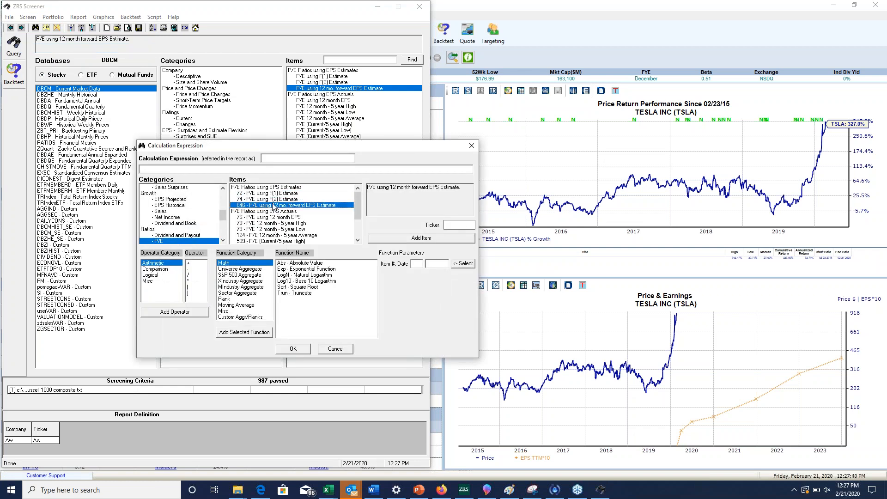
click(226, 299)
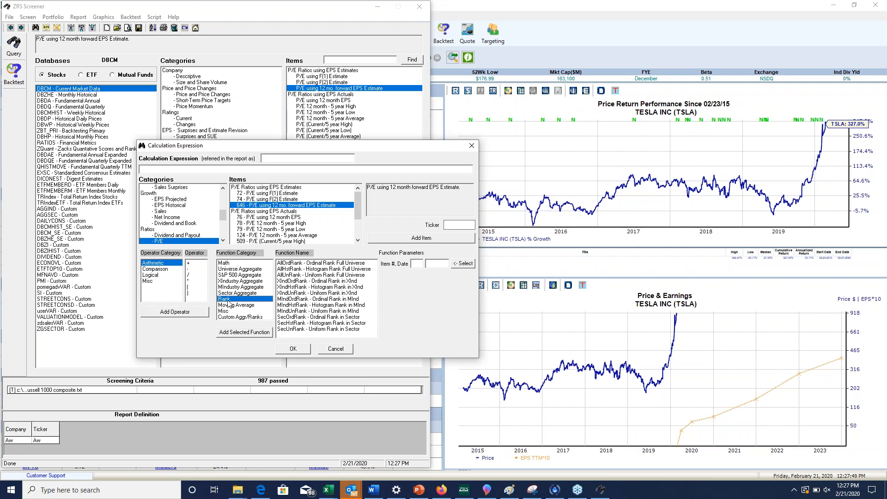
click(299, 275)
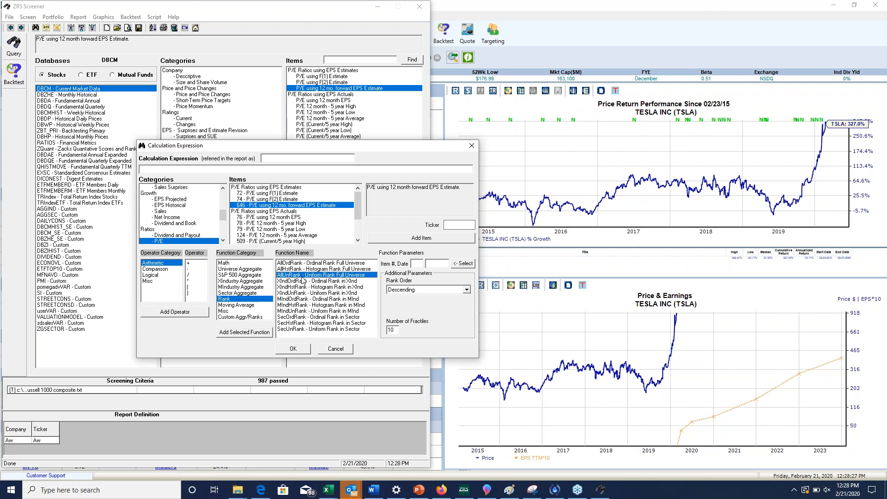
Step: Set the rank to 6 fractiles in ascending order and add the function for item 646 to the expression
double_click(391, 330)
text(6)
click(466, 290)
click(417, 298)
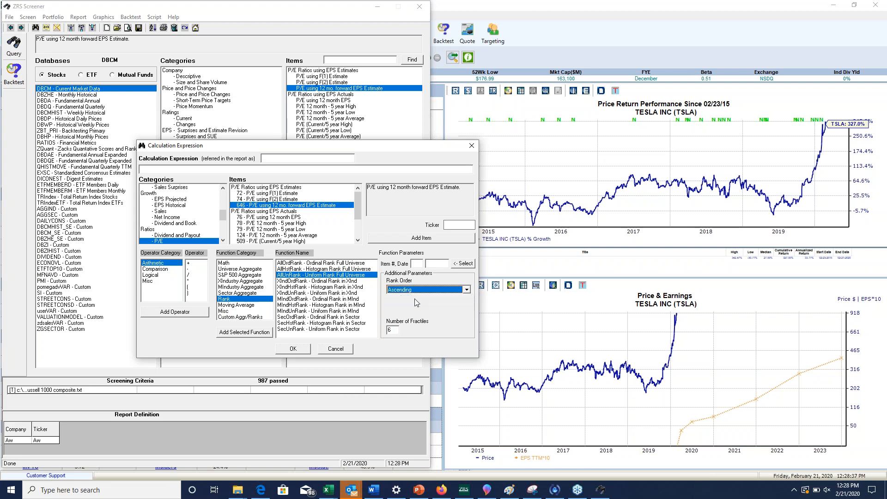
click(395, 331)
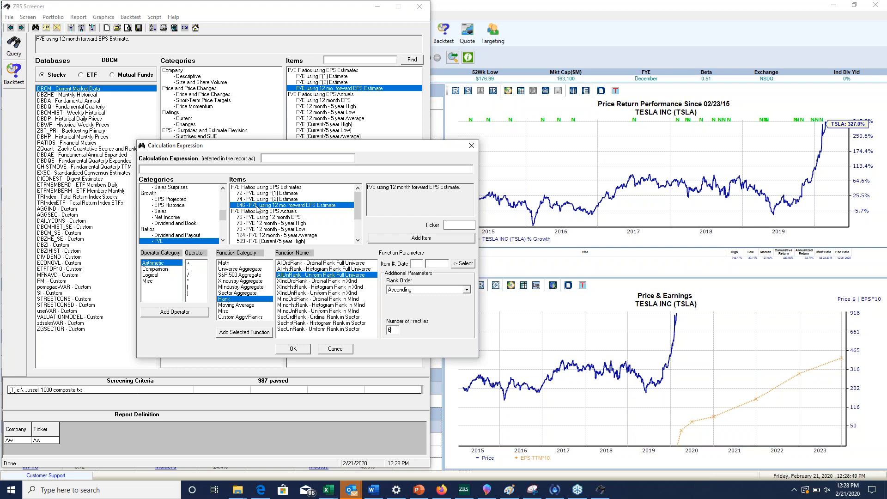
click(463, 265)
click(242, 332)
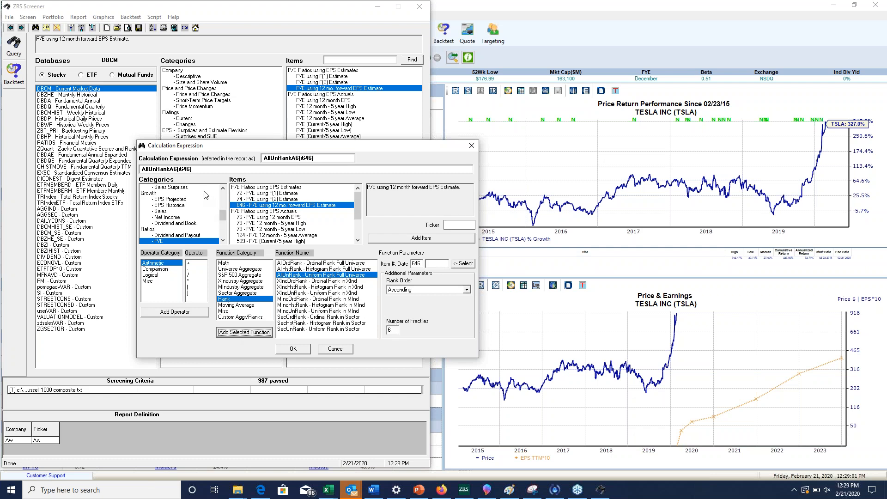
Step: Invert the ranked item so the expression reads AllUnRankA6(1/i646), and accept the calculation expression
click(182, 169)
text(1/)
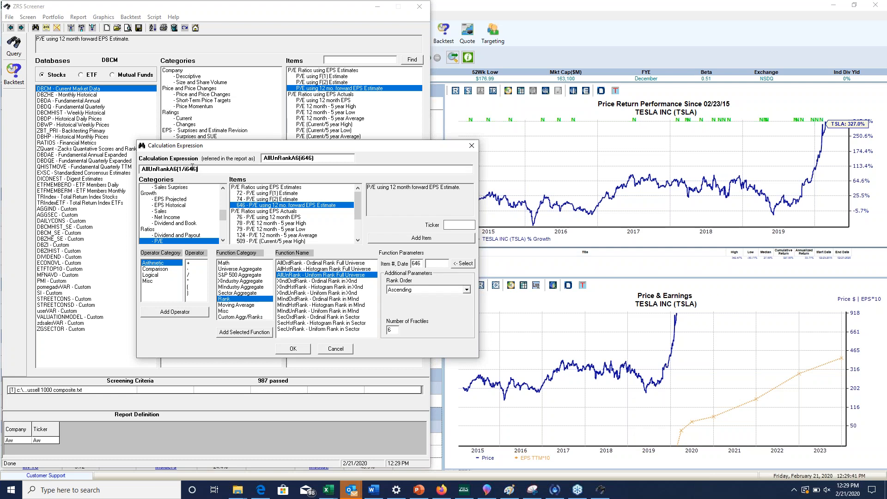
click(300, 351)
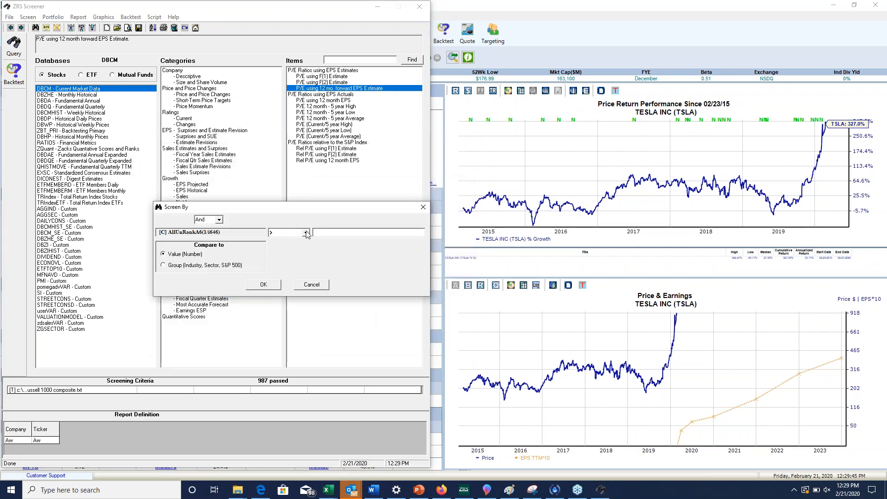
Step: Screen for companies whose AllUnRankA6(1/i646) value is greater than 4
click(306, 233)
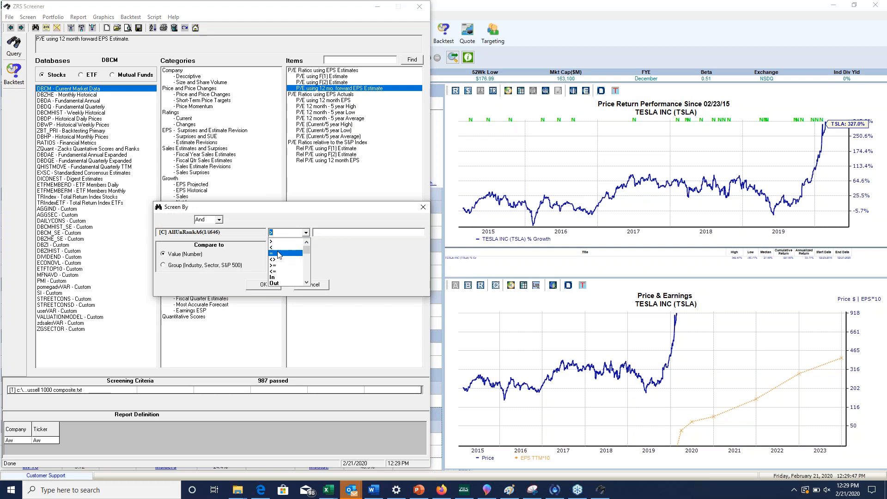
click(279, 254)
click(327, 233)
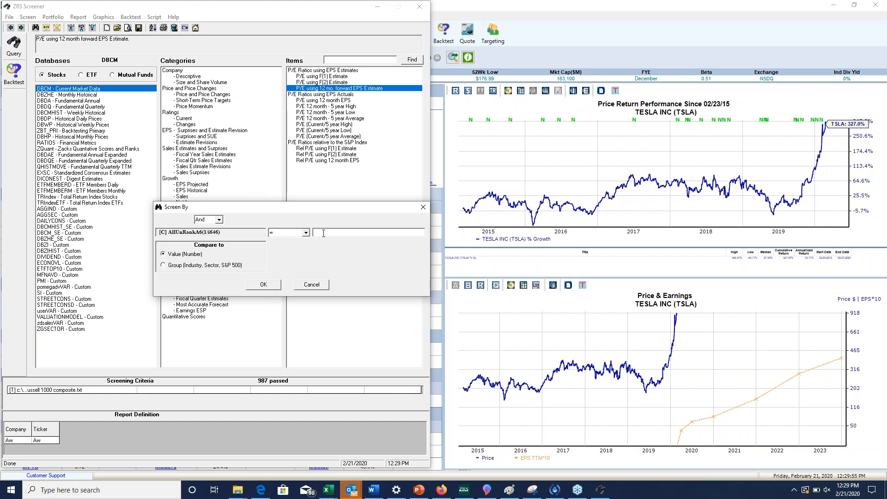
click(306, 232)
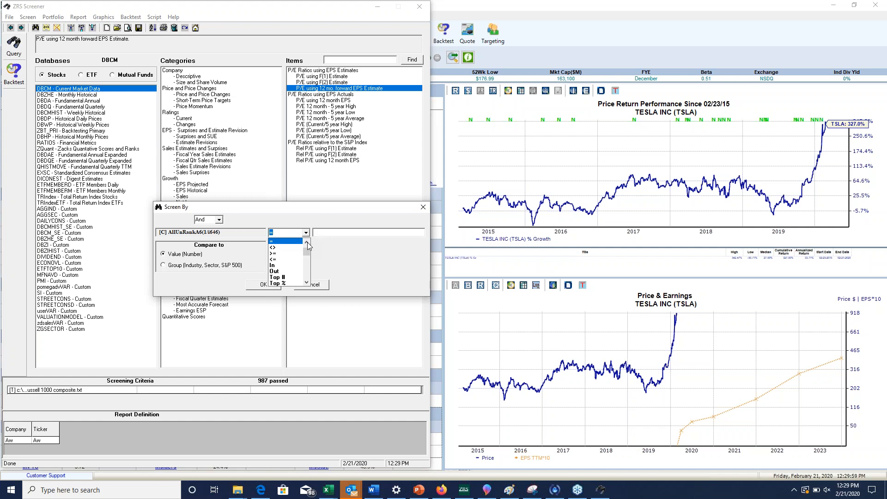
click(306, 242)
click(306, 242)
click(292, 242)
click(325, 233)
text(4)
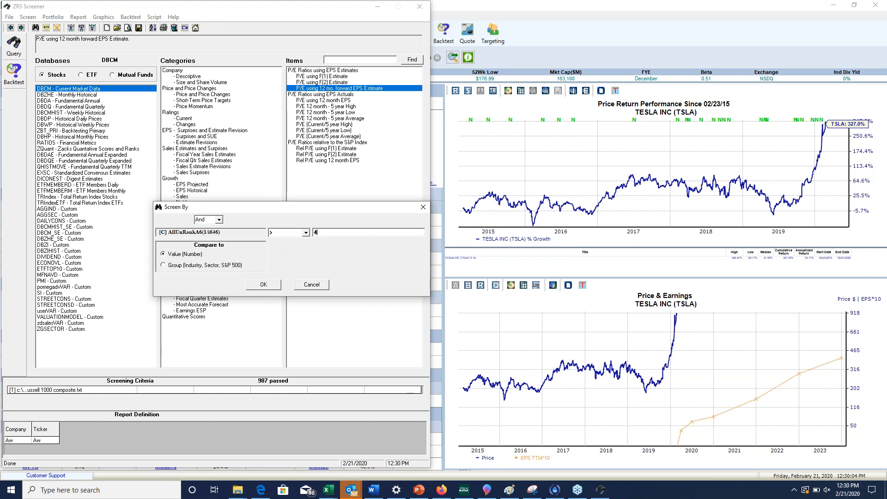
click(262, 289)
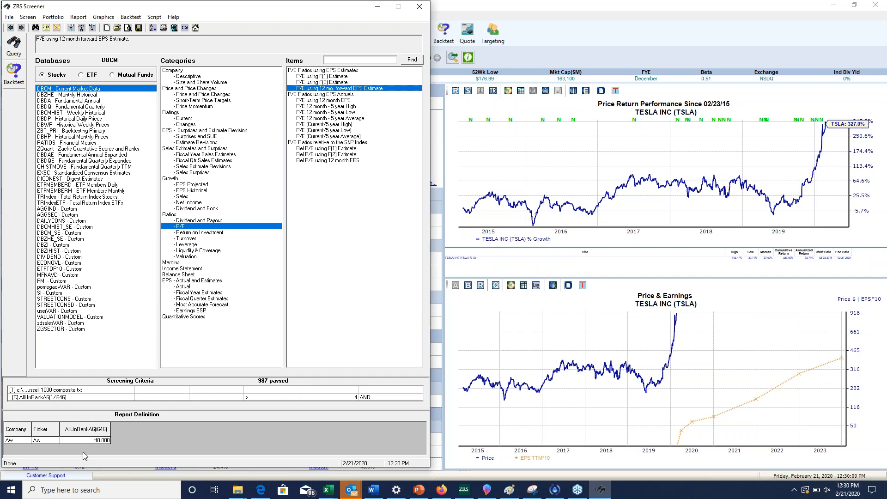
Step: Add P/E using 12-month forward EPS Estimate to the report and run the query, loading all passing companies
right_click(314, 88)
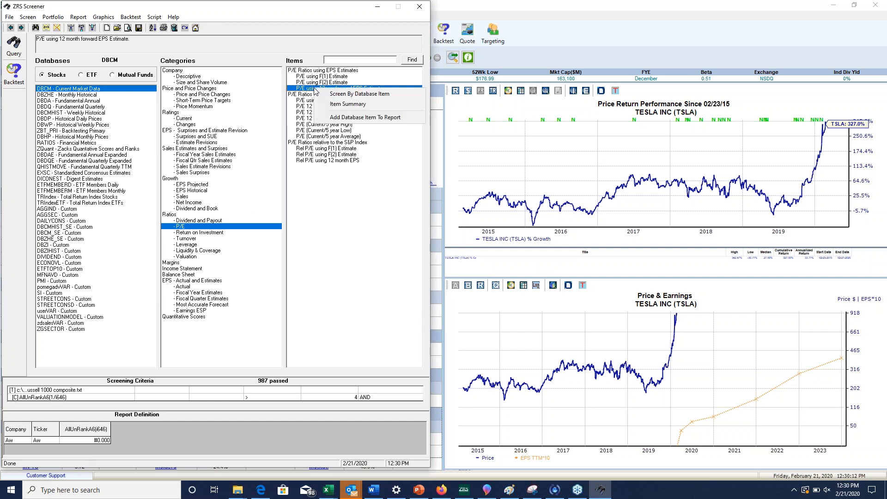
click(344, 118)
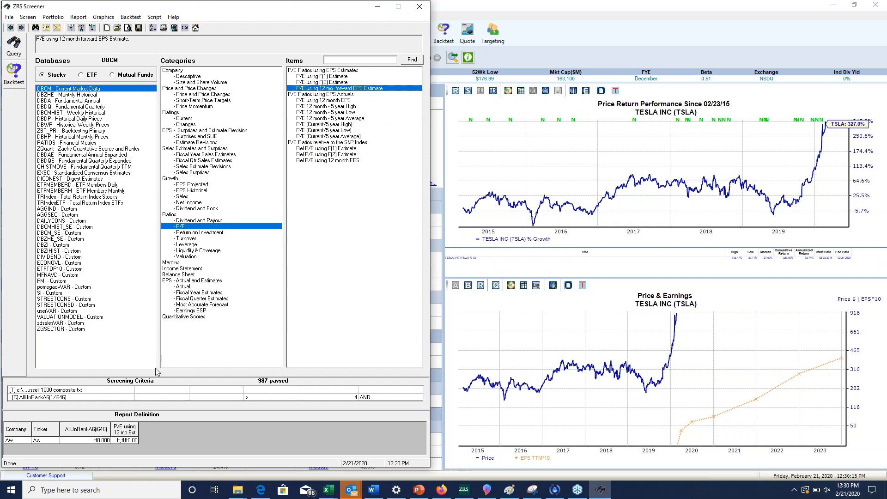
click(14, 46)
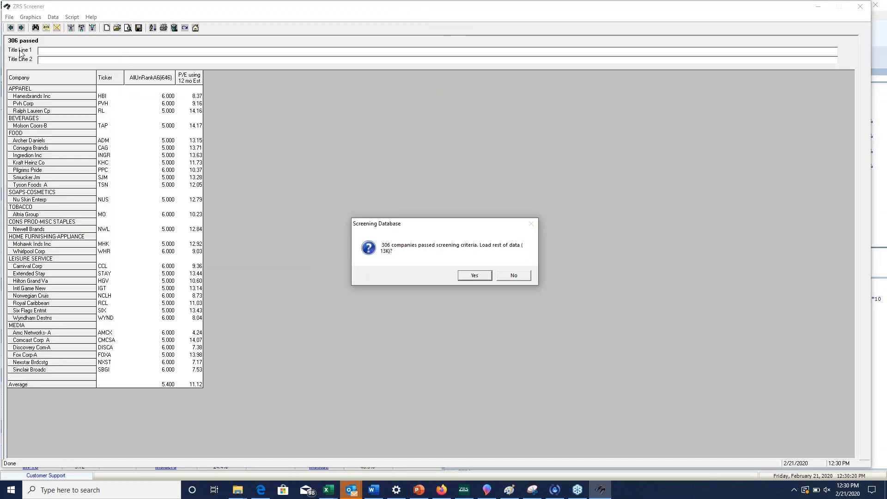
click(477, 279)
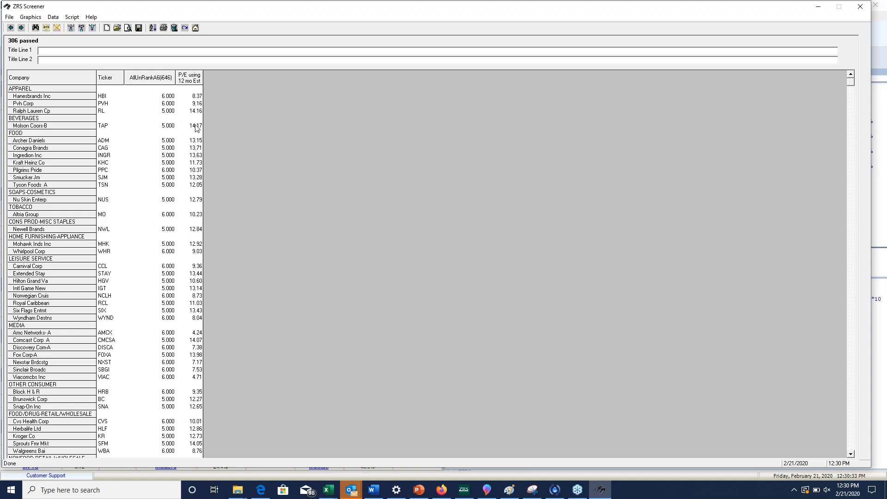
Step: Examine the forward P/E values and ranks of the passing companies, and return to the screening criteria
drag(196, 128, 194, 186)
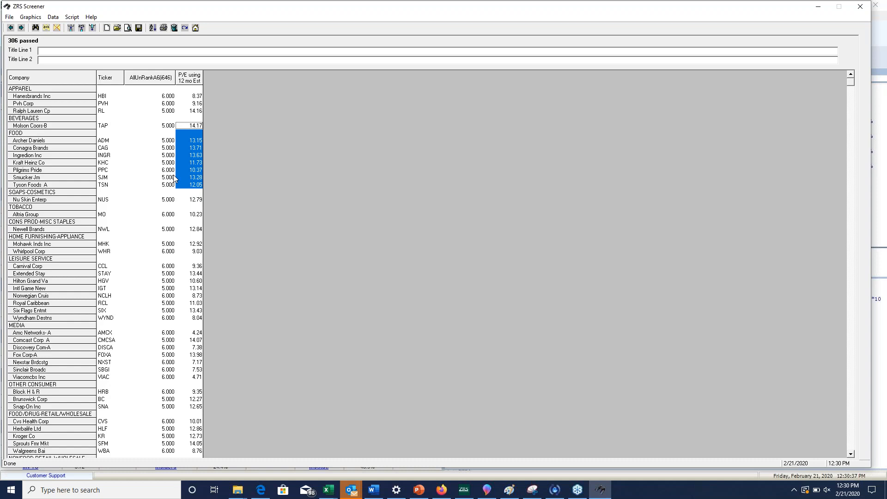
click(157, 186)
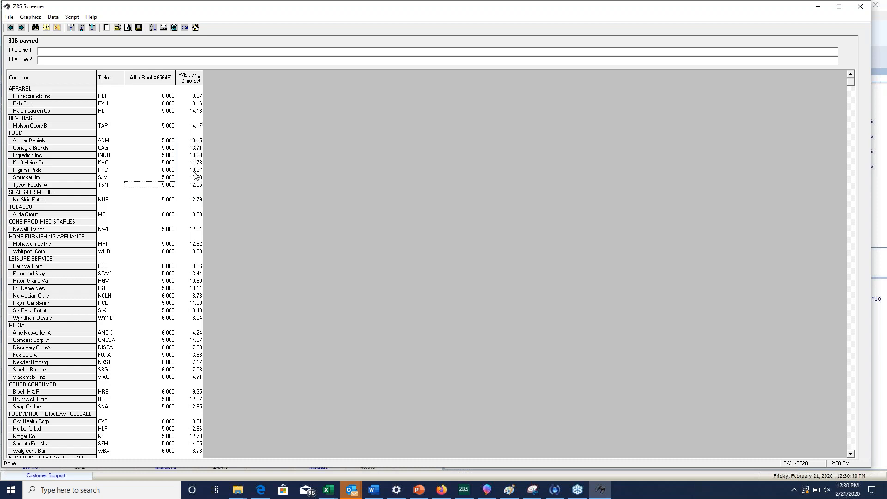
drag(195, 186, 195, 132)
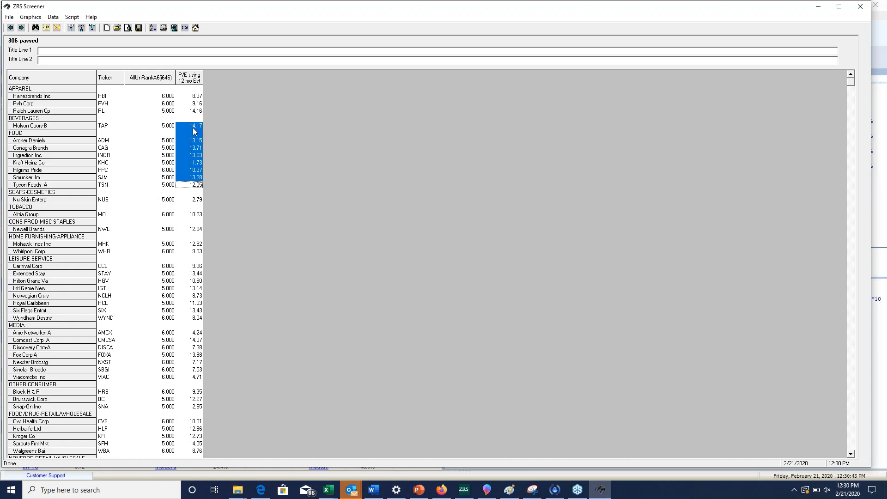
drag(100, 142, 104, 189)
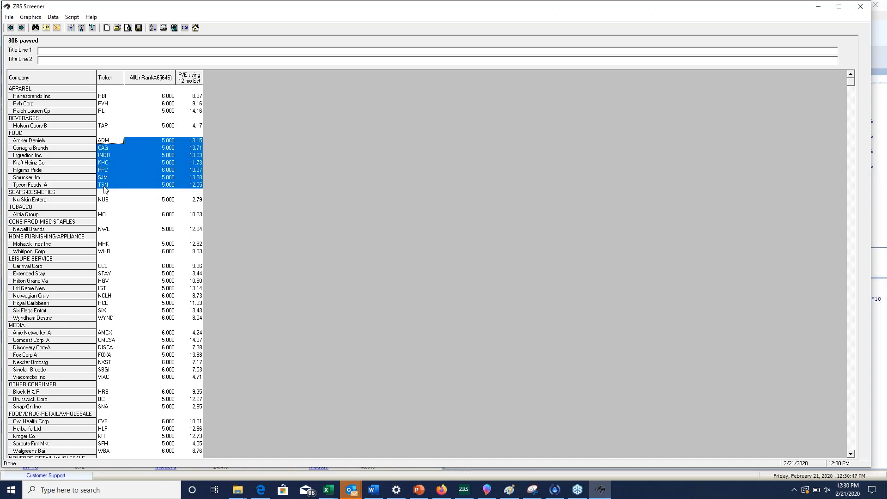
click(103, 215)
drag(196, 148, 194, 371)
click(194, 377)
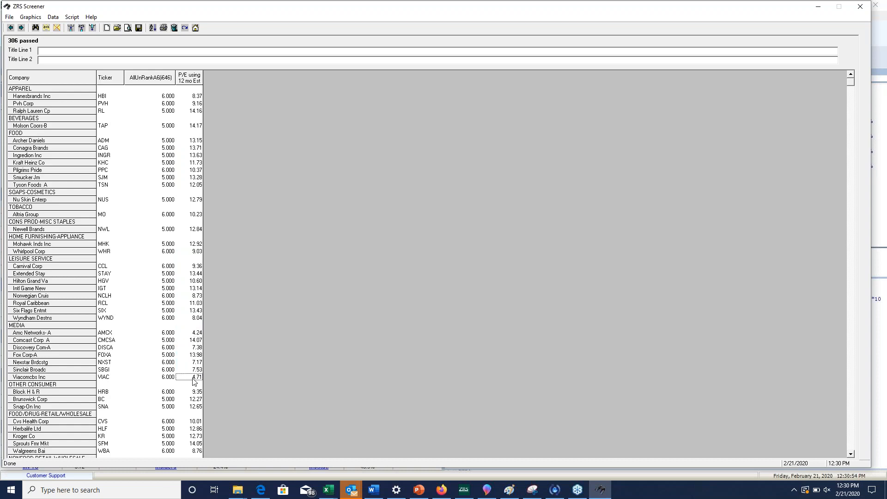
click(10, 29)
Step: Start a new calculation expression, clear the old one, and choose the AllUnRank full-universe uniform rank for ROE - Most Recent 12 months (%)
click(187, 234)
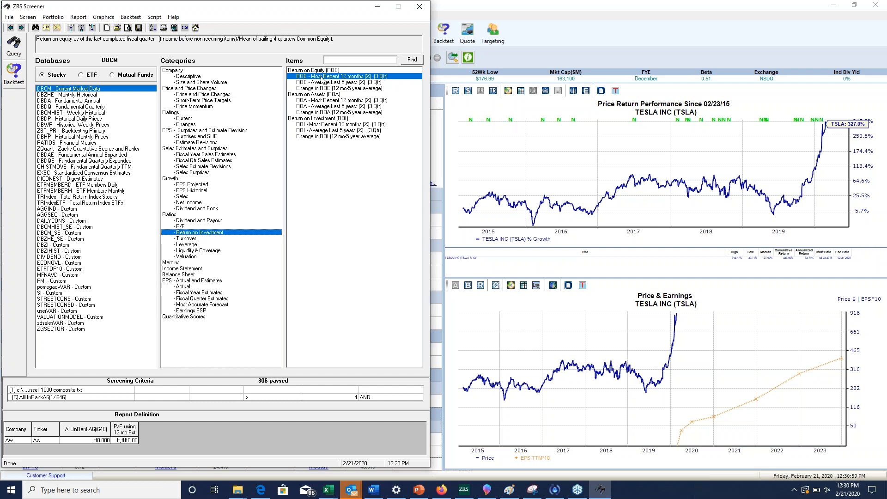
click(33, 18)
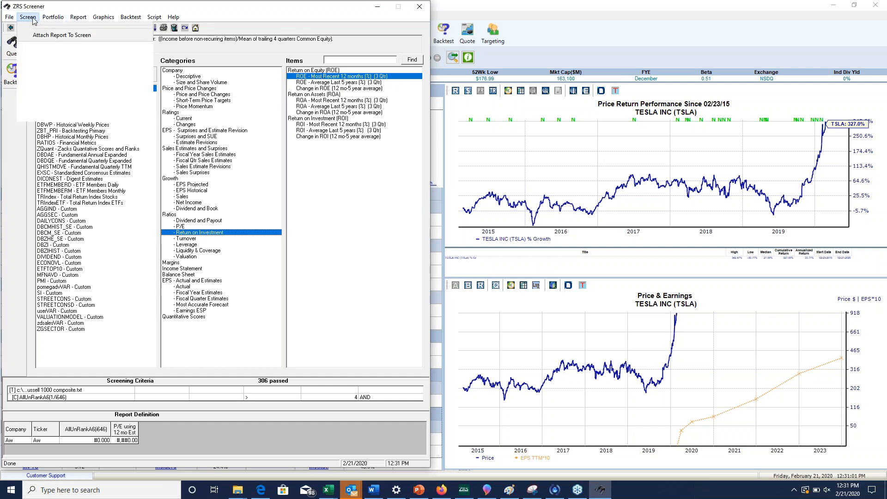
click(51, 50)
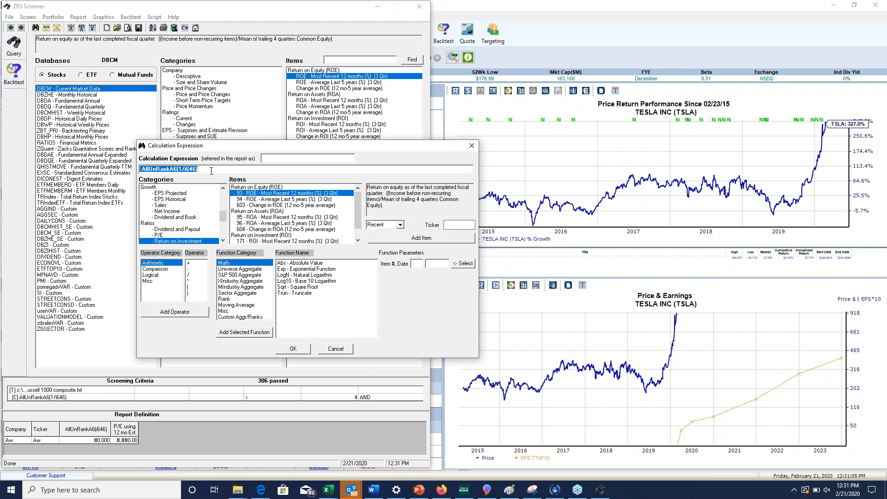
key(BackSpace)
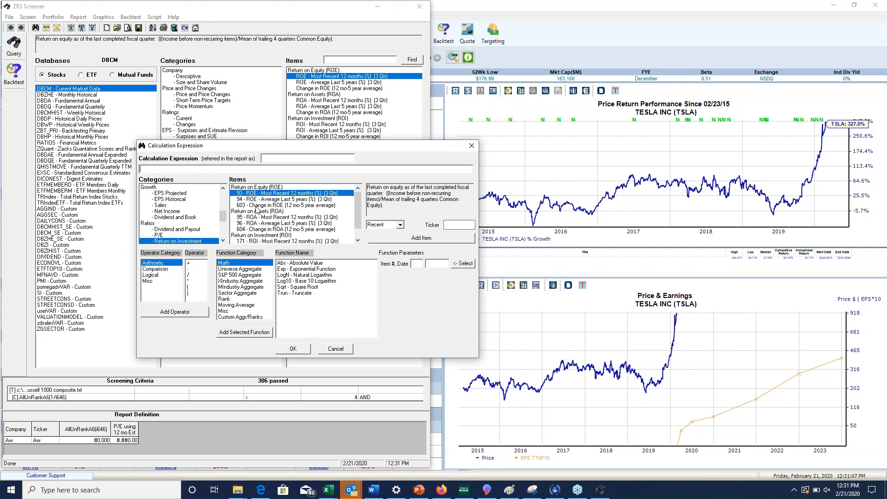
click(226, 300)
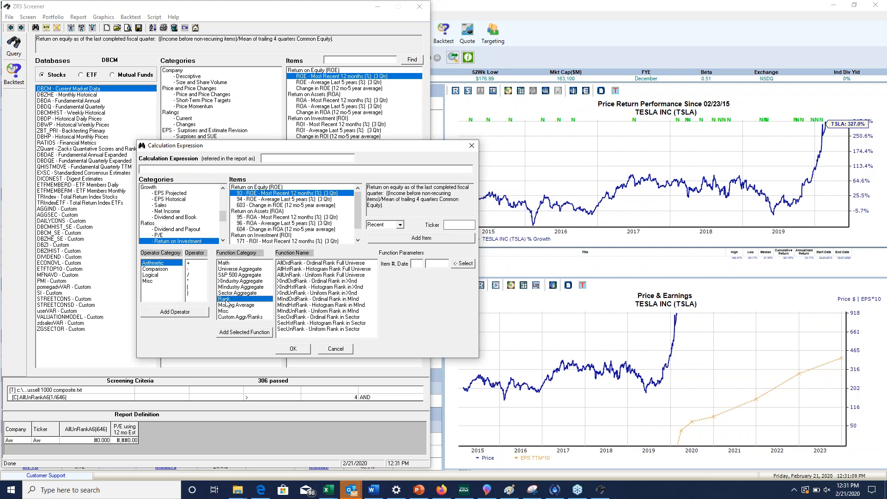
click(307, 269)
click(308, 276)
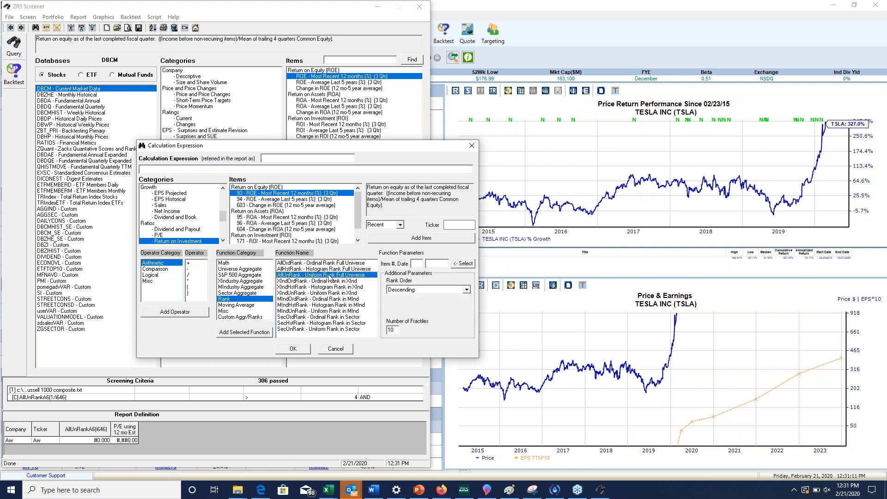
click(458, 265)
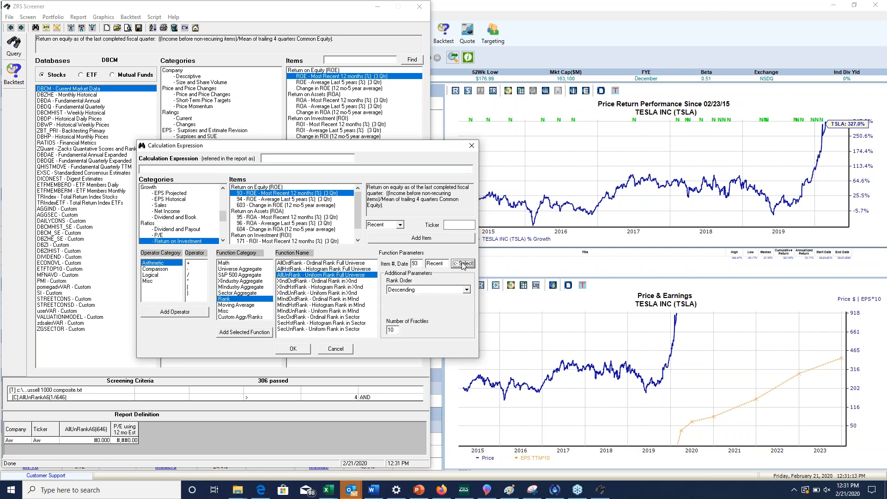
Step: Set the rank order to Ascending with 6 fractiles, add the function as AllUnRankA6(i93), and accept the calculation expression
click(465, 290)
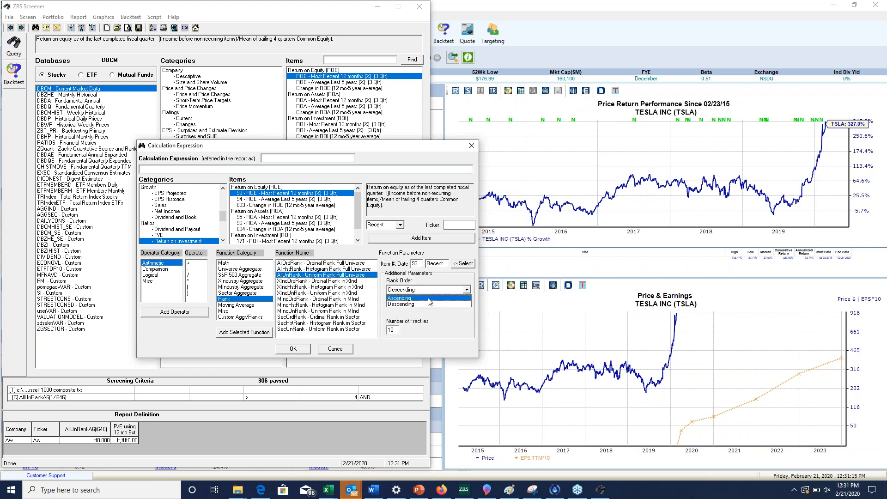
click(400, 298)
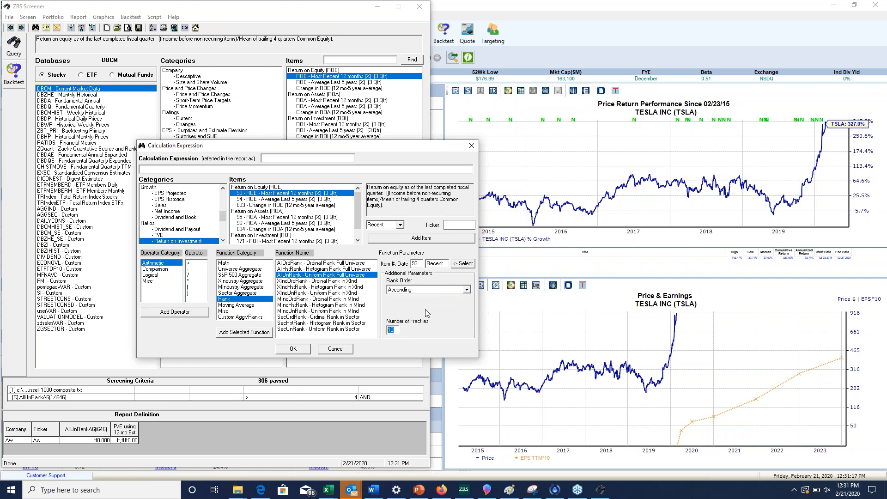
text(6)
click(237, 333)
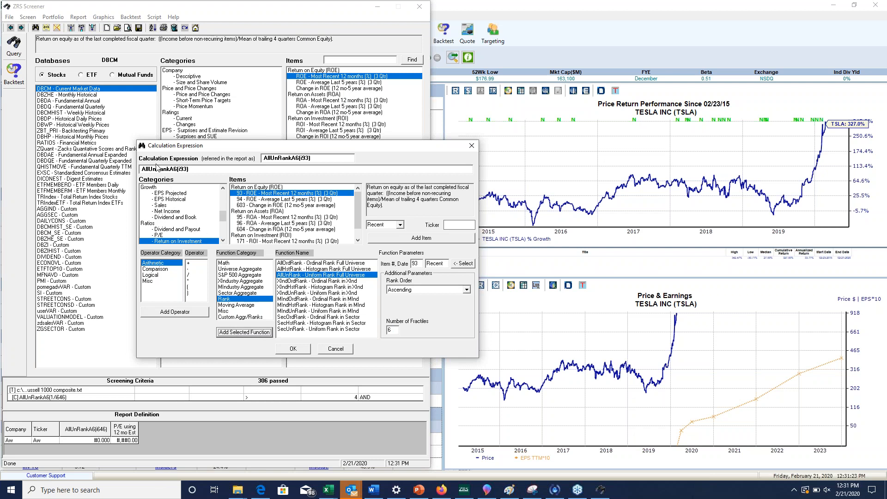
click(294, 350)
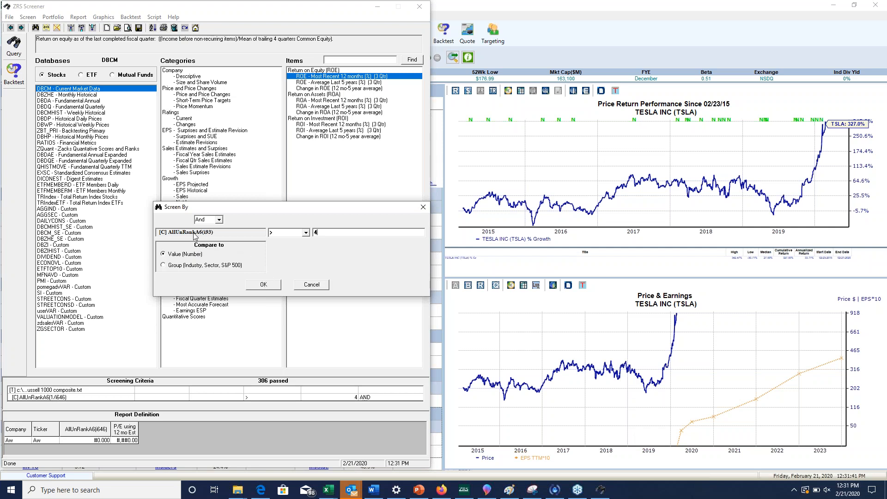
Step: Screen for companies whose AllUnRankA6(i93) value is greater than 4, run the query, and return to the screening criteria
click(262, 284)
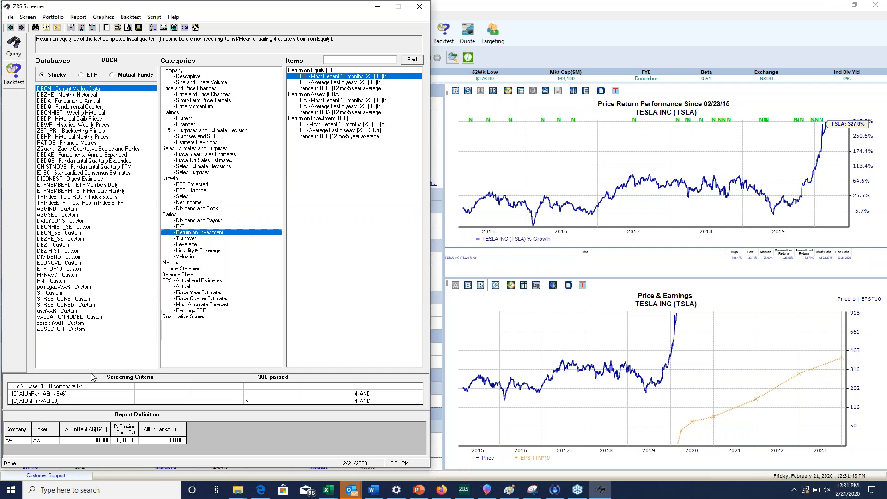
click(17, 54)
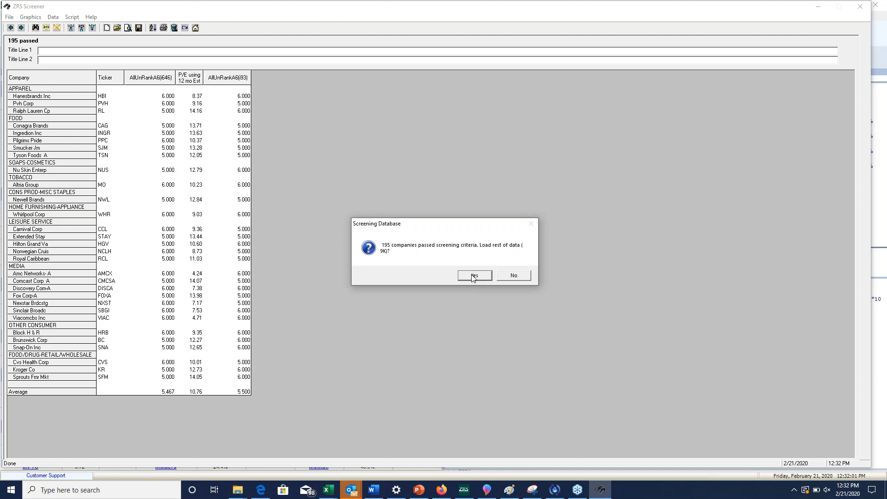
click(506, 276)
click(6, 27)
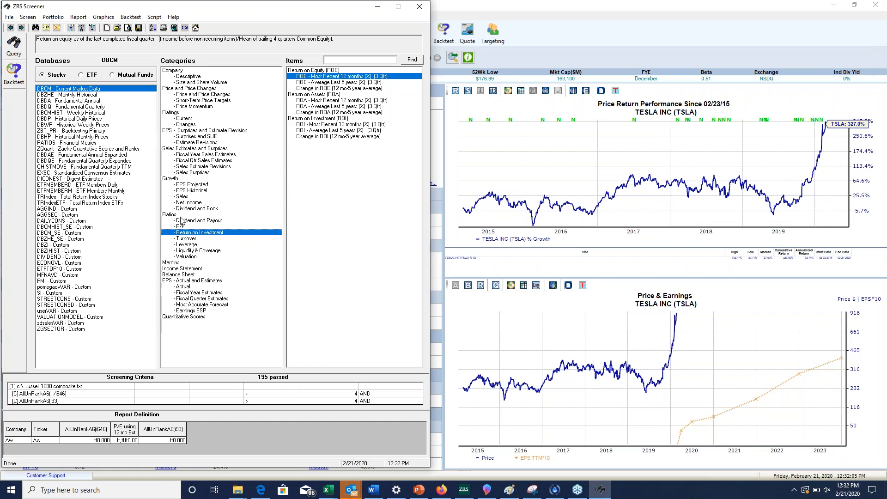
Step: Add the recent ROE - Most Recent 12 months (%) to the report and run the query, loading all passing companies
right_click(310, 76)
click(335, 105)
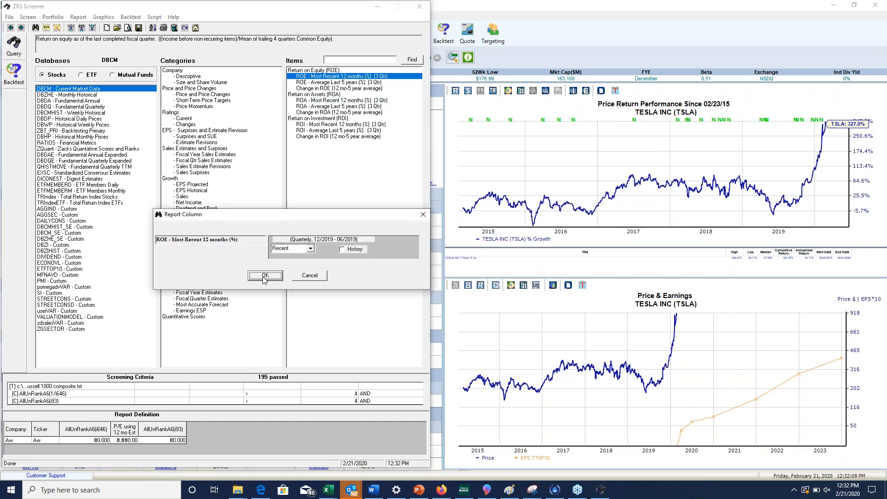
click(263, 278)
click(11, 46)
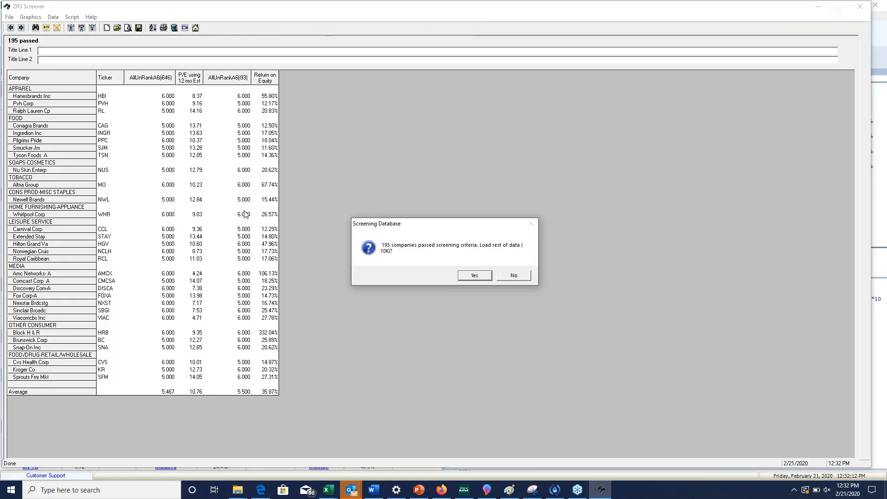
click(469, 276)
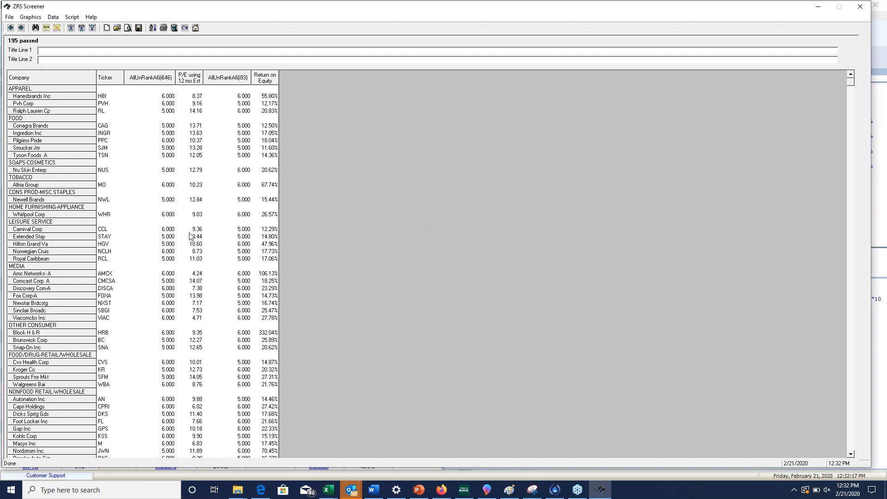
Step: Compare the forward P/E and return on equity values across industries in the report, and return to the screening criteria
drag(191, 232, 197, 259)
click(193, 254)
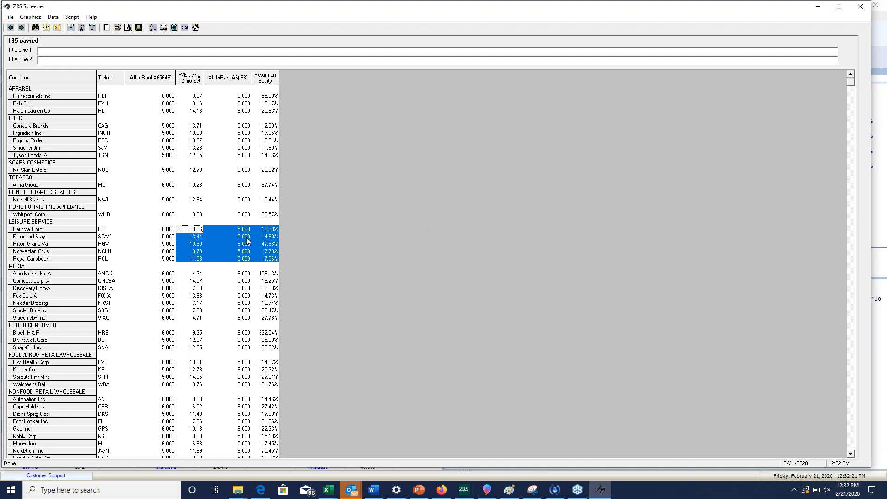
drag(269, 230, 269, 319)
click(269, 341)
mouse_move(269, 348)
mouse_down()
mouse_move(270, 457)
mouse_move(283, 342)
mouse_up()
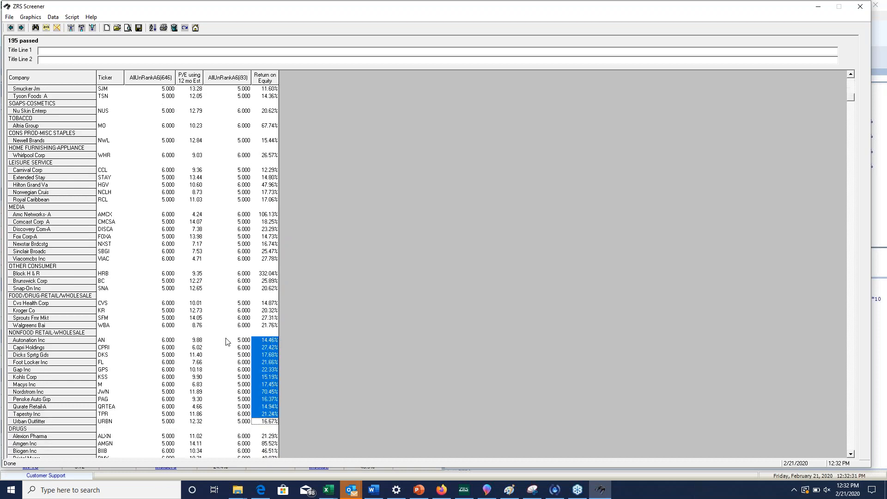
drag(204, 343, 194, 429)
click(193, 429)
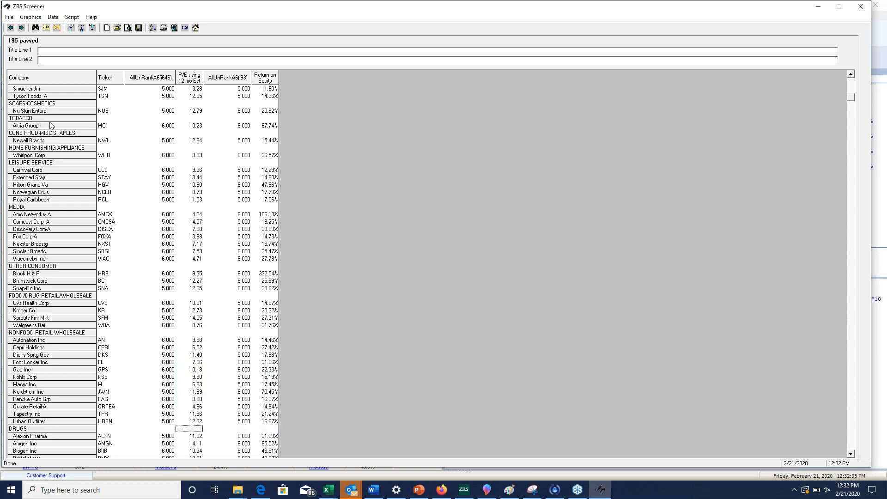
click(9, 28)
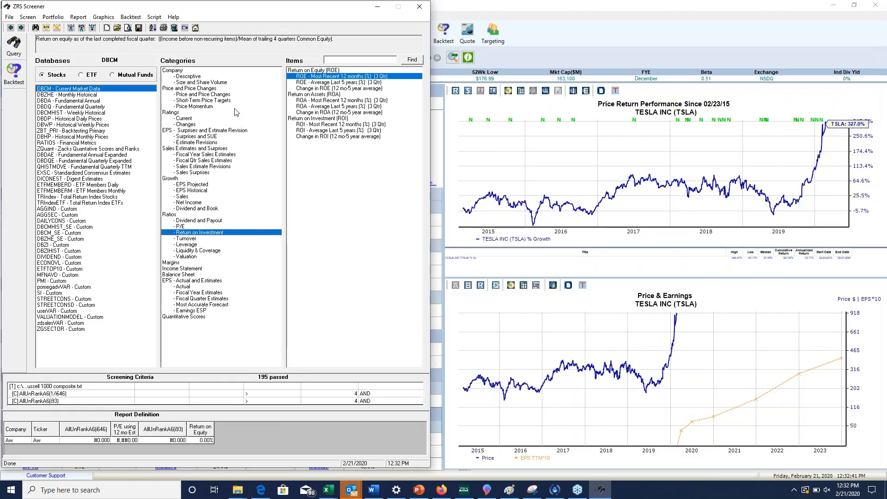
click(212, 119)
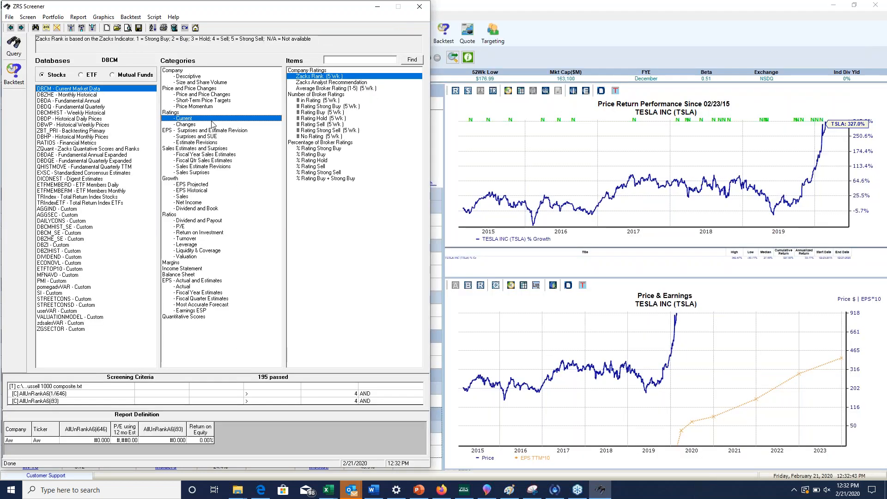
click(28, 17)
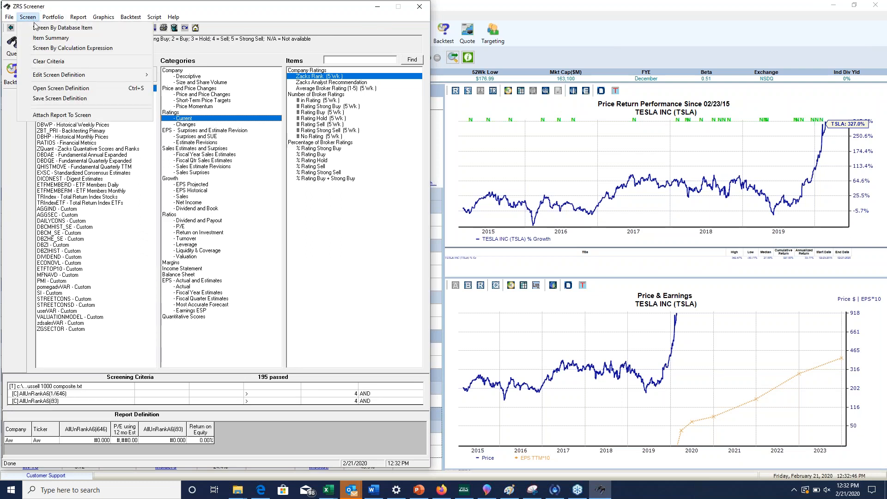
click(50, 49)
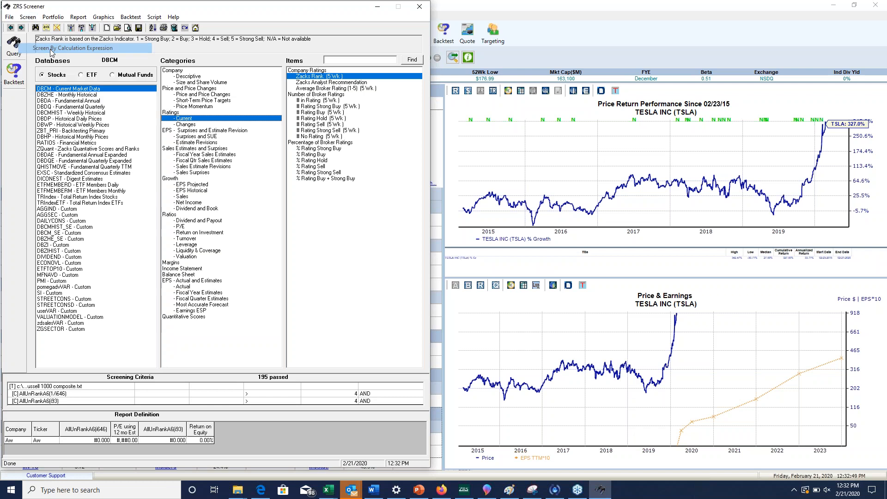
key(BackSpace)
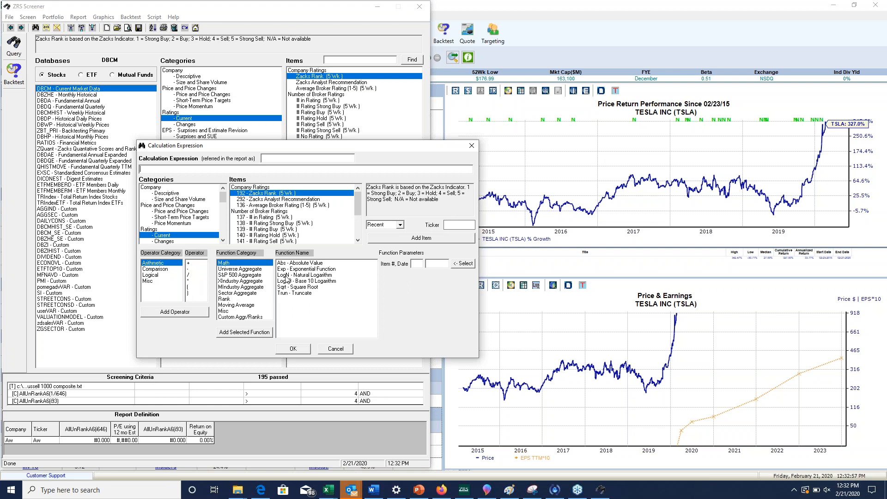
mouse_move(224, 197)
mouse_down()
mouse_move(224, 226)
mouse_move(224, 195)
mouse_up()
click(349, 347)
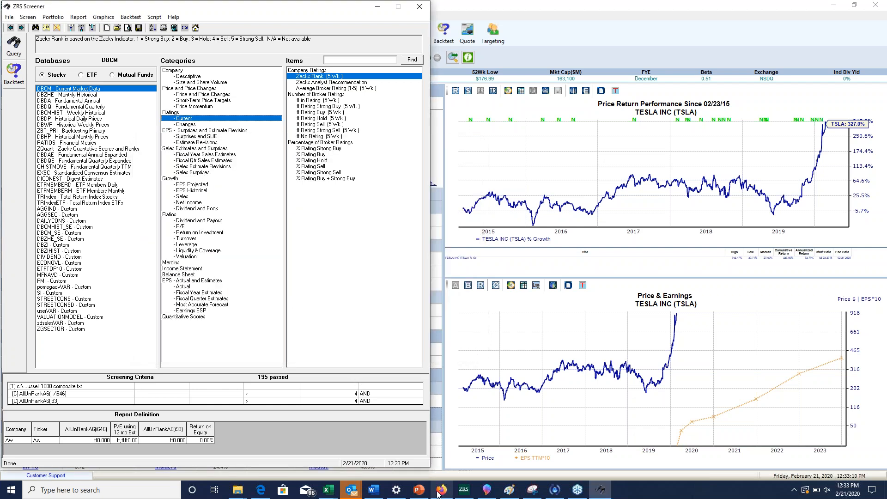
Step: Switch to Firefox and read the "What Is Quality?" article down to its Survey of Quality Metrics in Product Offerings
mouse_move(439, 494)
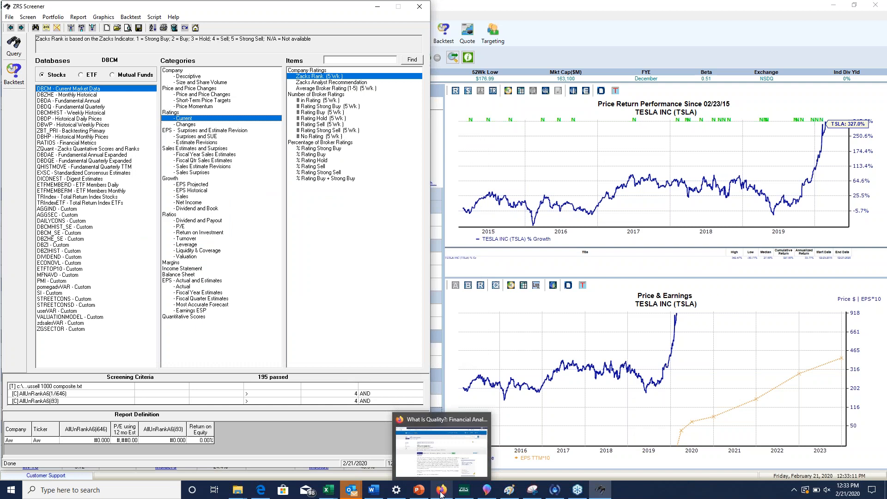
click(440, 494)
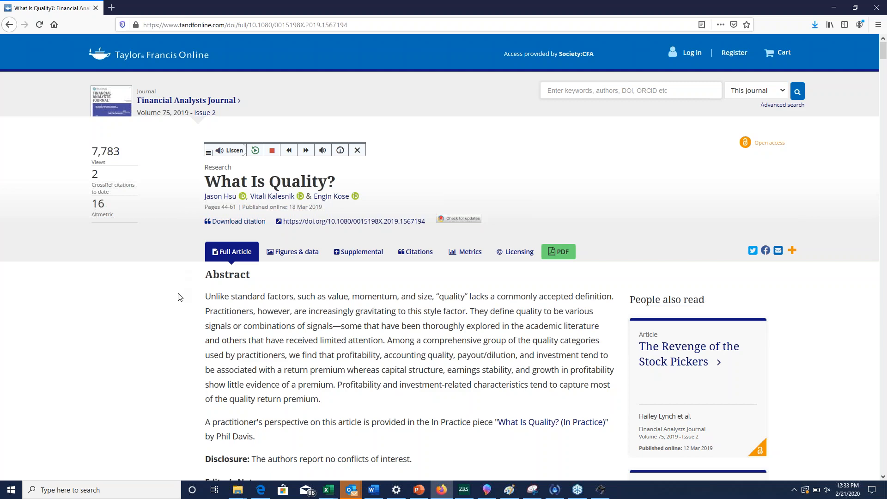
scroll(178, 329, down, 3)
scroll(178, 328, down, 3)
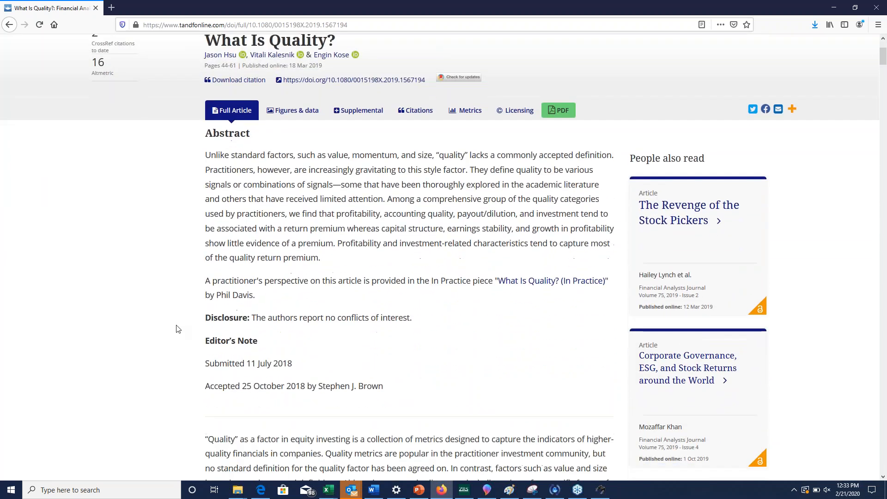
scroll(178, 329, up, 5)
scroll(178, 328, down, 10)
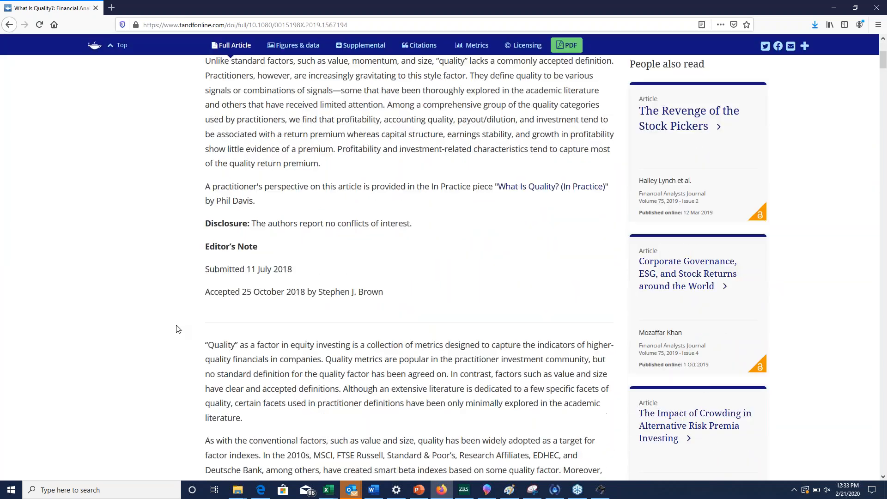
scroll(176, 329, down, 8)
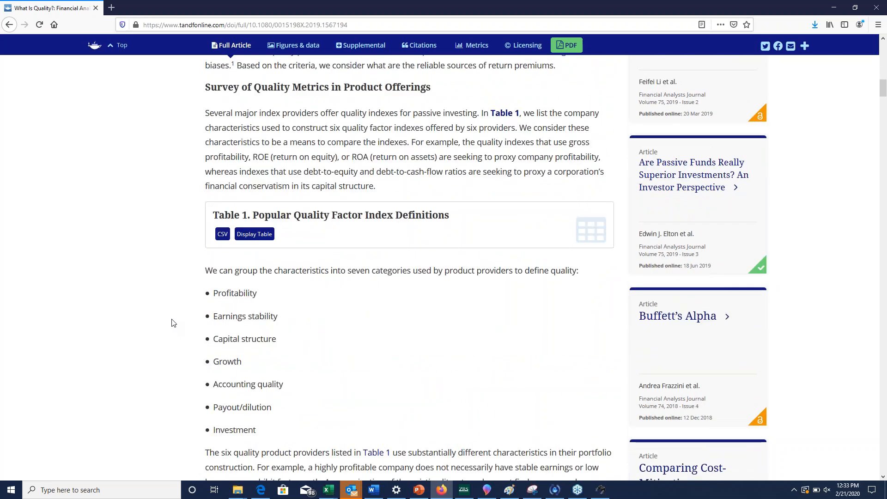
scroll(174, 322, down, 1)
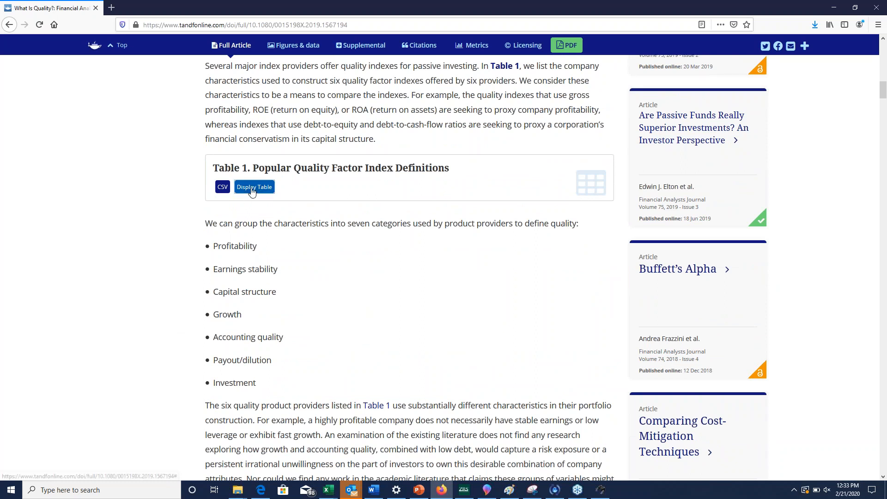
Step: Display Table 1, Popular Quality Factor Index Definitions, and examine the measures and broader quality categories of each index
click(254, 187)
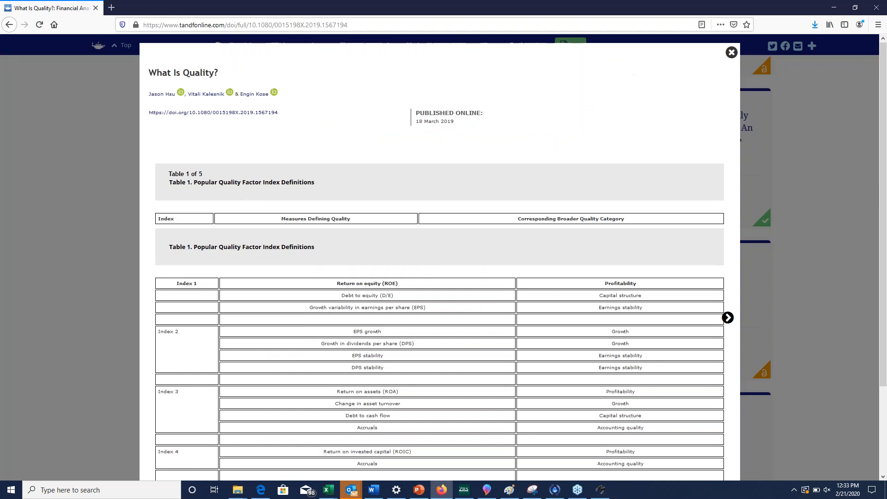
scroll(344, 302, down, 4)
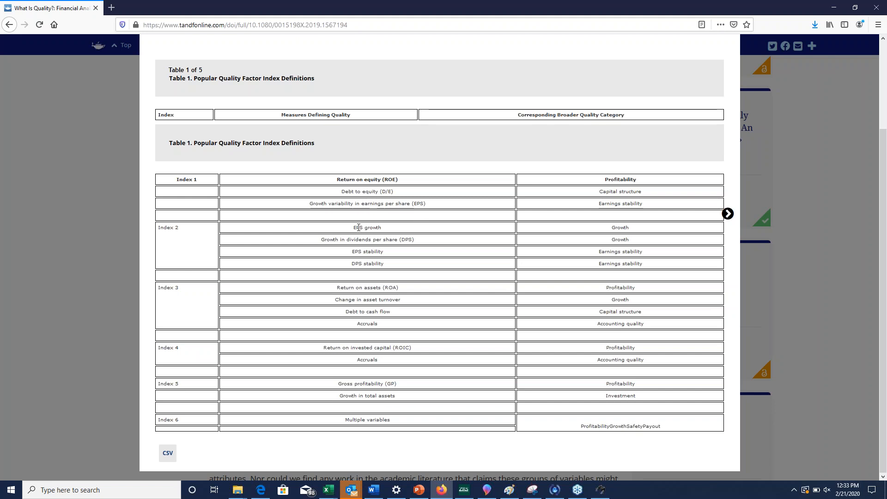
drag(353, 228, 376, 230)
click(386, 230)
scroll(331, 280, up, 3)
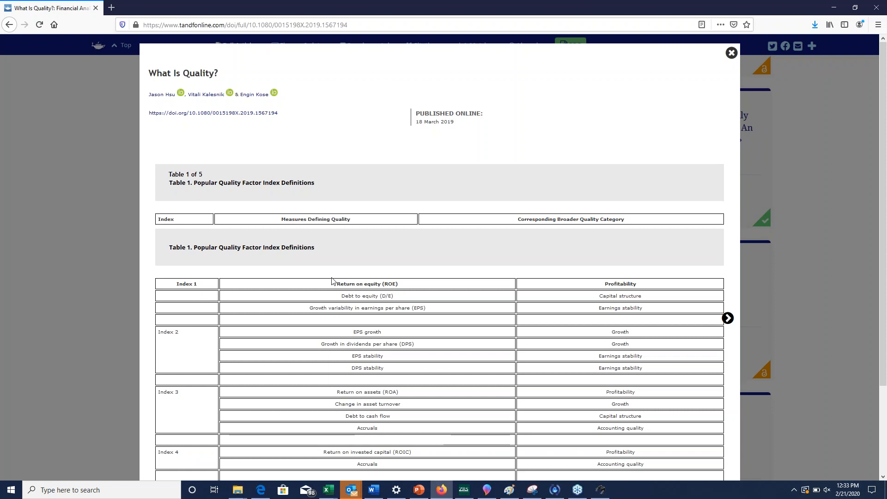
Step: Review Table 1, Popular Quality Factor Index Definitions, once more, close it and return to the article's abstract
click(732, 54)
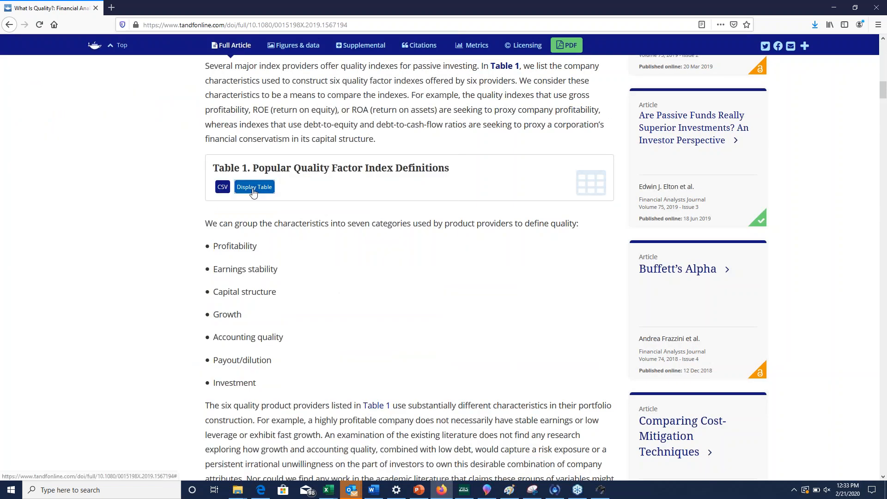
click(253, 188)
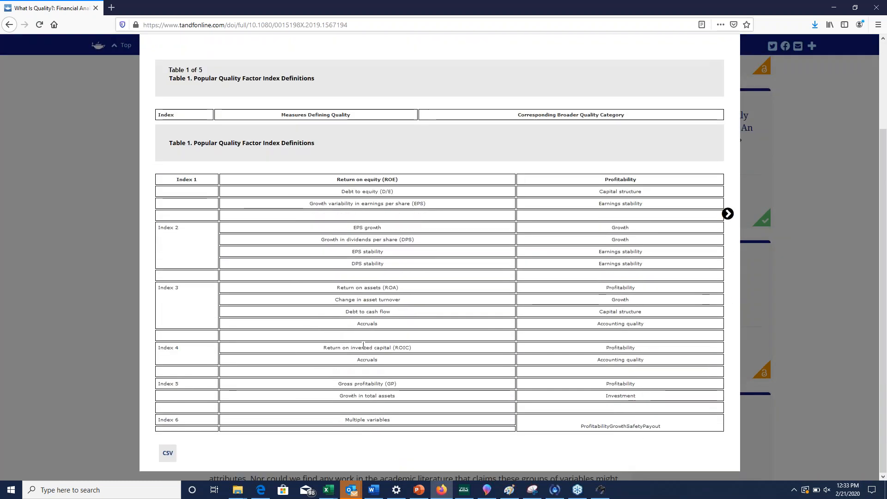
scroll(368, 386, up, 3)
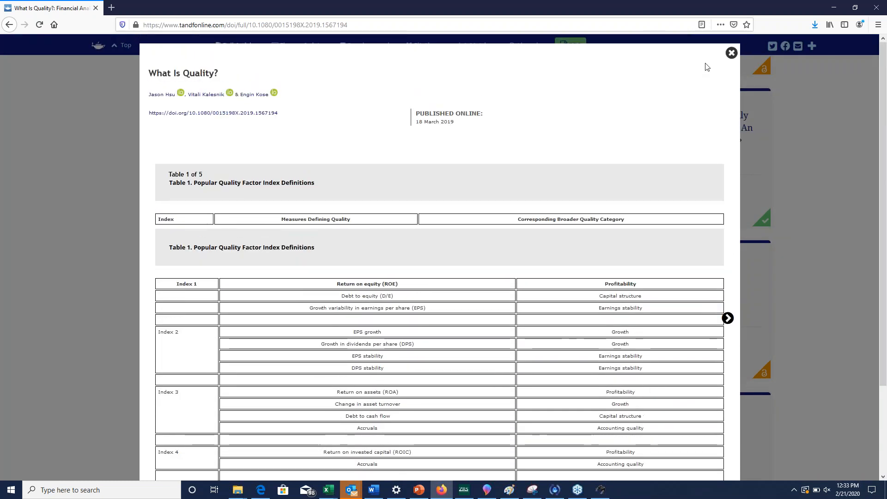
click(732, 54)
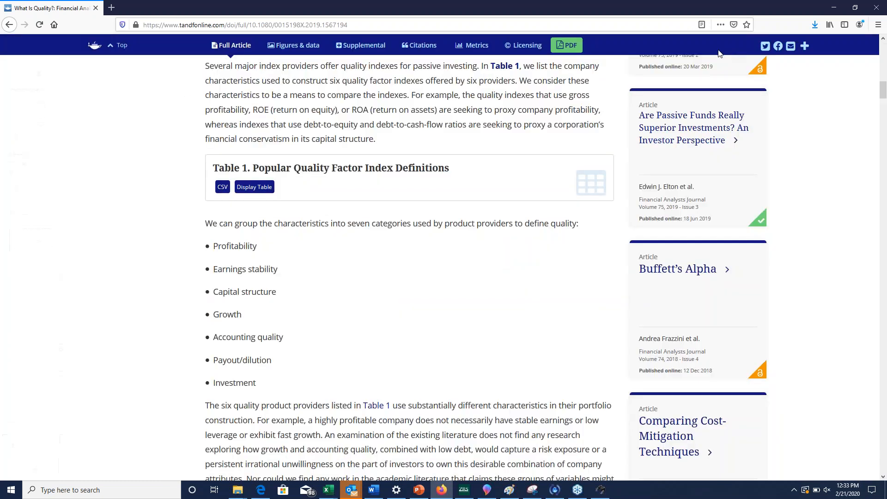
scroll(194, 323, up, 3)
scroll(196, 332, up, 15)
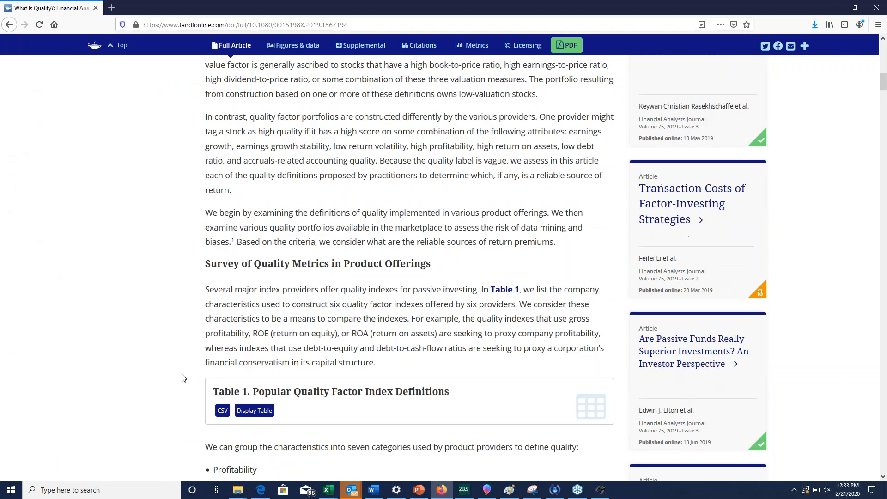
scroll(183, 379, up, 1)
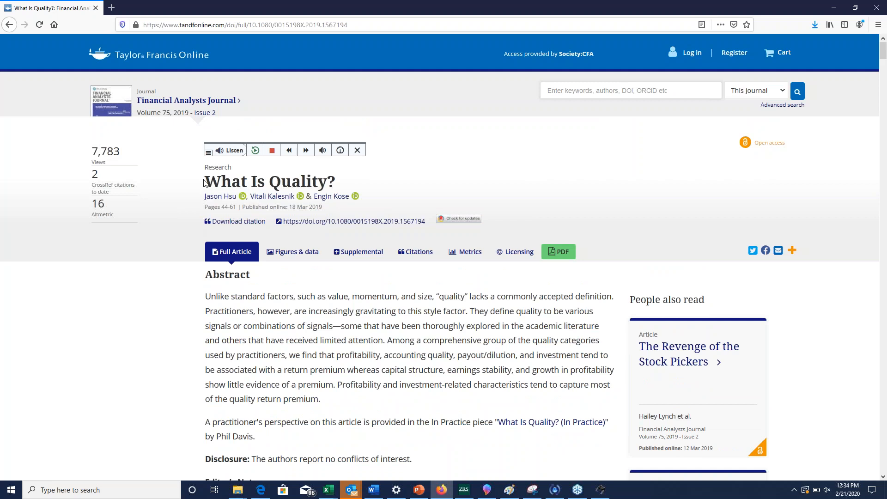
Step: Switch to ZRS Screener and compare the categories of the RATIOS - Financial Metrics and ZQuant - Zacks Quantitative Scores and Ranks databases
click(600, 491)
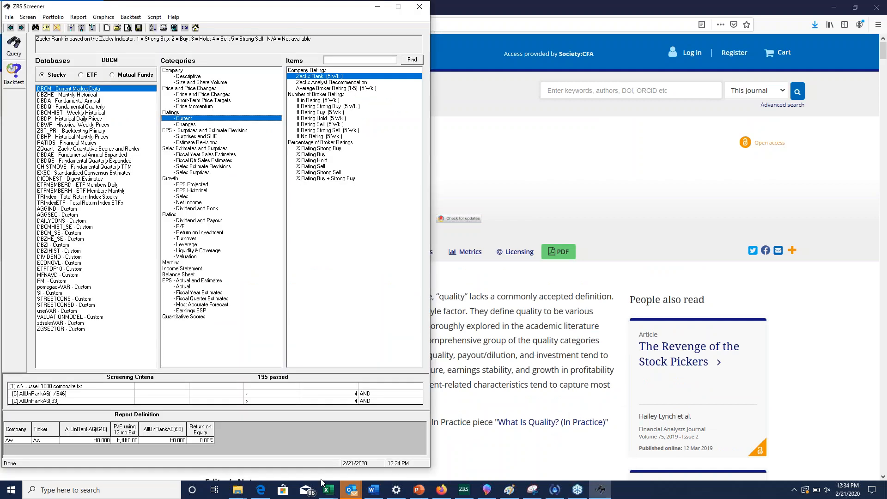
click(48, 149)
click(48, 144)
click(48, 149)
click(49, 144)
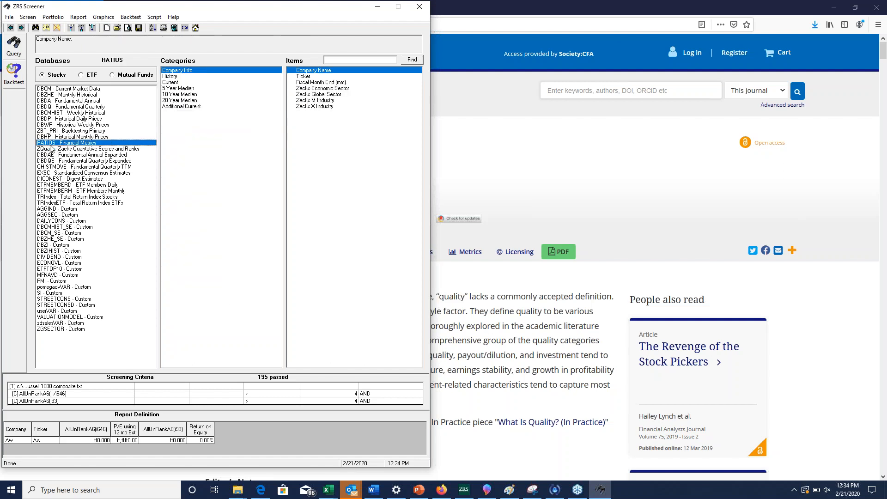
click(52, 148)
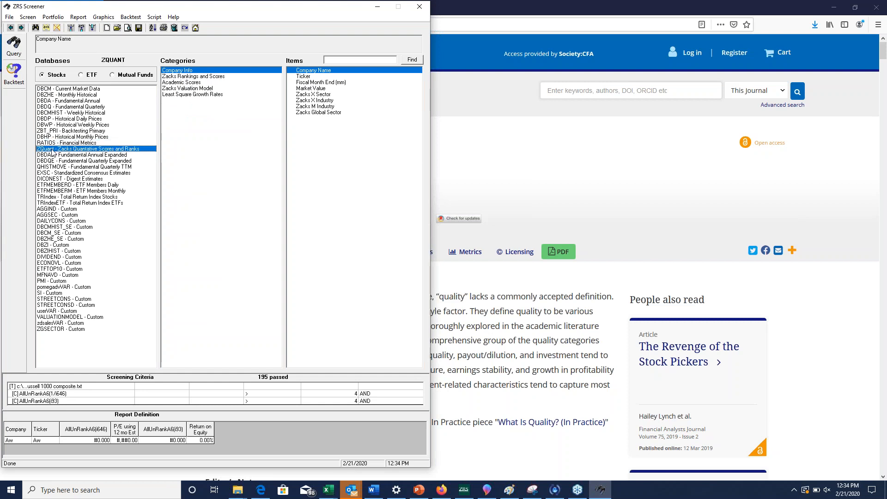
click(45, 144)
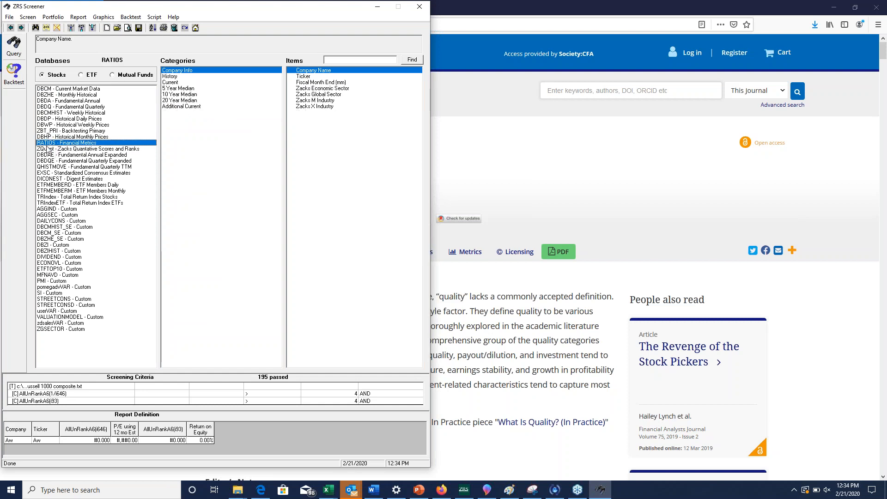
click(53, 151)
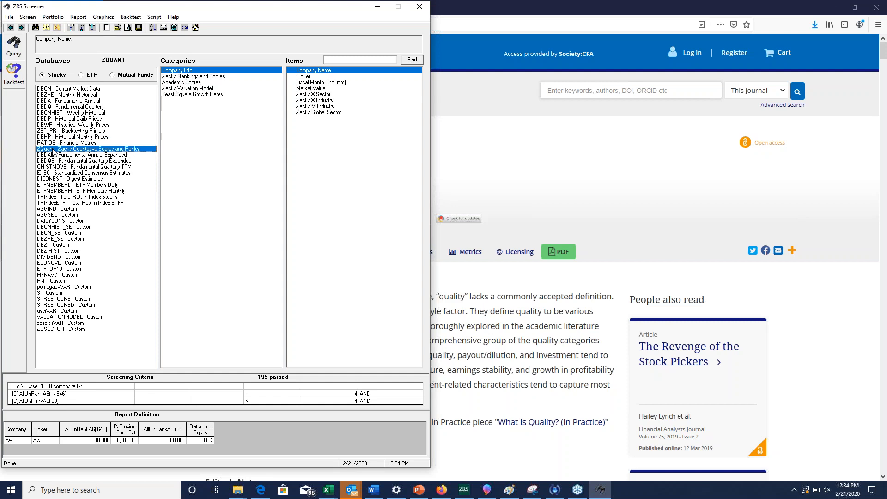
click(51, 144)
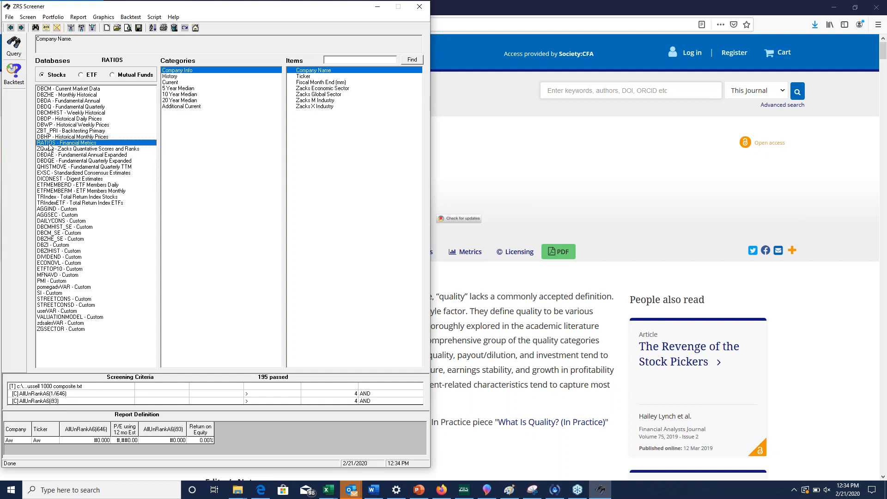
click(55, 150)
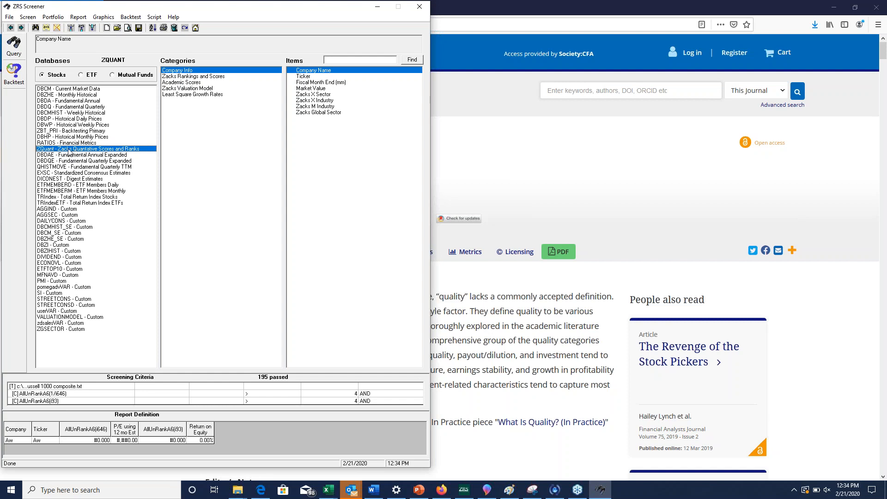
Step: Read the Zacks Rankings and Scores definitions of Earnings Quality Score, Earnings & Div Score and Zacks EPS Stability Rank
click(191, 77)
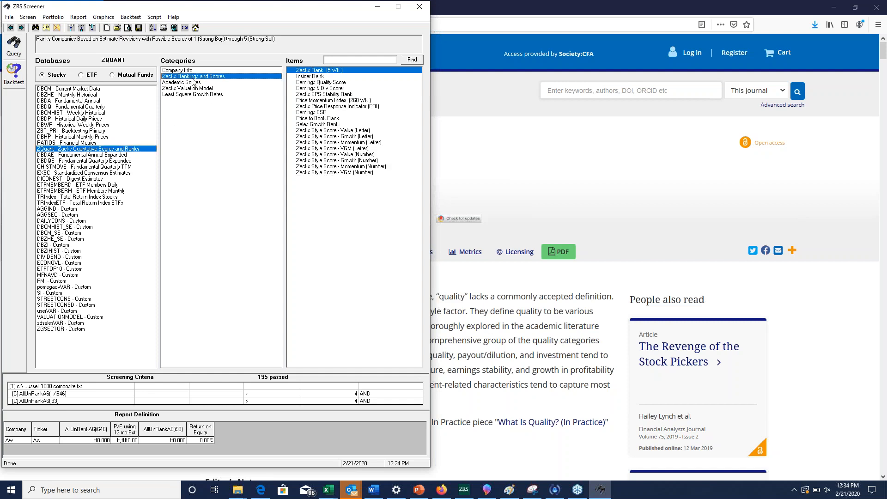
click(307, 83)
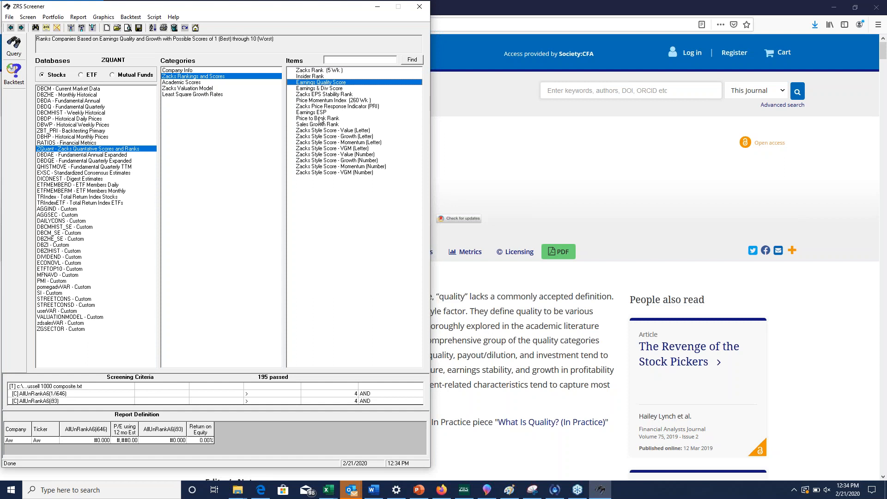
click(324, 89)
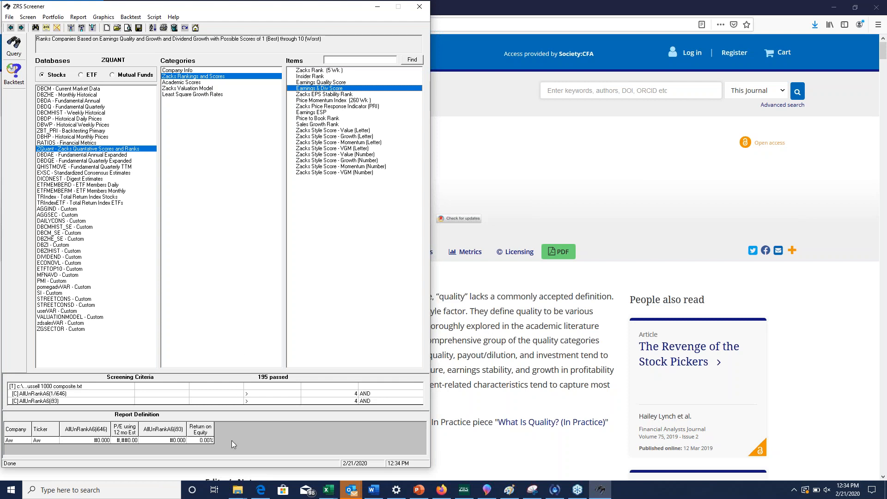
click(312, 95)
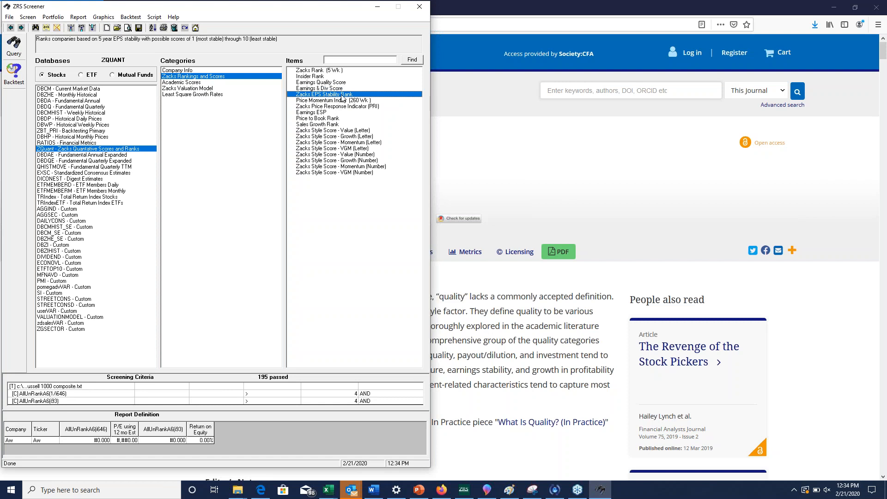
Step: Switch to Firefox and look over the abstract of the "What Is Quality?" article
click(504, 2)
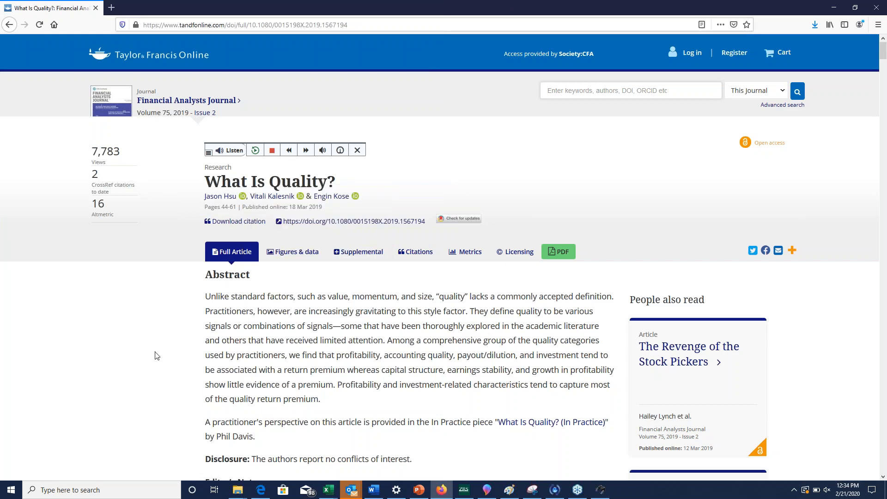
scroll(157, 356, down, 1)
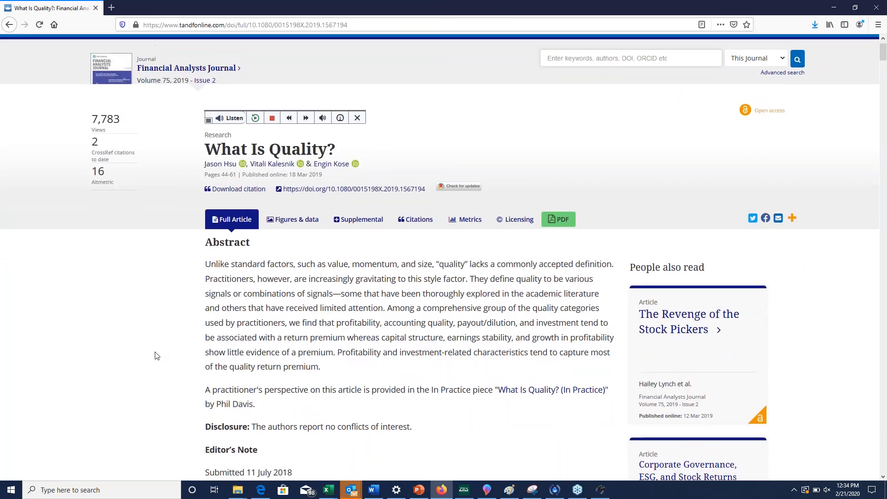
scroll(157, 356, up, 1)
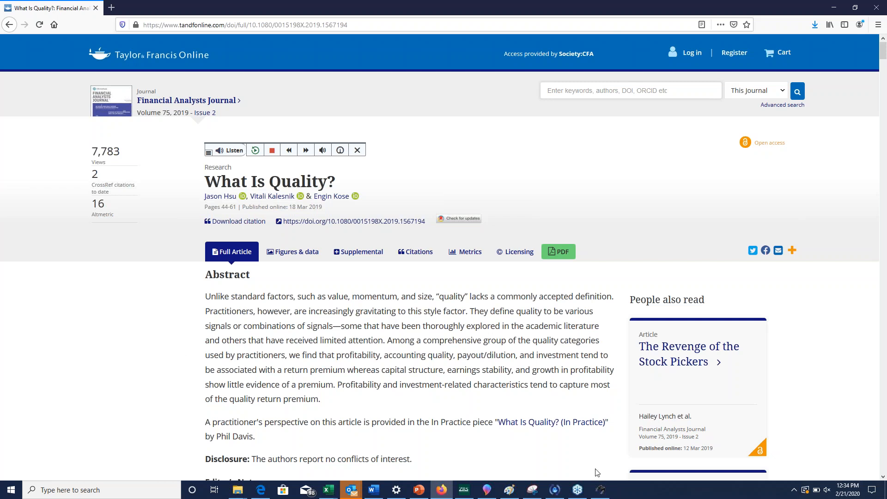
Step: Switch to ZRS Screener and read the definitions of Earnings ESP, the Zacks Style Scores for Value, Growth and VGM, and Zacks Rank
click(601, 490)
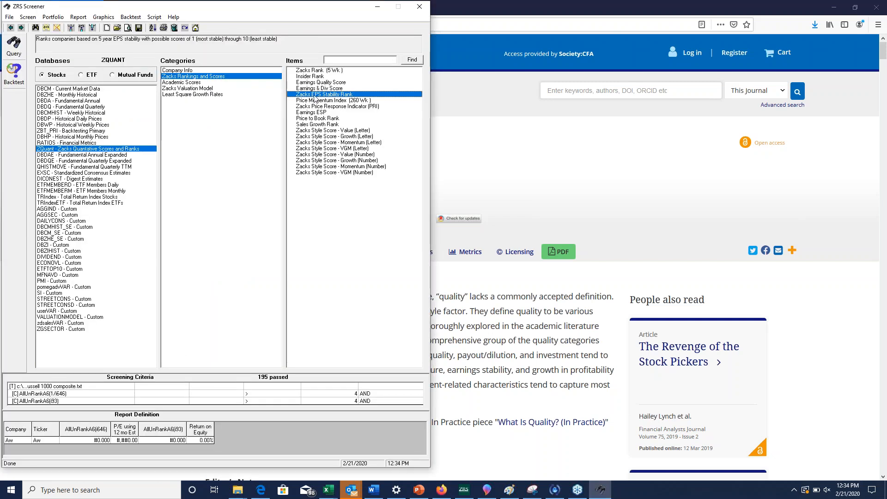
click(315, 113)
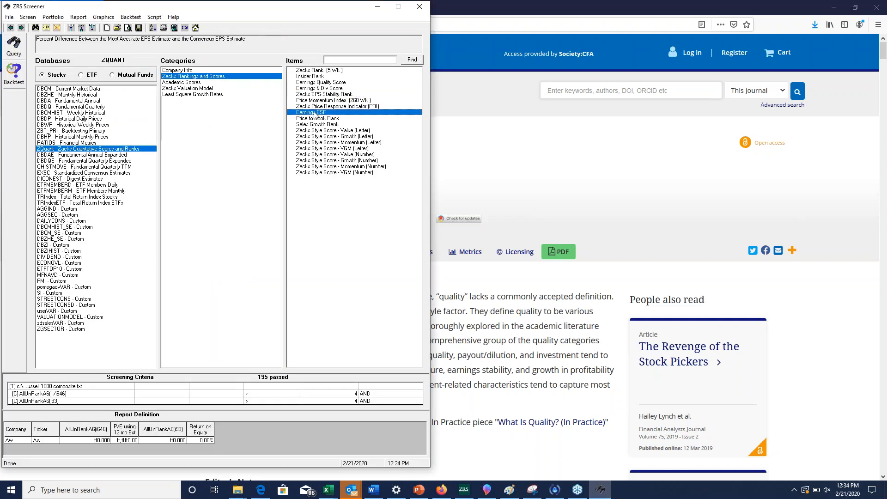
click(318, 132)
click(323, 161)
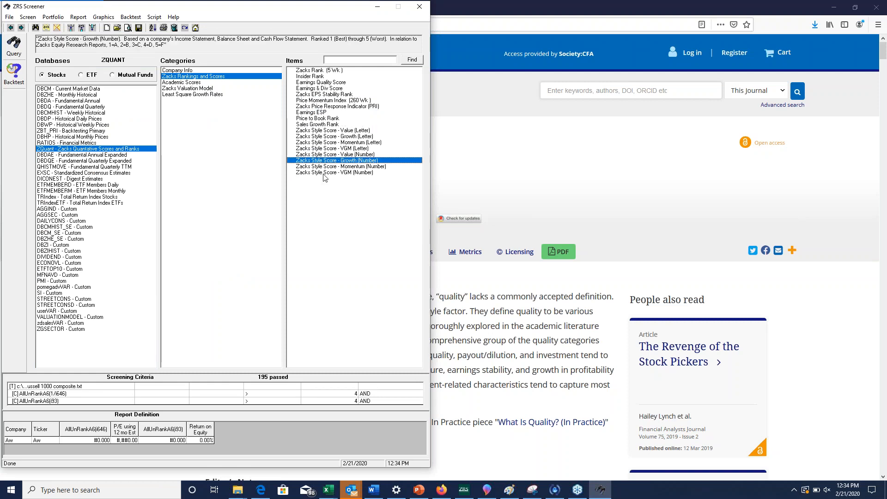
click(326, 173)
click(318, 71)
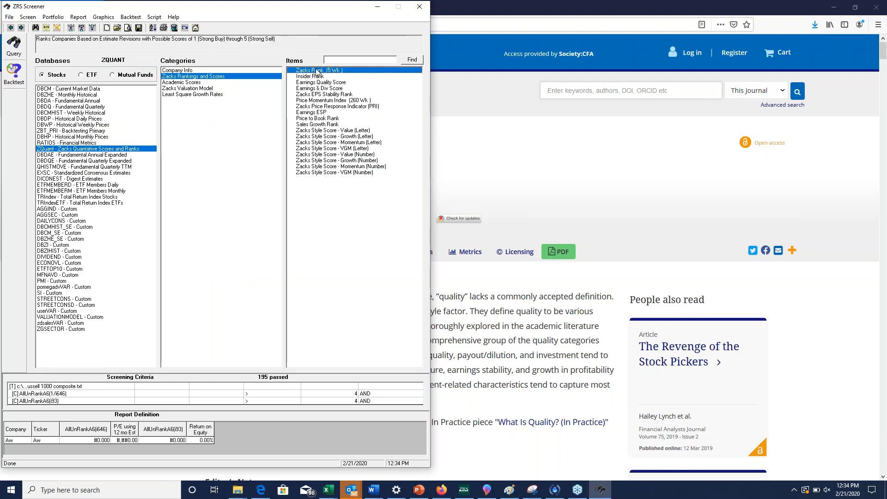
Step: Compare the DBCM - Current Market Data and DBZHE - Monthly Historical databases, including the Descriptive and Size and Share Volume items of DBCM
click(206, 71)
click(84, 89)
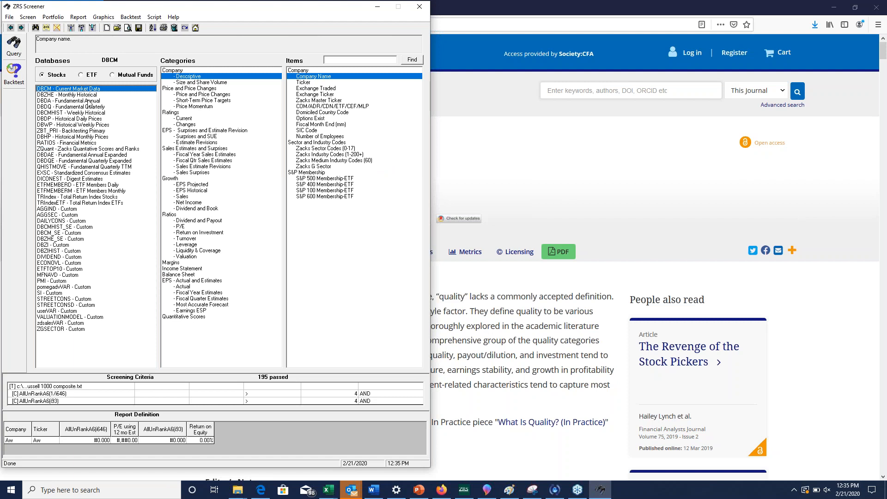
click(92, 94)
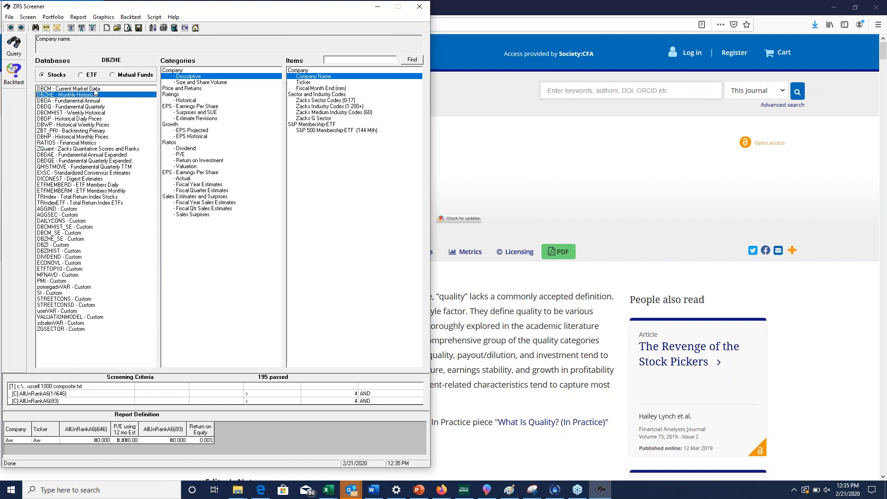
click(95, 90)
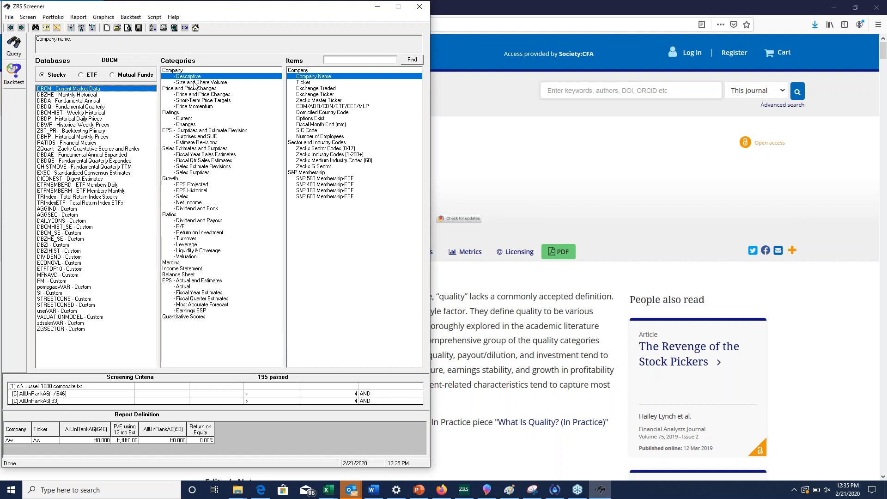
click(195, 83)
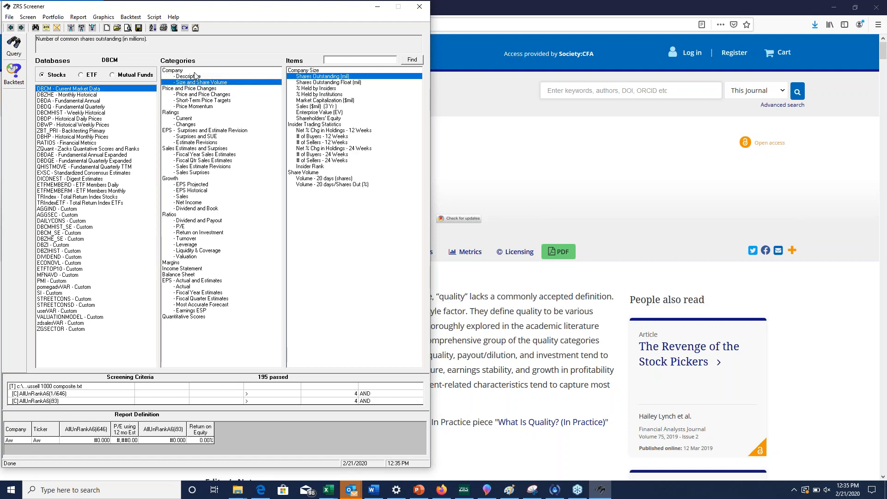
click(195, 75)
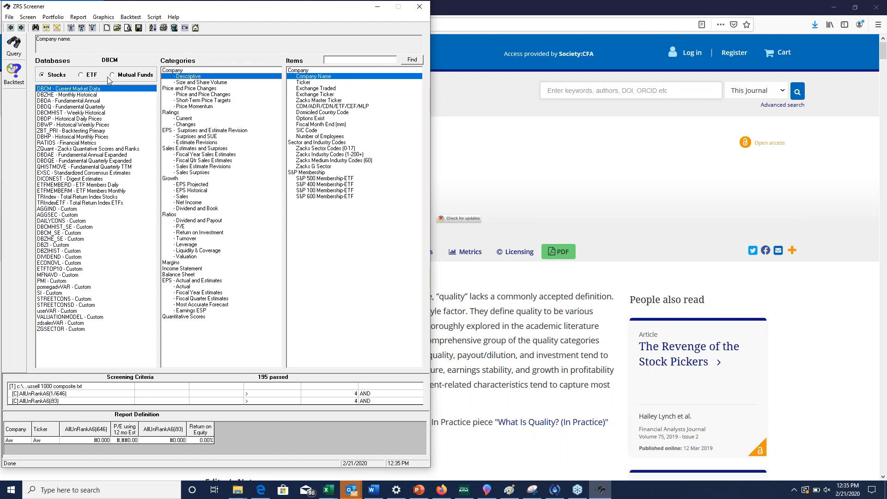
click(29, 17)
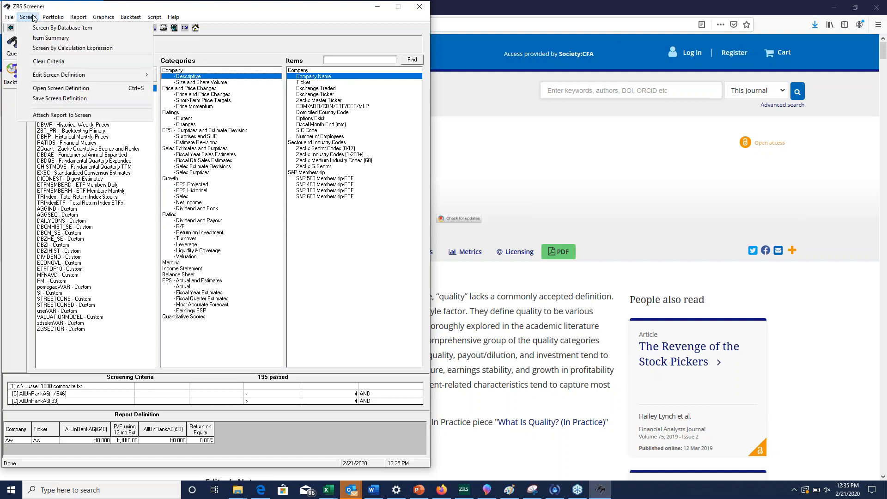
click(207, 107)
click(207, 75)
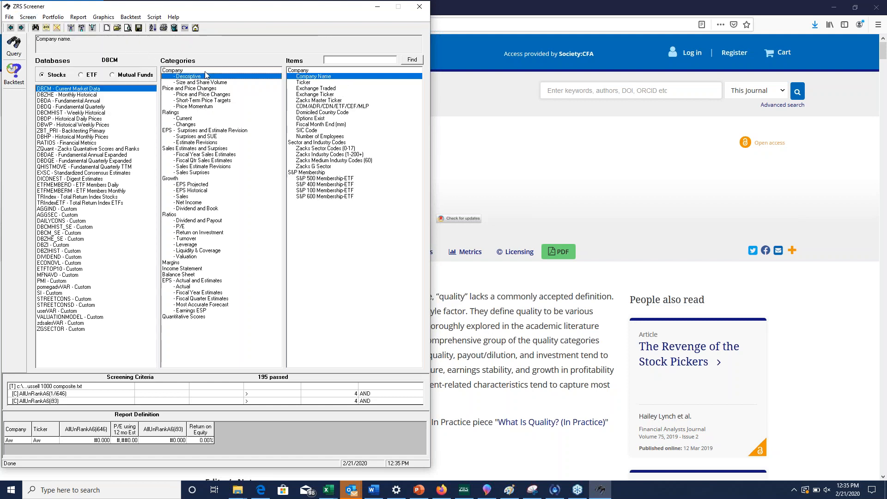
key(Up)
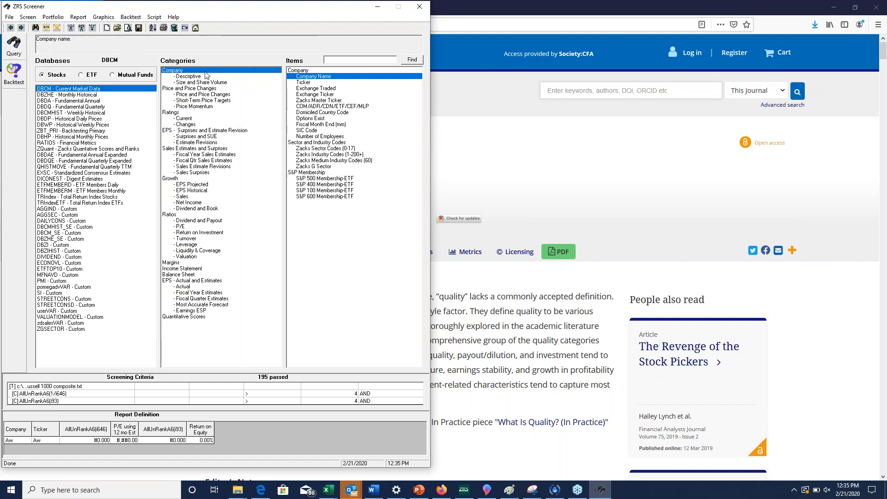
key(Down)
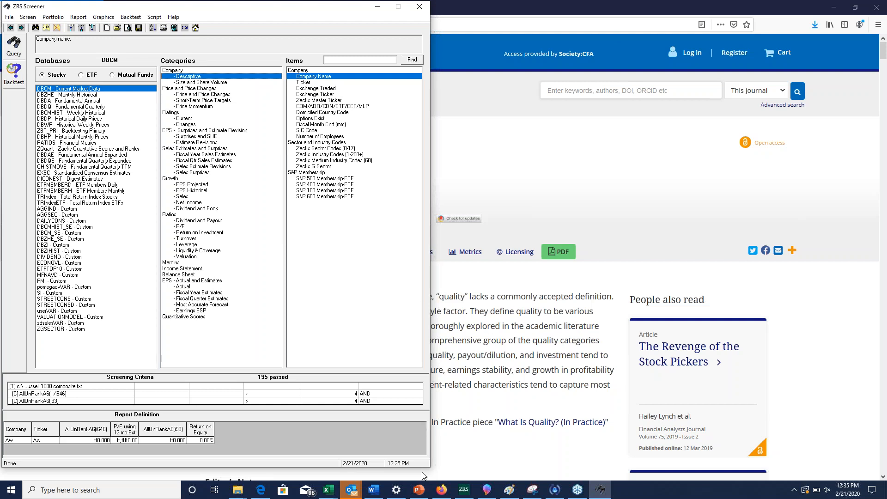
Step: Switch to the PowerPoint presentation showing the Lunch & Learn Webinar Series title slide
click(418, 491)
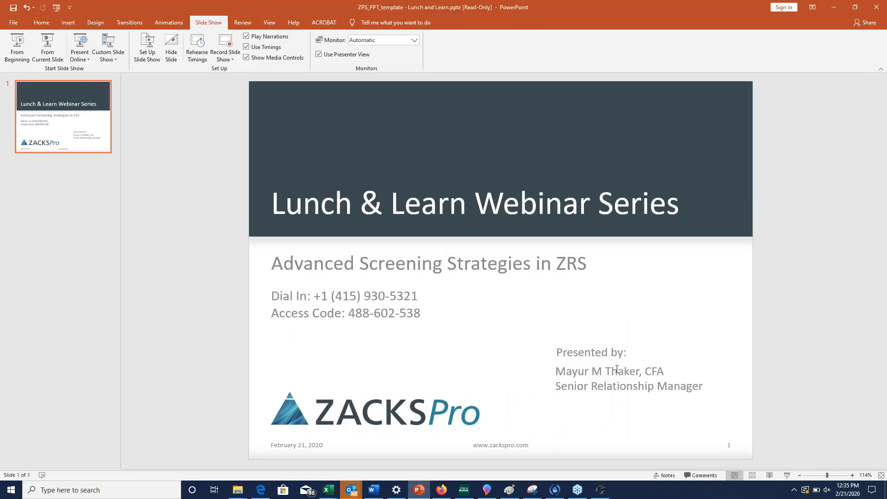